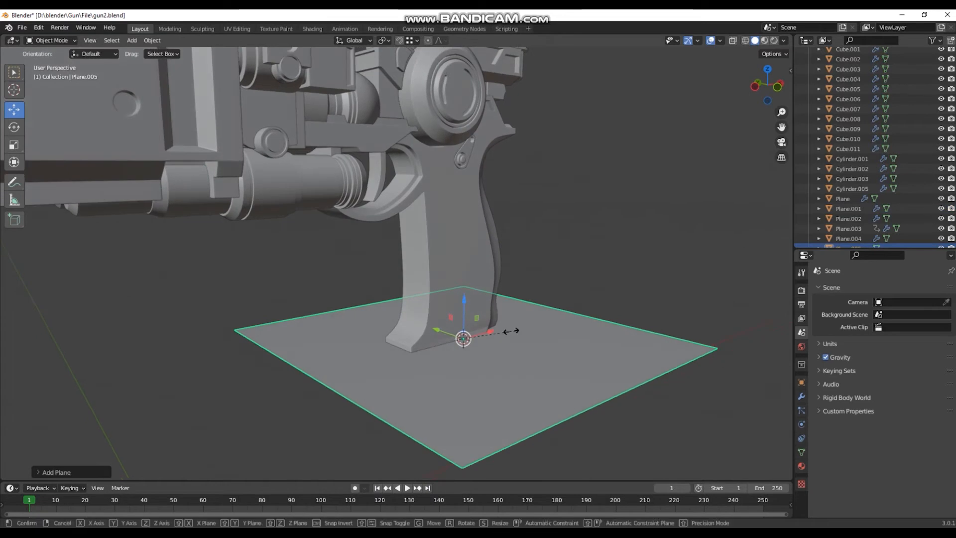
Scale down the new plane beside the gun handle and stand it upright by rotating it 90° about the global Y axis
left_click(480, 332)
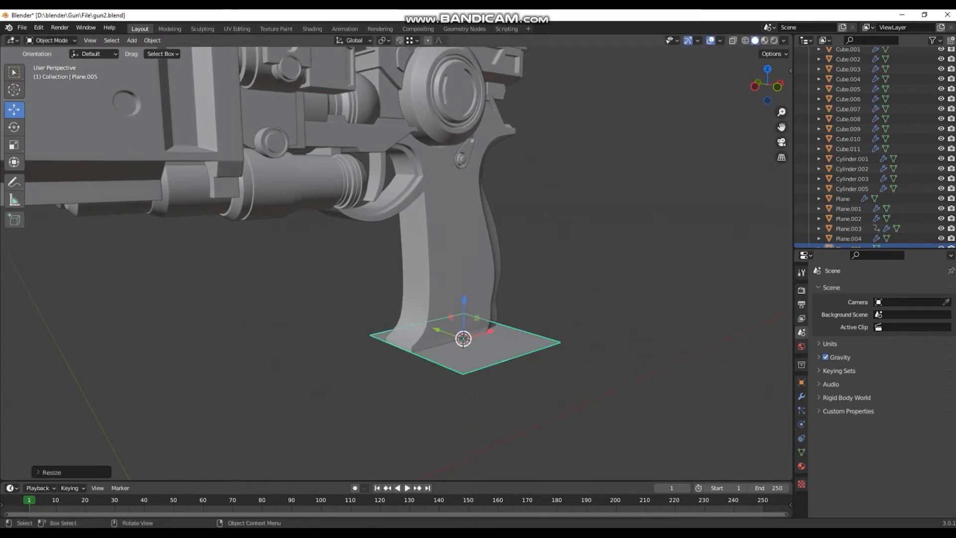
left_click(593, 367)
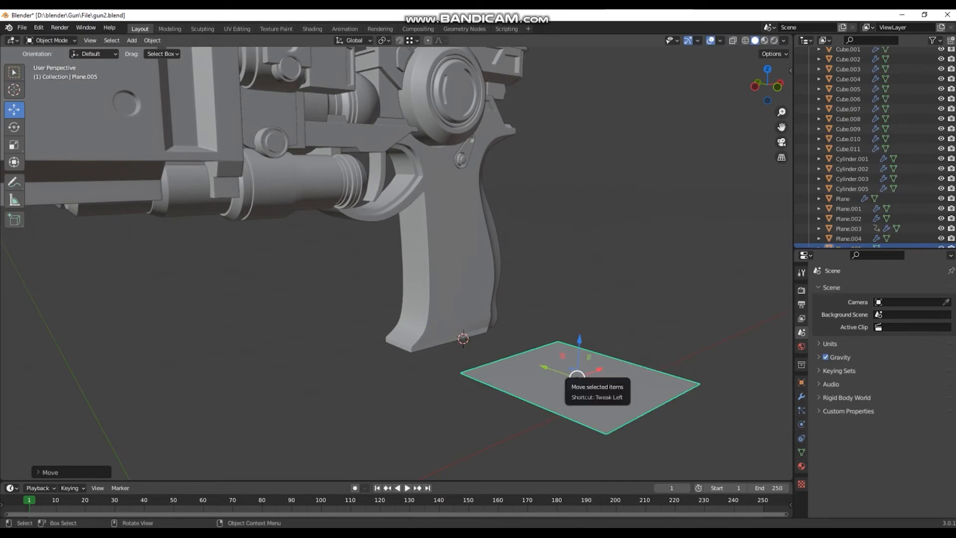
key("r")
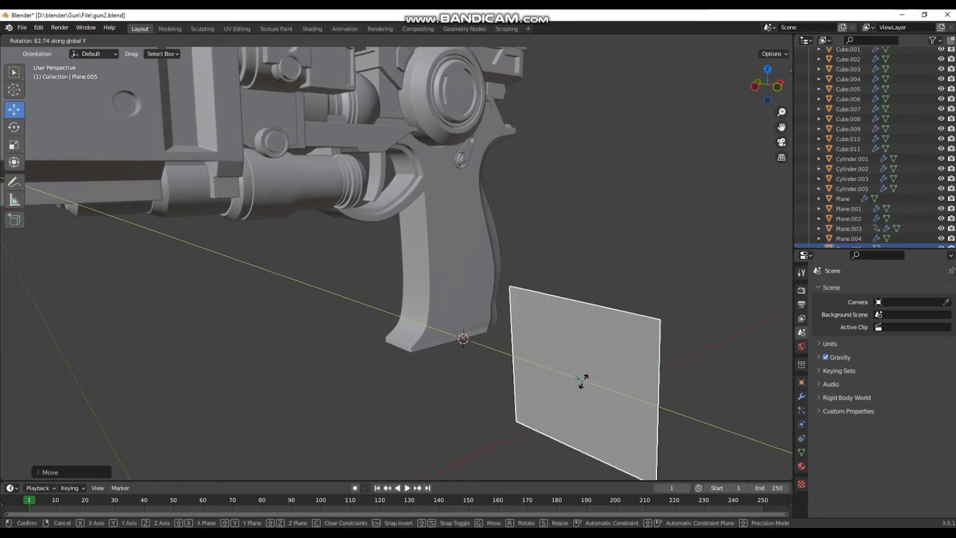
type("90")
key("Return")
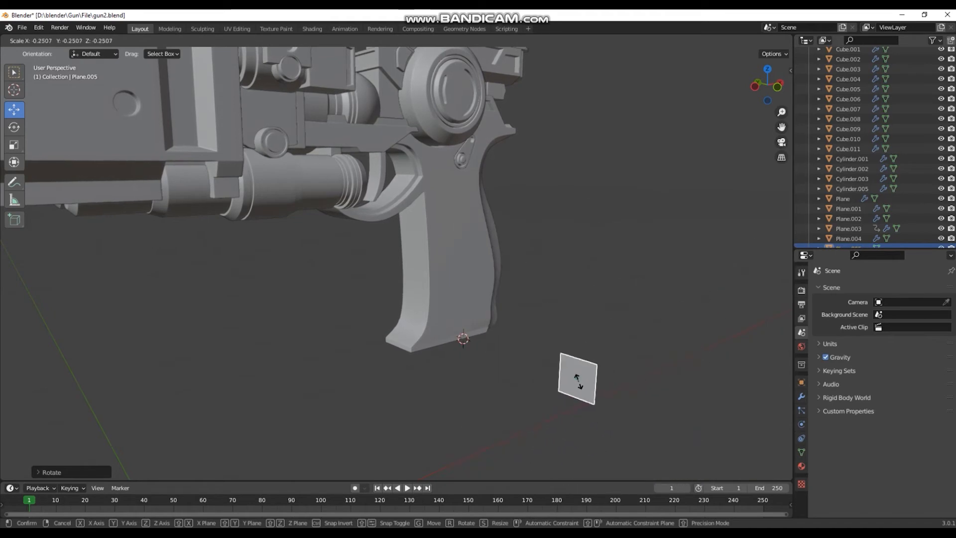
Shrink the upright plane to about a quarter of its size and move it along Y against the handle's base
left_click(578, 381)
scroll(578, 382, "up", 1)
middle_click_drag(578, 381, 489, 329, "shift")
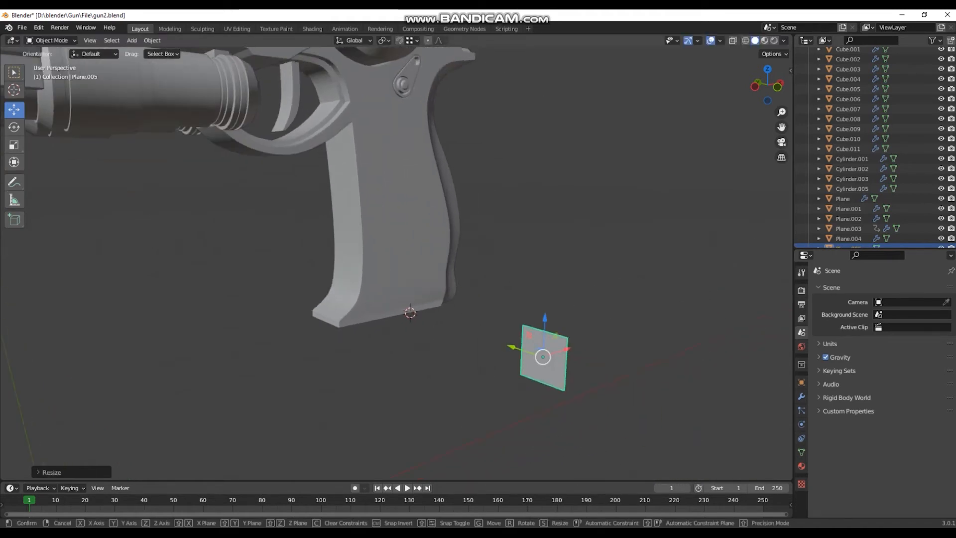
left_click_drag(512, 347, 393, 306)
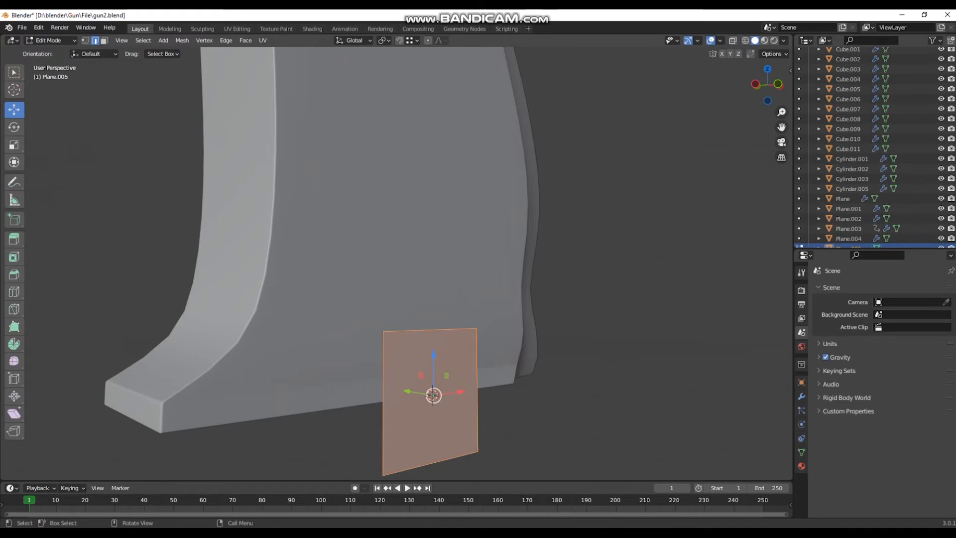
Lower the plane's top edge along Z in Edit Mode to shorten the plane
left_click(433, 330)
key("g")
key("z")
left_click(434, 373)
key("Tab")
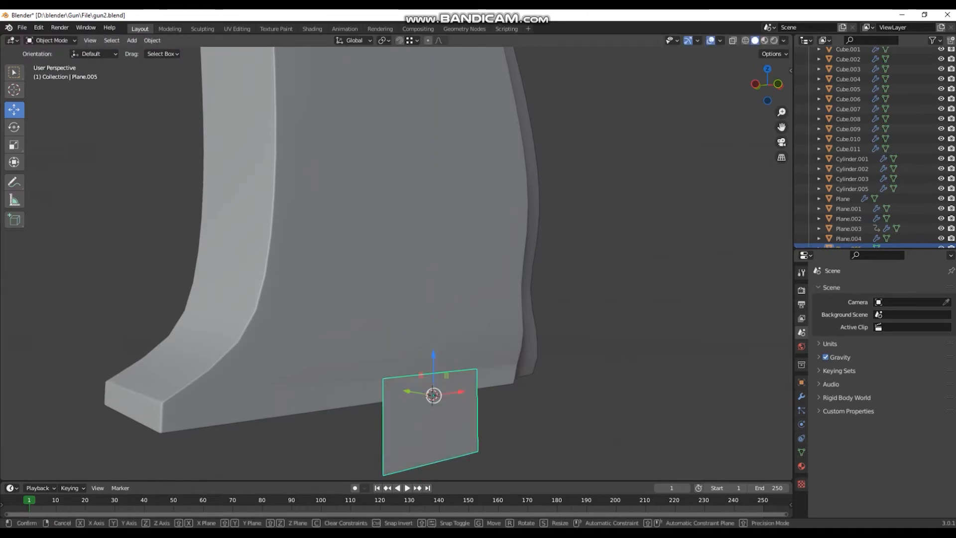
Raise the shortened plane along Z so it overlaps the lower side of the handle
key("g")
key("z")
left_click(433, 343)
scroll(396, 263, "down", 1)
middle_click_drag(434, 343, 472, 319)
Narrow the plane by moving its front-side vertical edge inward along X
key("Tab")
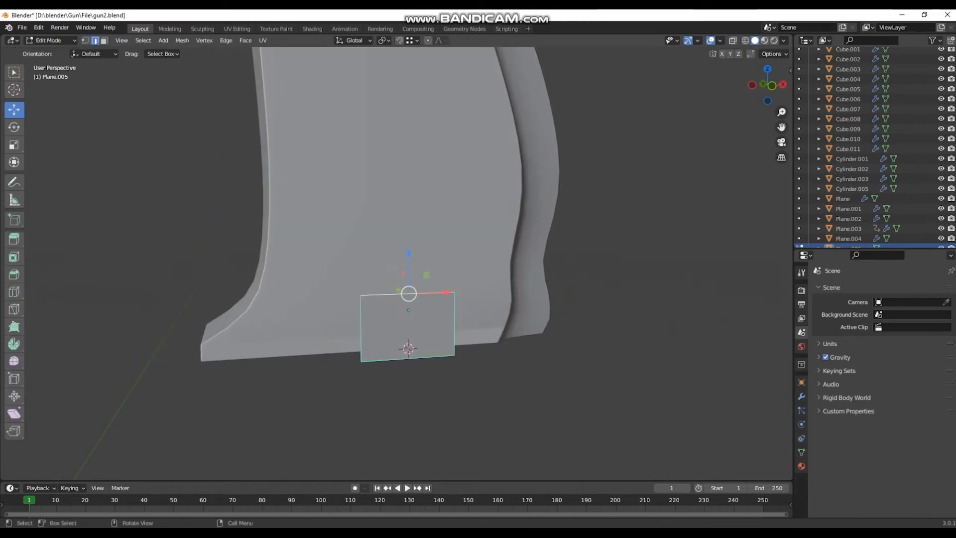
key("g")
key("x")
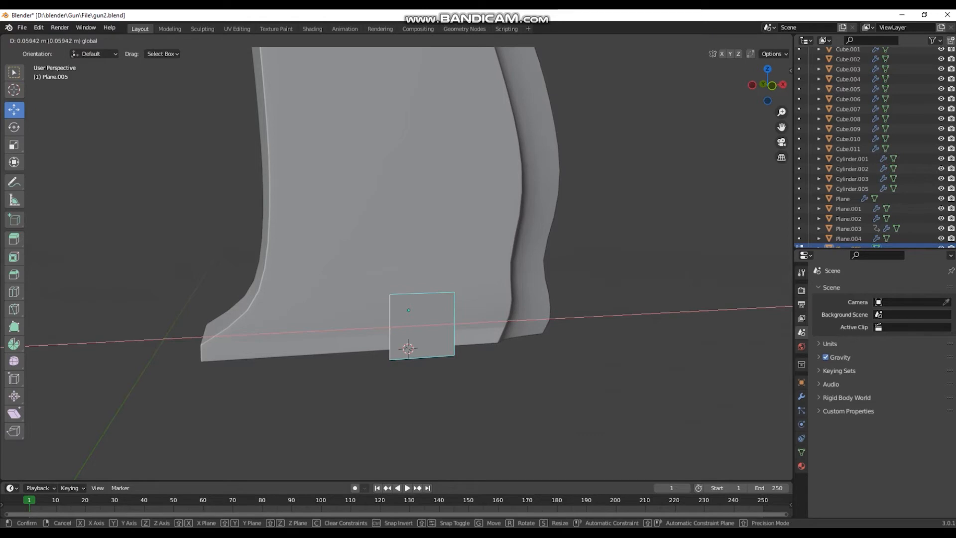
left_click_drag(429, 325, 422, 325)
middle_click_drag(422, 325, 394, 345, "shift")
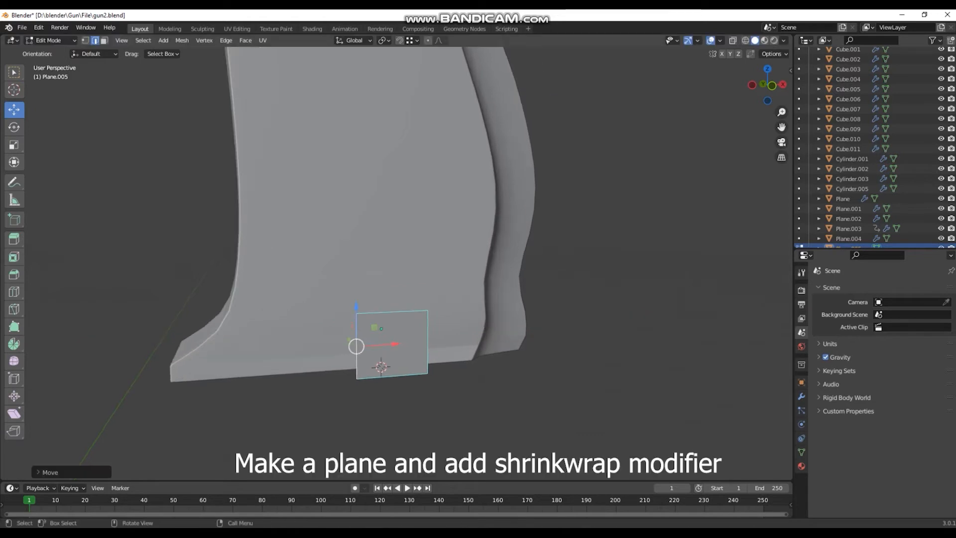
key("Tab")
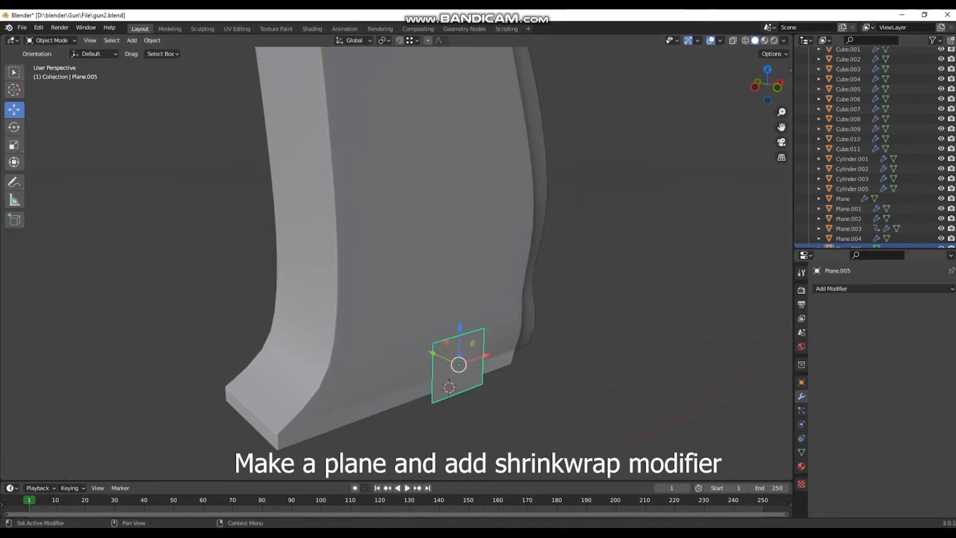
Add a Shrinkwrap modifier to the plane, targeting the gun handle (Plane.001) with a 0.01 m offset
left_click(883, 289)
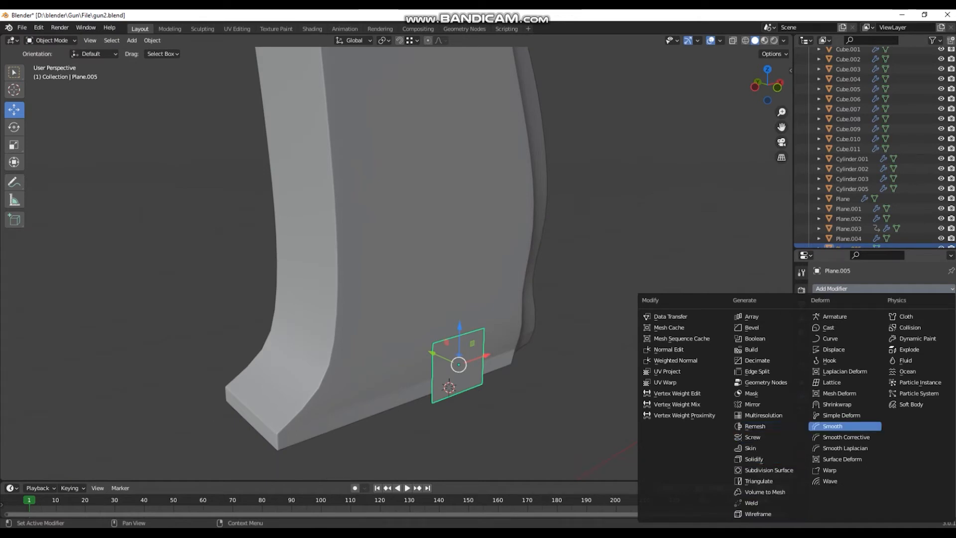
left_click(842, 404)
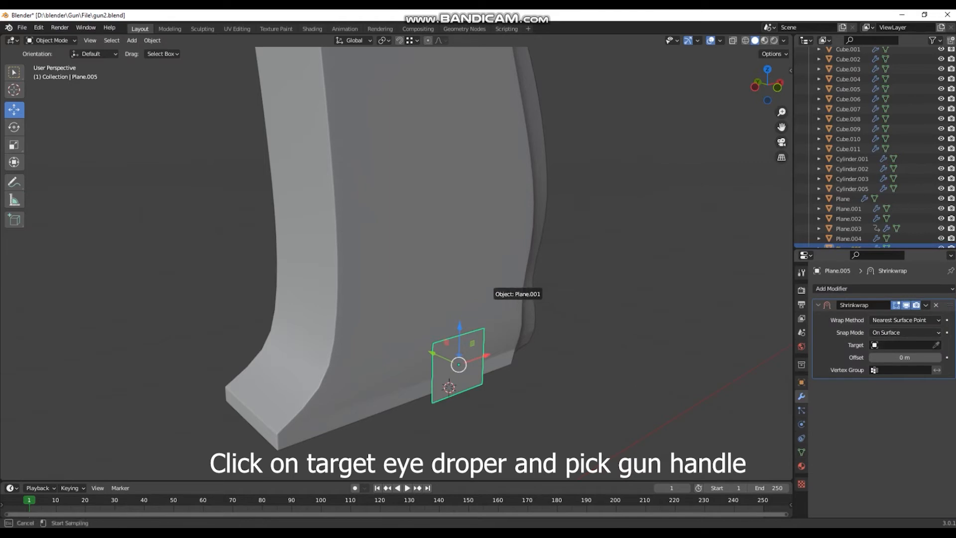
middle_click_drag(396, 264, 424, 241)
scroll(396, 263, "up", 2)
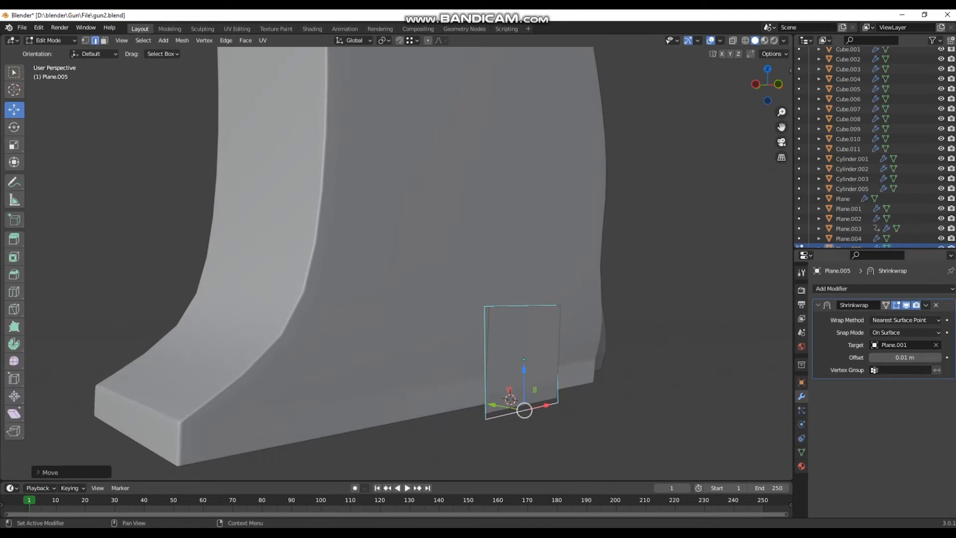
scroll(349, 299, "up", 2)
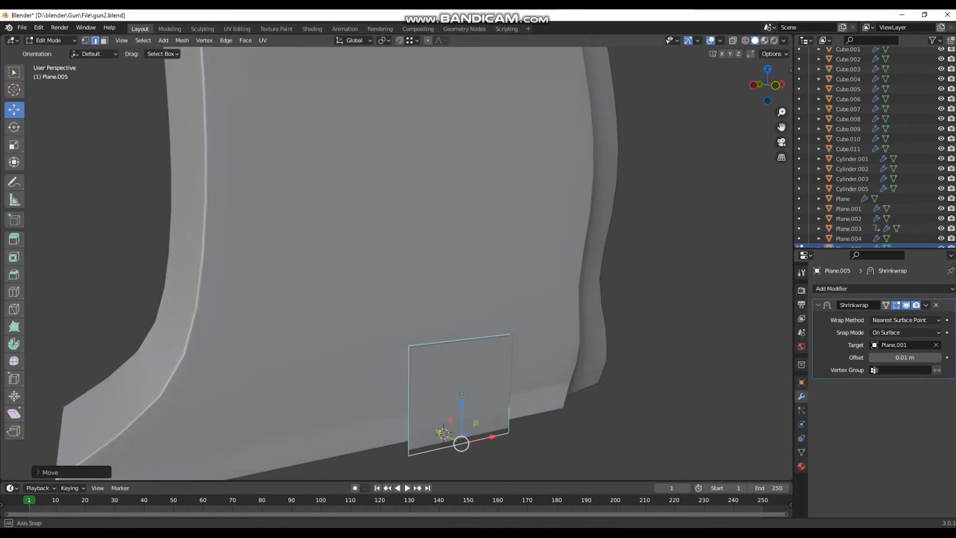
Set the viewport's solid shading color to Random
left_click(783, 40)
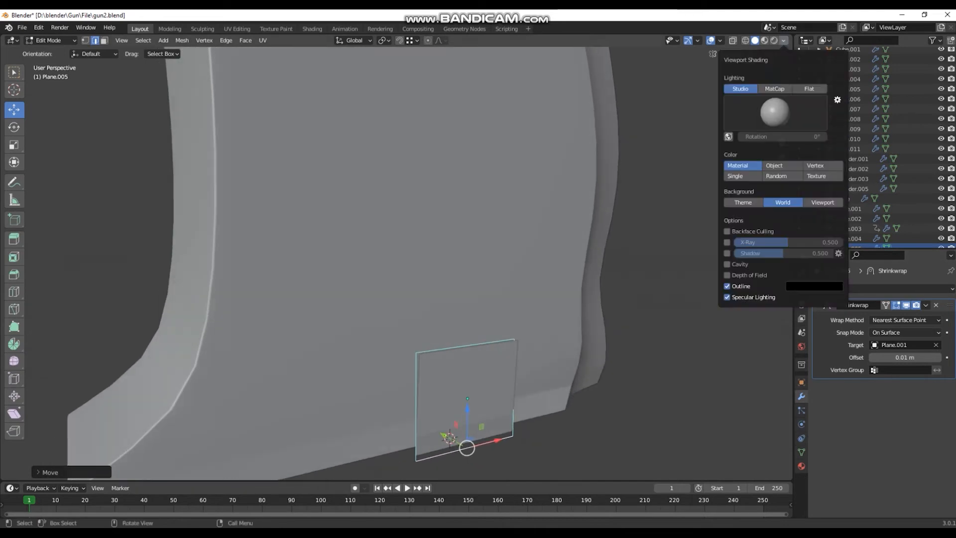
left_click(781, 176)
scroll(397, 263, "down", 1)
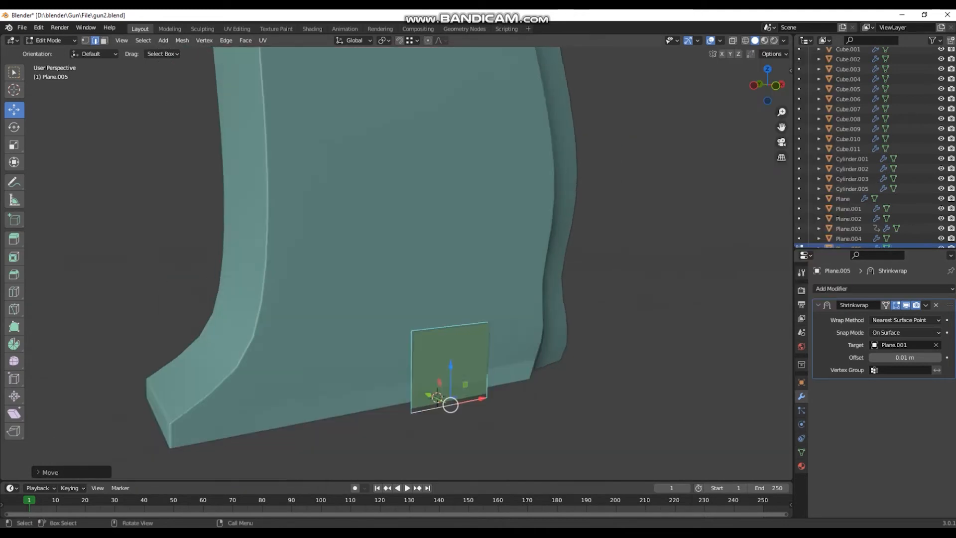
Raise the plane's bottom edge to the handle's base and set the Shrinkwrap offset to 0.002 m
middle_click_drag(396, 264, 407, 191, "shift")
scroll(397, 264, "up", 2)
middle_click_drag(396, 264, 397, 251)
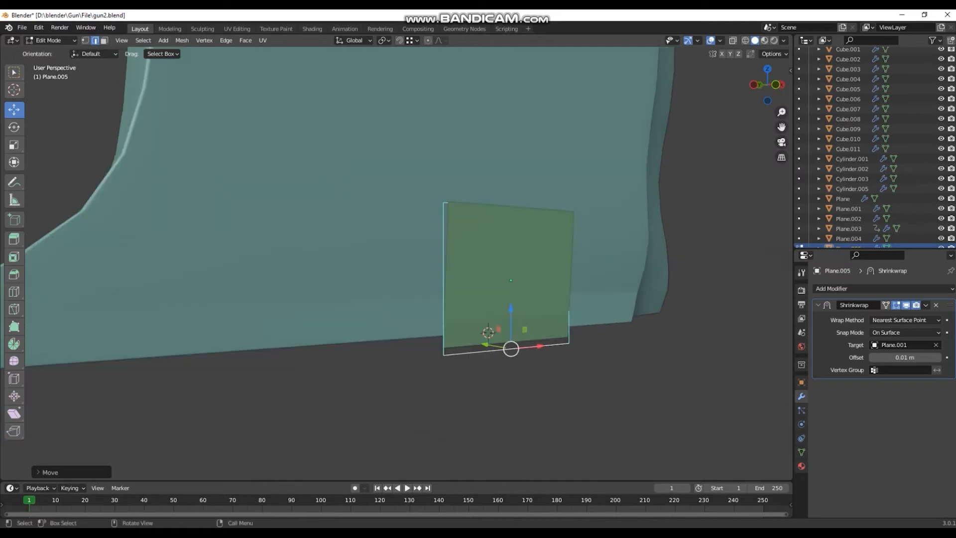
left_click_drag(511, 309, 511, 296)
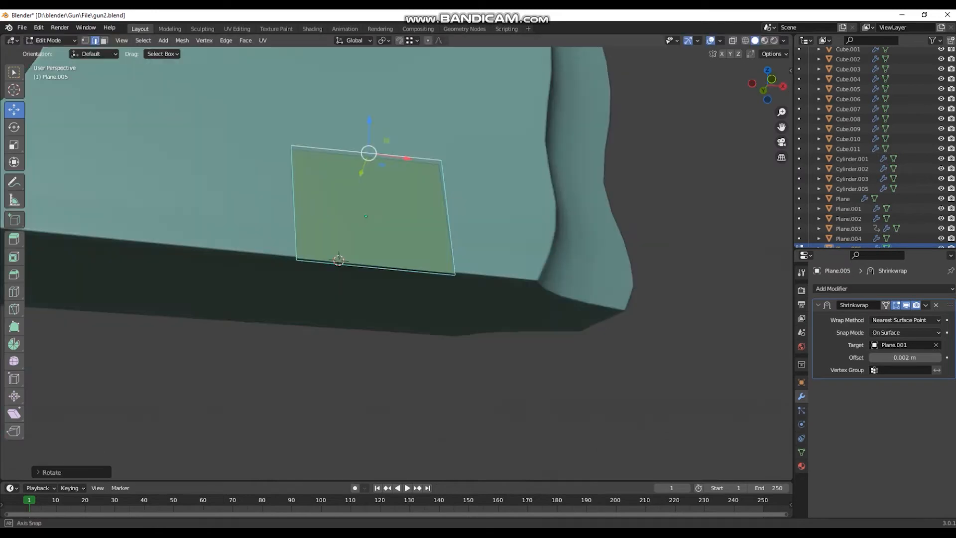
Extrude the plane's bottom edge across the underside of the handle and position the new edge
left_click(419, 257)
middle_click_drag(396, 264, 450, 231)
key("e")
left_click(391, 264)
middle_click_drag(391, 264, 443, 247)
left_click_drag(298, 233, 324, 230)
middle_click_drag(324, 230, 327, 197)
left_click_drag(299, 188, 310, 265)
middle_click_drag(310, 265, 256, 269)
Move the extruded edges around the handle's base toward its opposite side
left_click_drag(299, 318, 333, 352)
middle_click_drag(333, 352, 187, 366)
left_click_drag(354, 391, 314, 383)
middle_click_drag(314, 383, 344, 392)
mouse_move(349, 298)
left_mouse_down()
mouse_move(348, 290)
mouse_move(348, 308)
mouse_move(348, 300)
left_mouse_up()
middle_click_drag(386, 316, 423, 321)
Adjust the individual edges of the strip where it wraps onto the handle's opposite side
left_click(284, 420)
left_click_drag(290, 386, 295, 324)
left_click(305, 373)
left_click_drag(341, 343, 320, 348)
middle_click_drag(322, 347, 325, 367)
left_click(305, 362)
left_click_drag(308, 319, 308, 310)
left_click(299, 319)
middle_click_drag(299, 319, 317, 319)
left_click_drag(336, 317, 328, 318)
middle_click_drag(328, 317, 259, 330)
left_click_drag(341, 257, 341, 264)
Rotate the strip's upper edges on the opposite side so the strip bends toward the front of the handle
scroll(341, 264, "down", 1)
middle_click_drag(341, 264, 296, 269)
scroll(320, 273, "down", 2)
scroll(396, 264, "up", 1)
key("g")
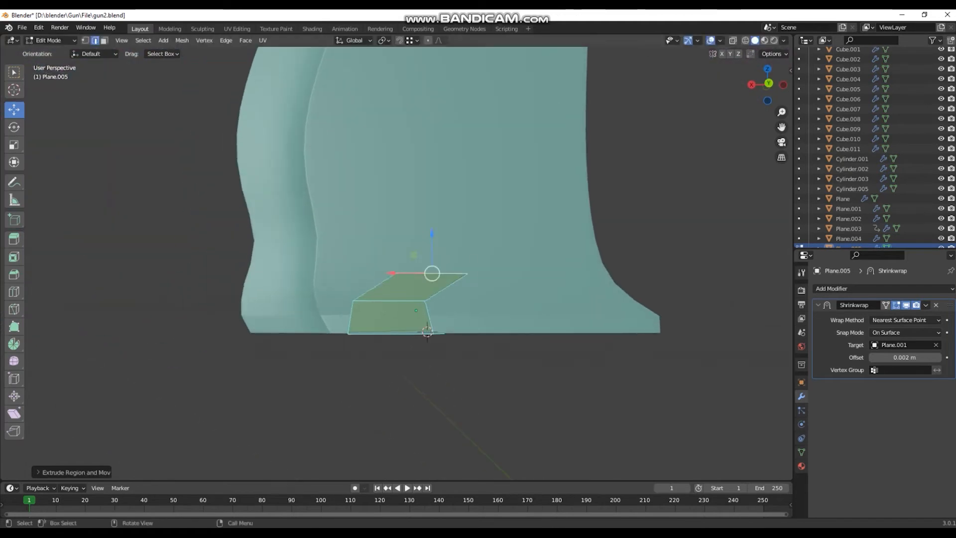
key("r")
left_click(460, 279)
key("r")
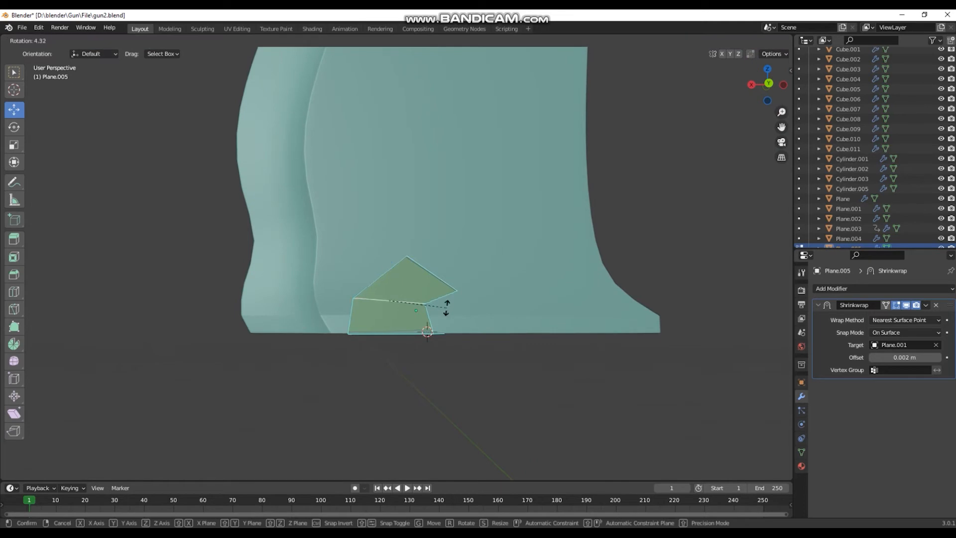
left_click(433, 319)
Extend the strip toward the handle's front, rotating its end edge and adjusting it along X and Z
key("r")
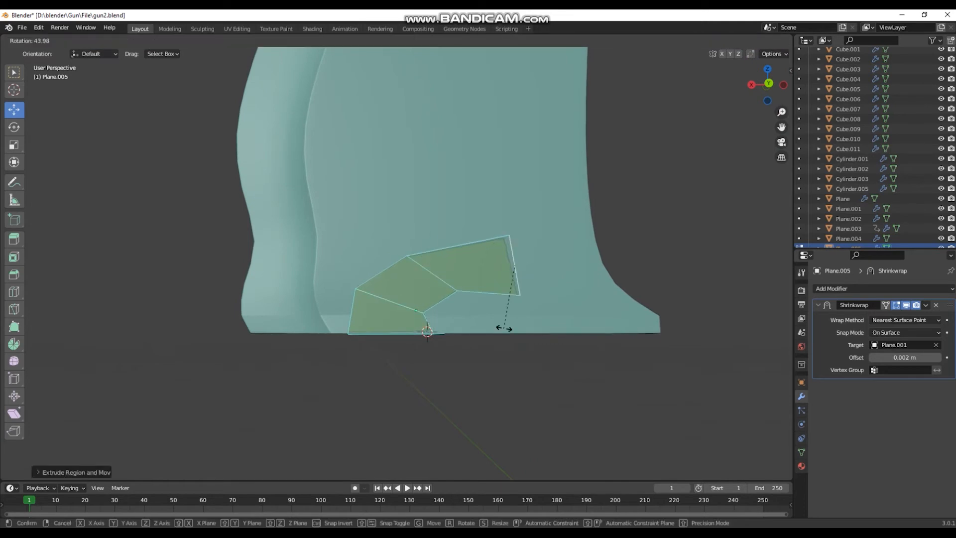
left_click(504, 241)
key("g")
key("x")
left_click(495, 241)
key("g")
key("z")
left_click(495, 241)
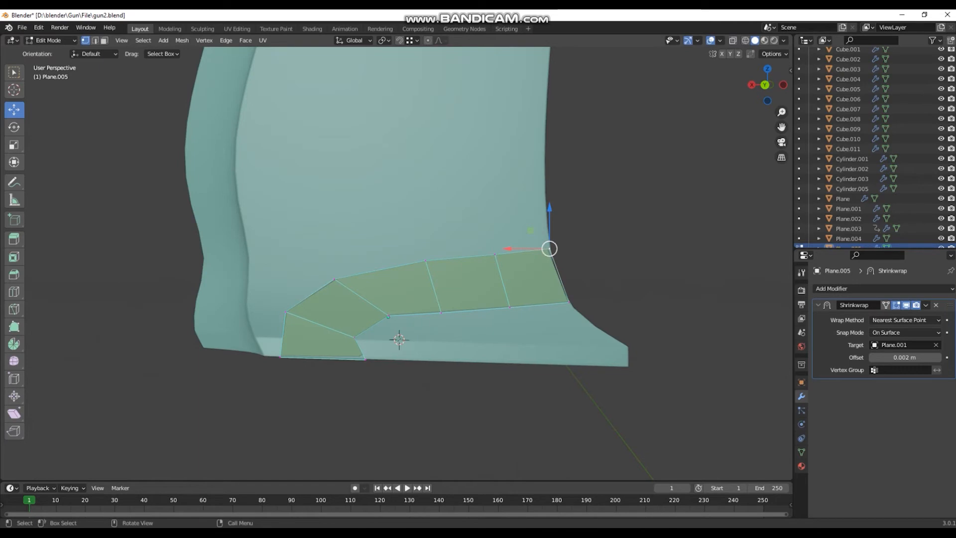
Move the strip's front end edge along X at the handle's front corner
middle_click_drag(548, 248, 498, 264)
key("2")
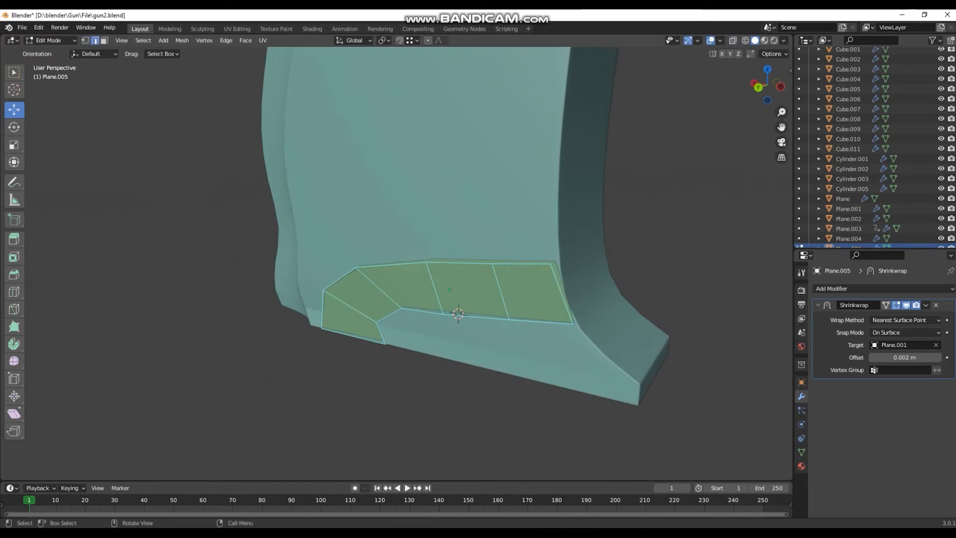
key("g")
key("x")
left_click(587, 294)
Extrude the strip's end edge around the corner onto the handle's front face and scale the new edge
mouse_move(587, 294)
middle_mouse_down()
mouse_move(570, 295)
mouse_move(616, 293)
mouse_move(595, 299)
middle_mouse_up()
key("e")
left_click(624, 292)
key("s")
left_click(584, 312)
Shift the extruded edge across the handle's front face to fit the strip to the surface
left_click_drag(533, 345, 593, 337)
middle_click_drag(593, 336, 568, 337)
left_click_drag(590, 360, 622, 361)
middle_click_drag(622, 361, 575, 359)
left_click(504, 353)
middle_click_drag(503, 353, 491, 351)
Extrude the strip's end edge around the second front corner onto the original plane's side of the handle
key("e")
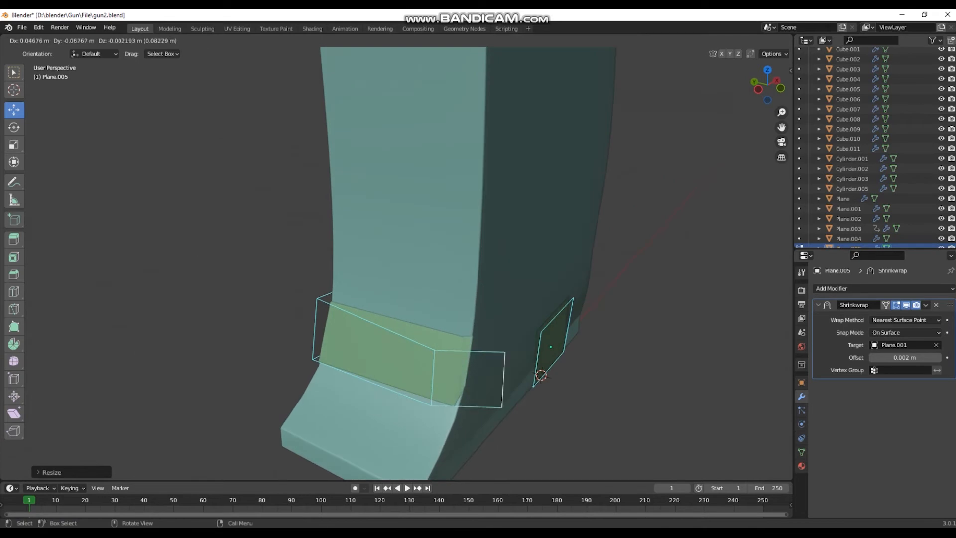
left_click(547, 349)
left_click(434, 377)
left_click_drag(417, 368, 458, 372)
left_click(490, 369)
Reposition the strip's edges around the second front corner so they follow the handle
middle_click_drag(508, 369, 449, 379)
left_click_drag(373, 403, 457, 369)
mouse_move(406, 355)
left_mouse_down()
mouse_move(446, 391)
mouse_move(408, 359)
left_mouse_up()
middle_click_drag(409, 359, 398, 338)
left_click(288, 320)
left_click_drag(324, 315, 337, 313)
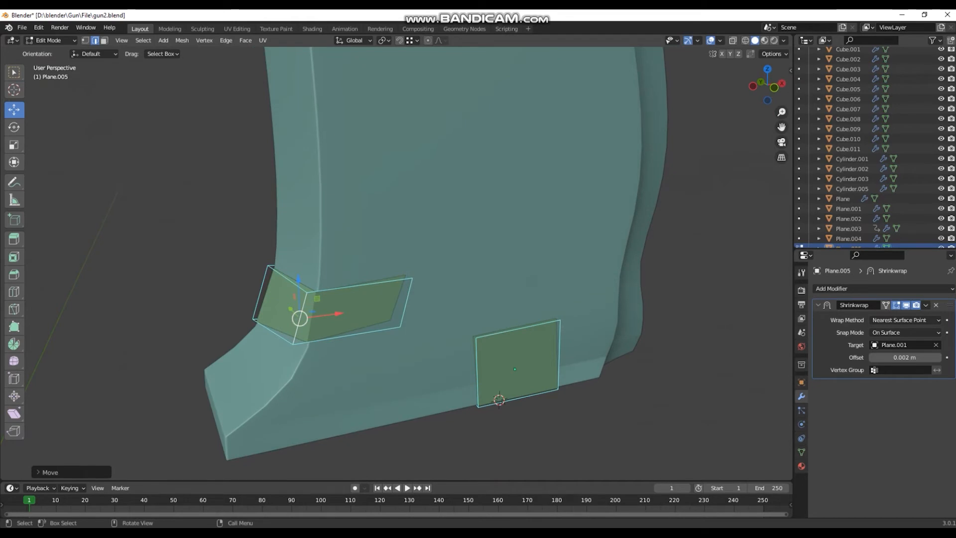
Scale the strip's edge at the front corner and rotate its end edge on the handle's side
key("s")
middle_click_drag(407, 304, 423, 263)
left_click(399, 294)
key("r")
left_click(406, 279)
left_click(311, 269)
key("s")
left_click(320, 271)
Lower the edge near the front corner along Z and rotate it to straighten the strip
middle_click_drag(342, 259, 348, 255)
left_click_drag(348, 240, 350, 256)
middle_click_drag(369, 286, 378, 293)
key("r")
left_click(459, 287)
left_click(491, 297)
Extrude the strip's end edge backward along the handle's side above the original plane and adjust it along Y
middle_click_drag(491, 297, 479, 296)
key("e")
left_click(642, 297)
middle_click_drag(641, 296, 585, 320)
key("g")
key("y")
left_click(589, 317)
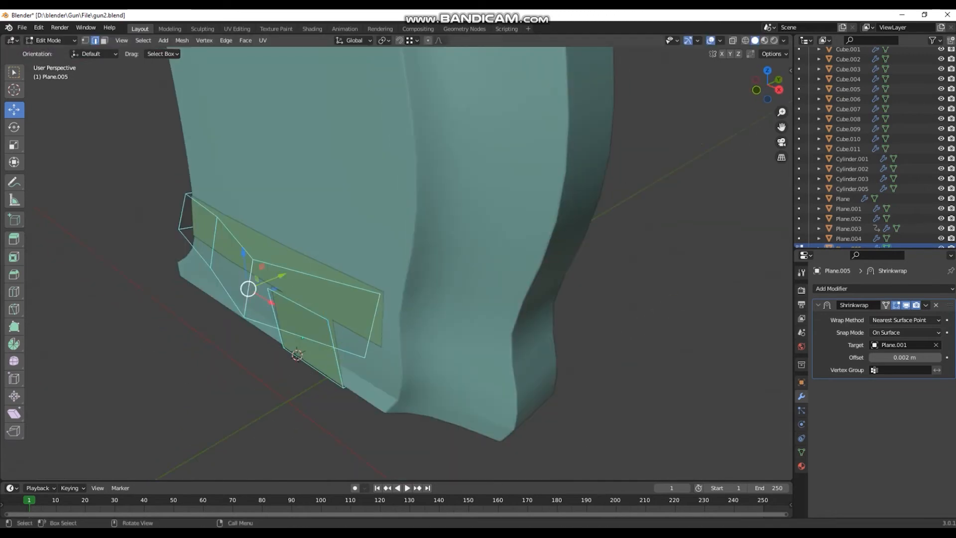
Move the strip's two intermediate side edges along Y closer to the handle's surface
left_click(248, 288)
key("g")
key("y")
left_click(274, 280)
left_click(214, 242)
key("g")
key("y")
left_click(230, 235)
Raise the strip's three side edges slightly along Z
middle_click_drag(230, 235, 309, 222)
left_click_drag(341, 185, 341, 177)
left_click(465, 226)
left_click_drag(465, 186, 465, 178)
left_click(583, 224)
left_click_drag(583, 184, 583, 178)
Fine-tune the height of the strip's rear end edge along Z
middle_click_drag(583, 177, 493, 221)
key("g")
key("z")
left_click(535, 208)
left_click(494, 229)
left_click_drag(495, 193, 495, 207)
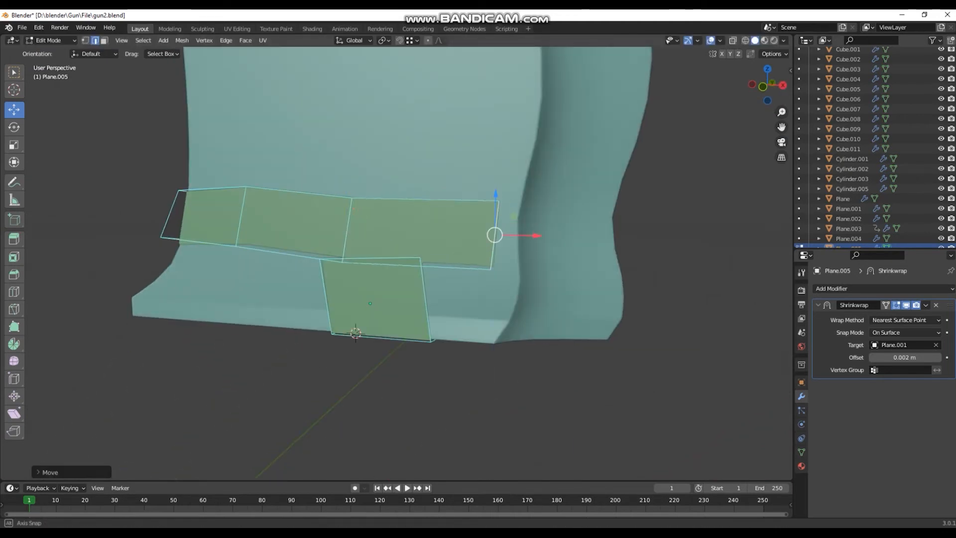
Move the strip's rear end edge toward the handle's surface, extrude a new segment at the rear corner and adjust its edge
middle_click_drag(495, 234, 468, 238)
left_click_drag(537, 256, 539, 257)
left_click_drag(573, 260, 527, 256)
middle_click_drag(528, 256, 500, 262)
key("e")
left_click(546, 333)
middle_click_drag(546, 333, 513, 349)
left_click_drag(451, 369, 446, 371)
left_click_drag(428, 379, 437, 387)
middle_click_drag(437, 387, 473, 369)
Continue the strip across the handle's back, rotating and moving its end edge to follow the surface
middle_click_drag(499, 281, 536, 285)
key("r")
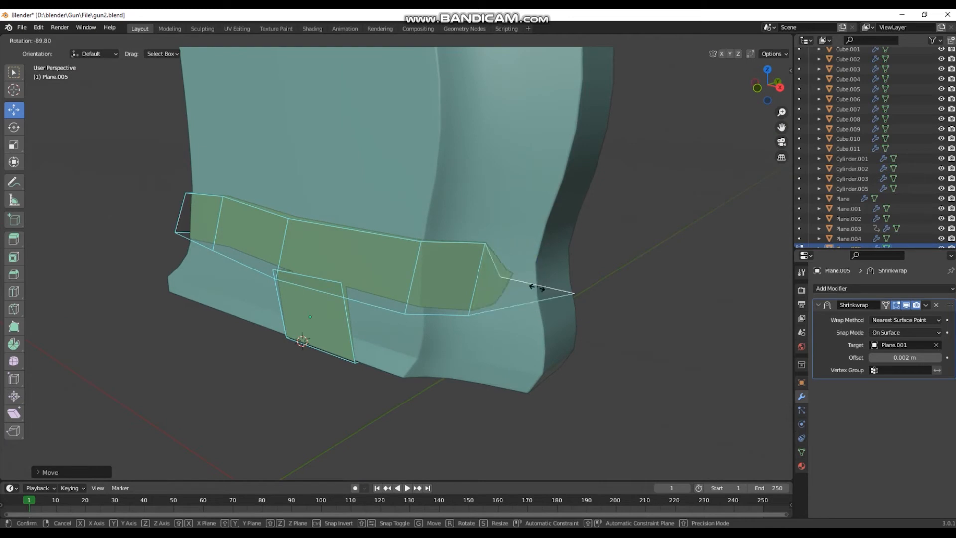
left_click(582, 281)
middle_click_drag(448, 271, 366, 266)
left_click_drag(336, 253, 362, 253)
middle_click_drag(361, 253, 326, 254)
Extrude the strip's end edge around the back toward the handle's opposite side and adjust its position
key("e")
left_click(399, 254)
middle_click_drag(399, 254, 371, 255)
left_click_drag(218, 277, 245, 269)
middle_click_drag(245, 269, 259, 299)
left_click_drag(299, 380, 251, 350)
left_click_drag(193, 350, 239, 318)
Extend the strip along the handle's opposite side and reposition its edges close to the surface
middle_click_drag(239, 318, 279, 314)
left_click(230, 375)
left_click_drag(209, 402, 230, 377)
middle_click_drag(230, 377, 207, 376)
left_click(301, 280)
middle_click_drag(300, 281, 273, 250)
left_click(498, 215)
middle_click_drag(498, 214, 458, 244)
left_click_drag(462, 259, 459, 247)
left_click_drag(418, 231, 513, 222)
left_click_drag(560, 190, 561, 184)
Fine-tune the height and placement of the strip's intermediate and end edges on the opposite side
middle_click_drag(343, 259, 371, 237)
left_click(371, 237)
left_click_drag(382, 249, 301, 223)
middle_click_drag(301, 223, 274, 210)
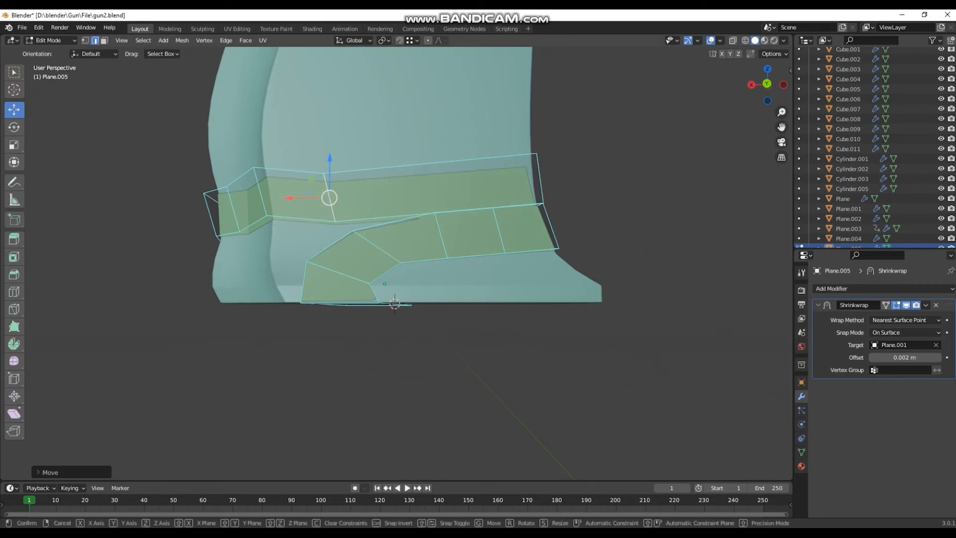
left_click_drag(260, 192, 267, 205)
left_click(330, 192)
left_click_drag(329, 192, 330, 201)
middle_click_drag(388, 214, 369, 224)
left_click(544, 187)
left_click_drag(536, 193, 524, 201)
middle_click_drag(524, 201, 478, 189)
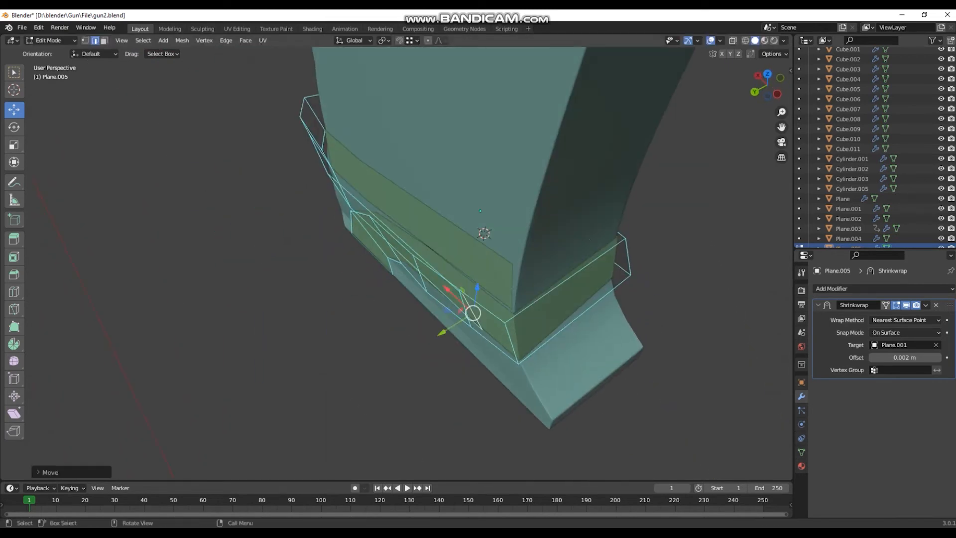
Turn the strip onto the handle's front face above the lower loop, rotating and moving its end edge into place
left_click(577, 262)
middle_click_drag(578, 262, 565, 260)
left_click_drag(565, 260, 573, 266)
left_click_drag(565, 302, 523, 326)
left_click(482, 292)
key("r")
left_click(486, 291)
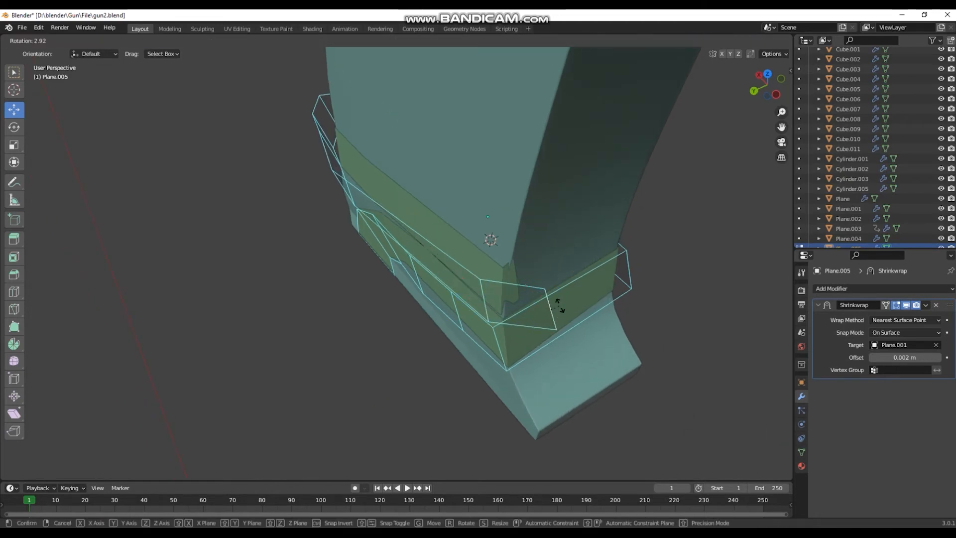
left_click(568, 302)
left_click_drag(551, 309, 594, 286)
left_click_drag(599, 247, 580, 227)
Reposition the strip's edges at the handle's front corners so the second loop sits above the first
left_click(484, 300)
left_click_drag(484, 301, 504, 305)
middle_click_drag(503, 306, 525, 193)
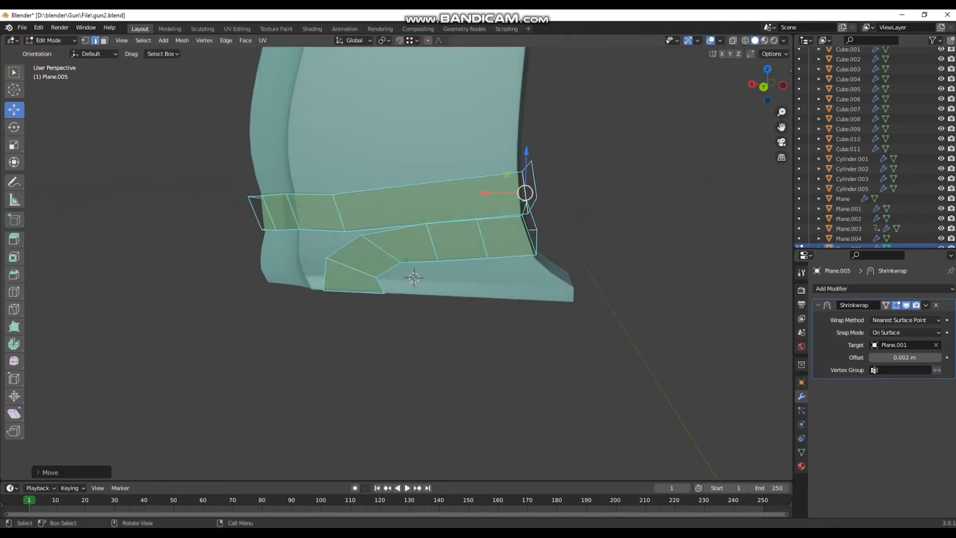
left_click(495, 275)
middle_click_drag(495, 276, 366, 282)
left_click(392, 189)
key("g")
key("ctrl+z")
key("g")
middle_click_drag(392, 222, 428, 255)
left_click(392, 247)
Extrude the strip's end edge from the front face back onto the handle's starting side and adjust it
middle_click_drag(551, 267, 320, 287)
key("e")
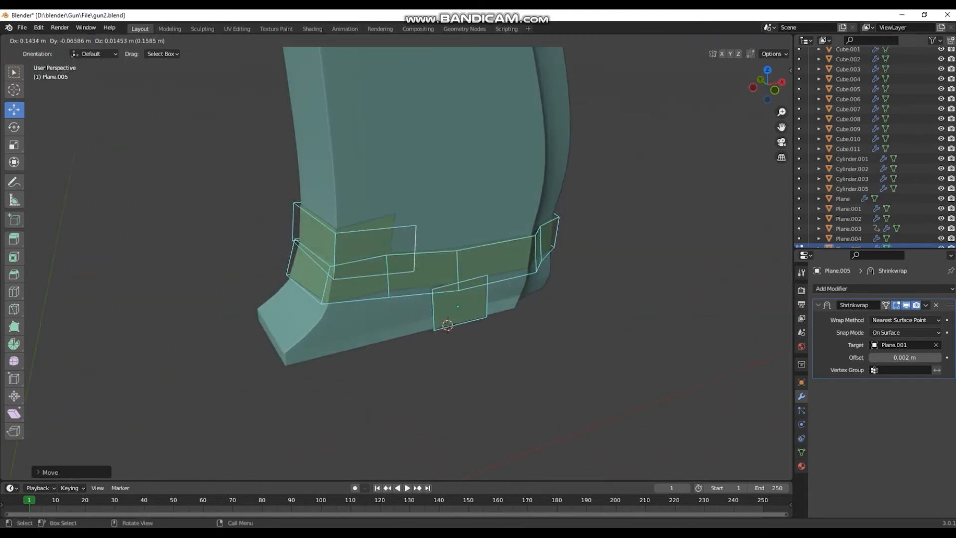
left_click(408, 280)
middle_click_drag(409, 281, 386, 268)
left_click_drag(399, 204, 394, 204)
Continue the second loop along the starting side and align its end edge with the loop below
left_click(475, 211)
middle_click_drag(476, 211, 426, 256)
left_click_drag(356, 291, 375, 270)
left_click(257, 279)
key("ctrl+z")
left_click_drag(267, 273, 304, 237)
middle_click_drag(393, 269, 414, 273)
Extrude a further segment toward the handle's rear corner and adjust its end edge against the surface
left_click(458, 271)
key("e")
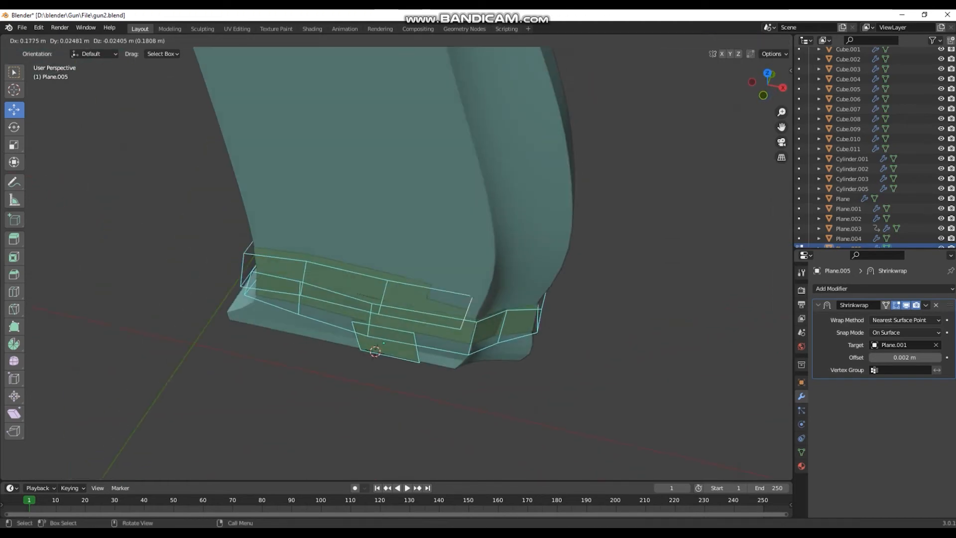
left_click(461, 315)
middle_click_drag(461, 314, 433, 289)
left_click_drag(457, 220, 452, 220)
middle_click_drag(452, 220, 388, 254)
left_click_drag(384, 293, 396, 287)
middle_click_drag(396, 286, 448, 249)
scroll(480, 246, "down", 2)
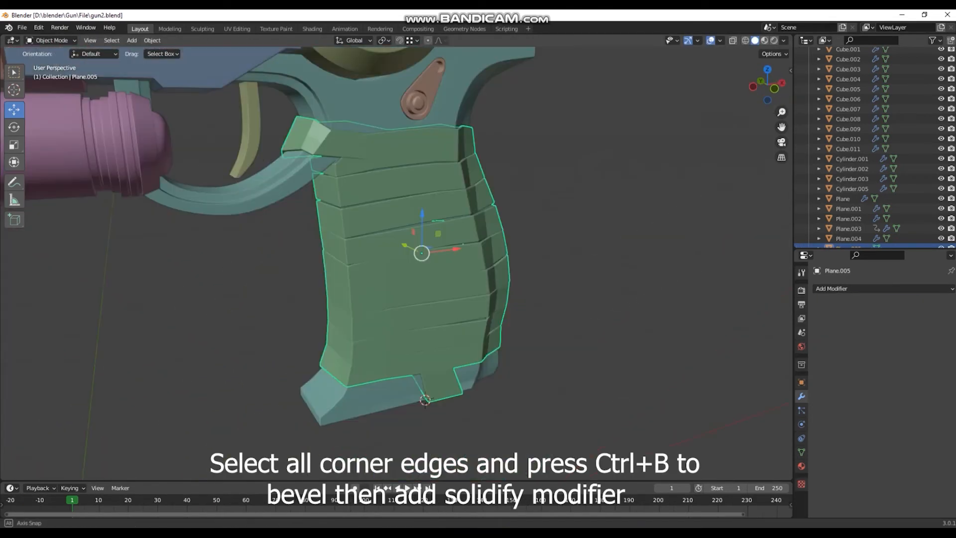
Add a Subdivision Surface modifier to the finished handle wrap, set its viewport level to 2 and apply it
middle_click_drag(398, 249, 349, 269)
scroll(396, 264, "up", 3)
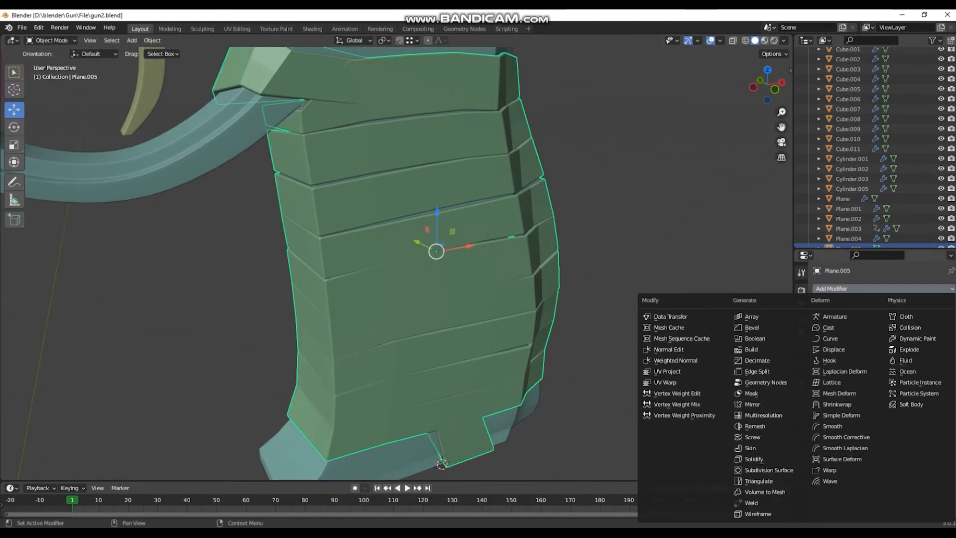
left_click(768, 469)
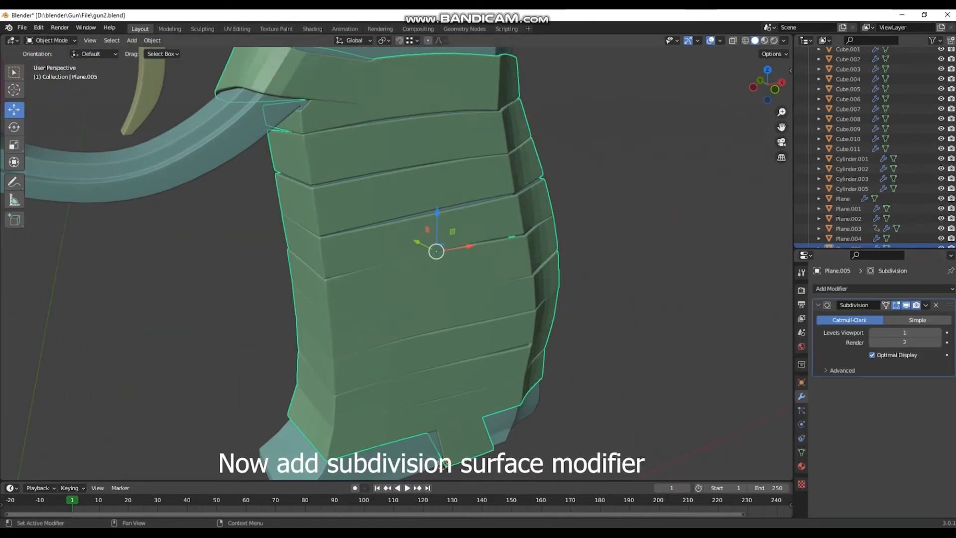
scroll(423, 254, "down", 2)
middle_click_drag(423, 253, 403, 241)
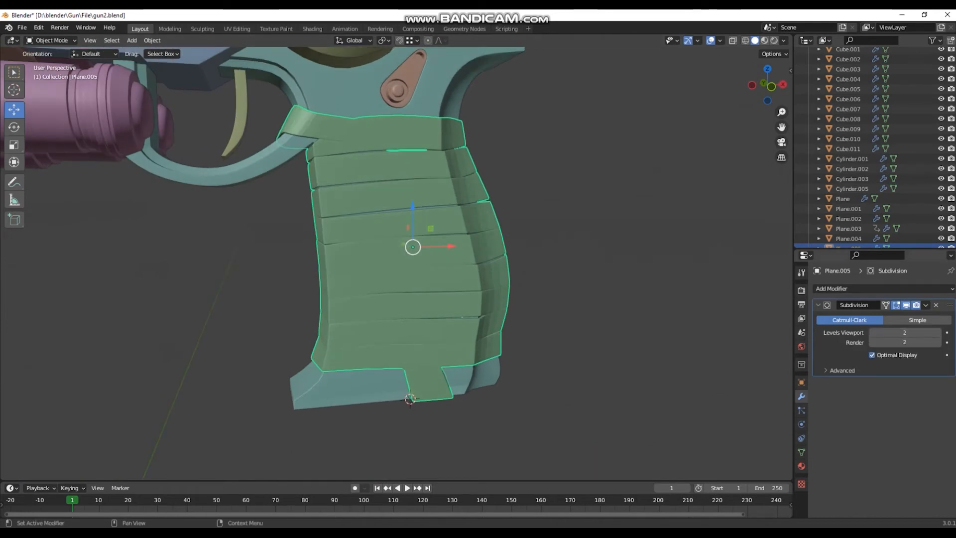
scroll(396, 261, "up", 3)
left_click(926, 305)
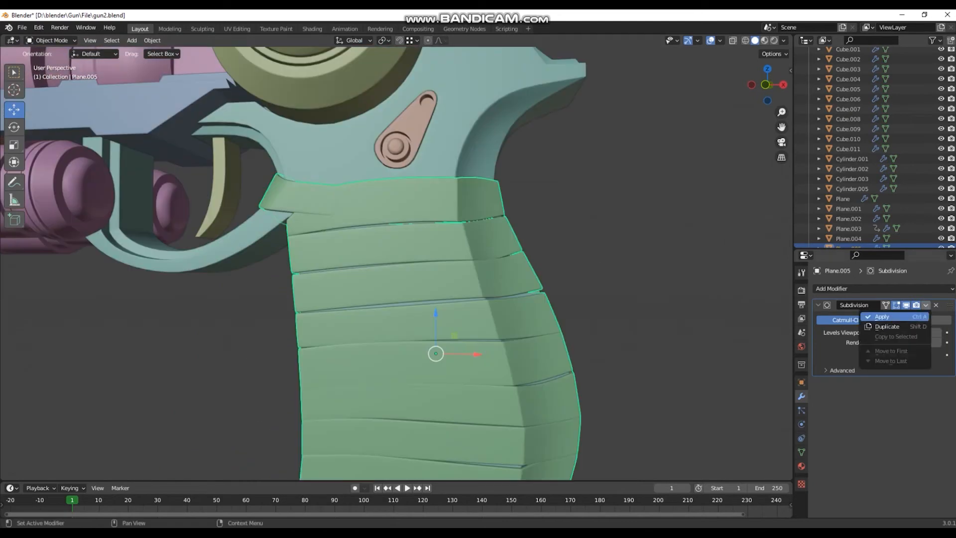
left_click(881, 316)
middle_click_drag(438, 348, 459, 367)
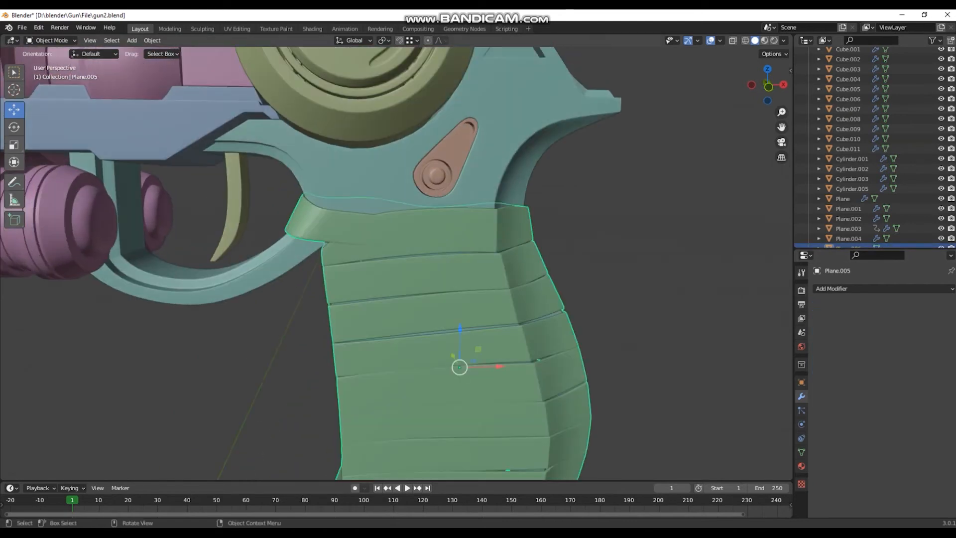
Display the wireframe overlay and inspect the mesh density of the handle wrap
left_click(719, 40)
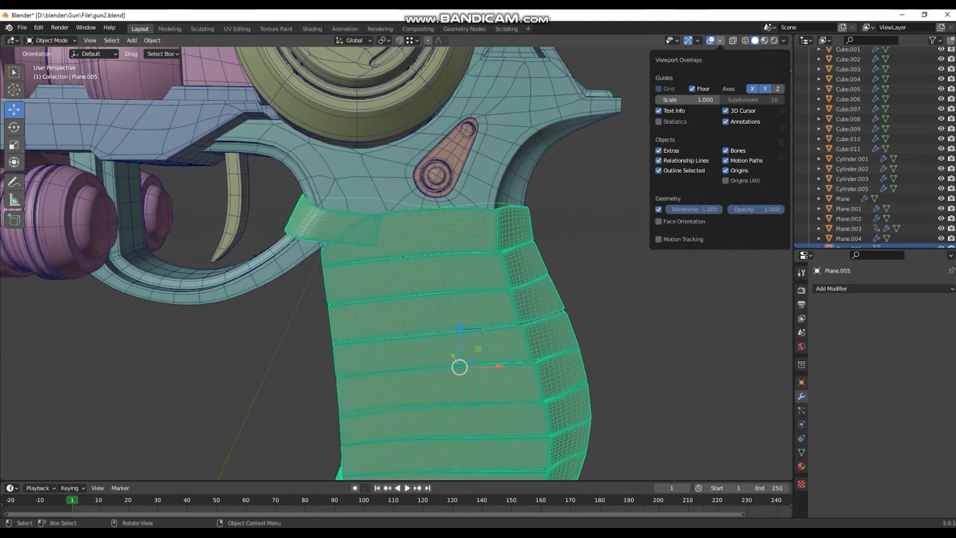
left_click(658, 209)
scroll(409, 271, "down", 2)
middle_click_drag(409, 272, 468, 273)
key("alt+a")
scroll(396, 263, "down", 1)
mouse_move(395, 264)
middle_mouse_down()
mouse_move(367, 264)
mouse_move(388, 261)
middle_mouse_up()
scroll(396, 263, "up", 3)
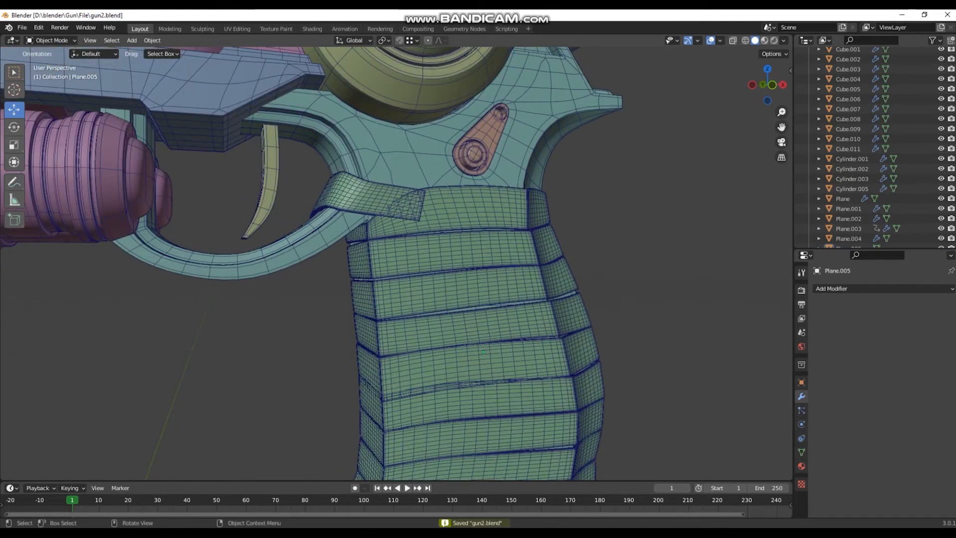
Select the handle wrap, turn off the wireframe overlay and open the Sculpting workspace
left_click(468, 324)
left_click(720, 40)
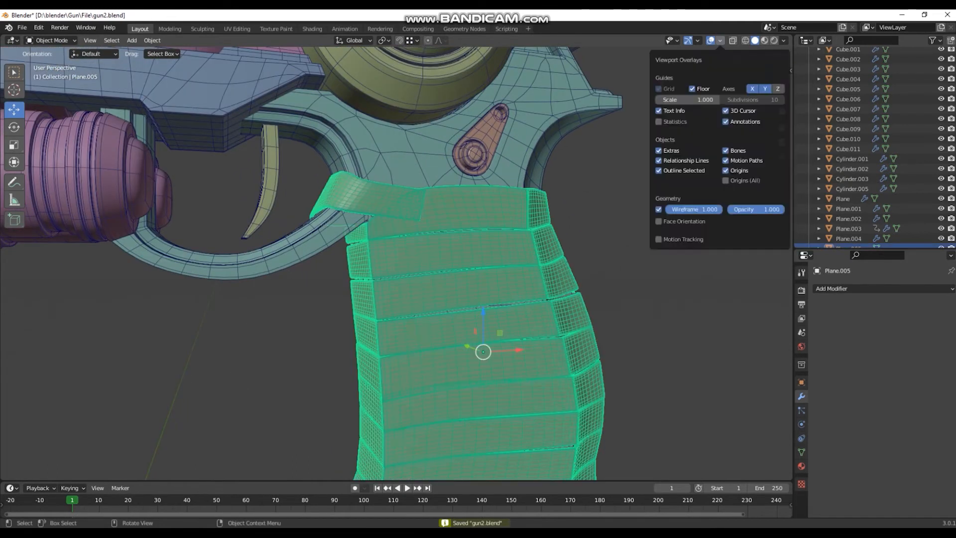
left_click(659, 210)
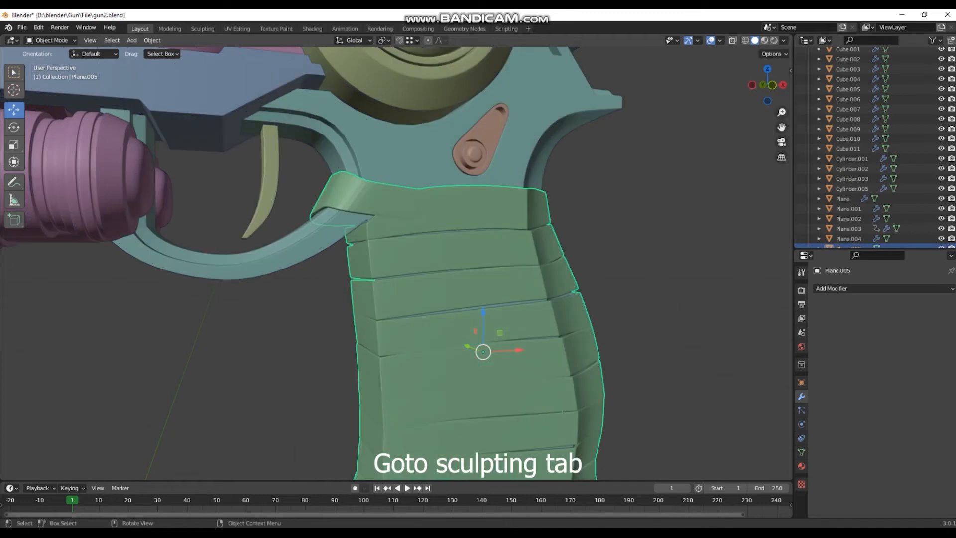
left_click(203, 28)
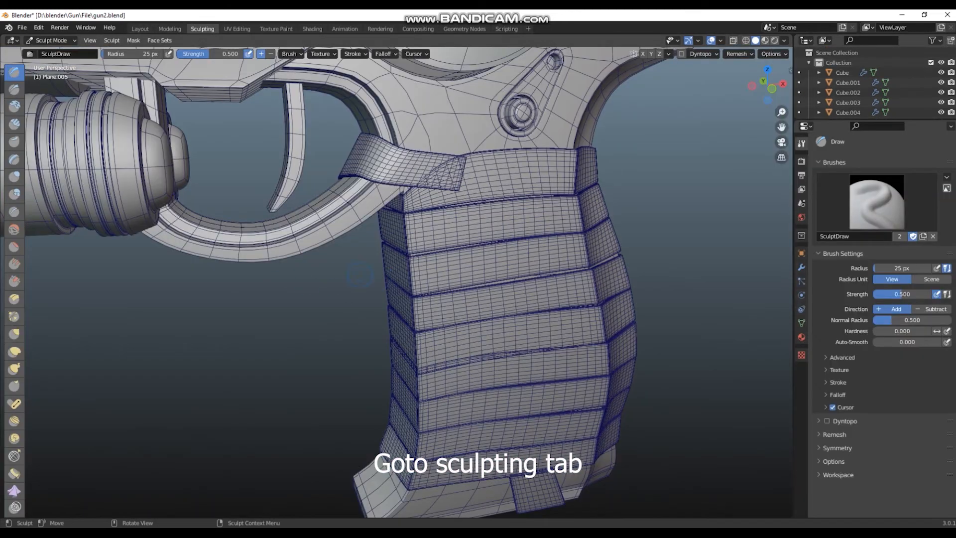
scroll(361, 276, "up", 5)
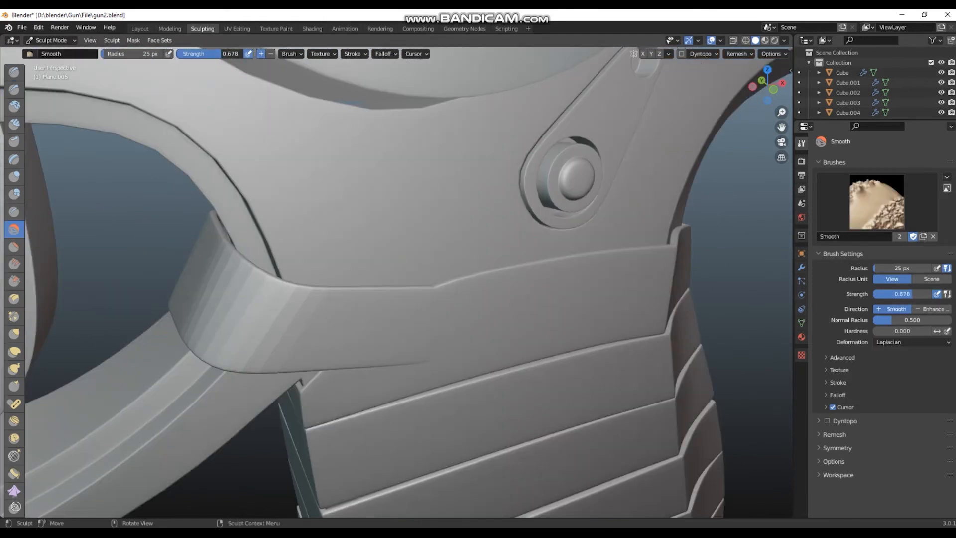
Try a smoothing stroke on the top band with the Smooth brush at strength 0.841 and radius 64 px
left_click_drag(222, 54, 230, 54)
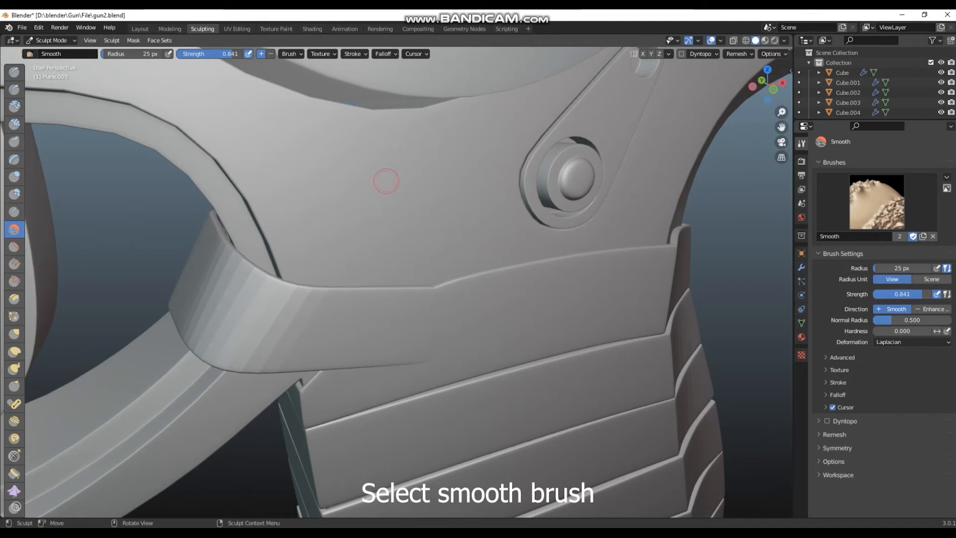
key("bracketright")
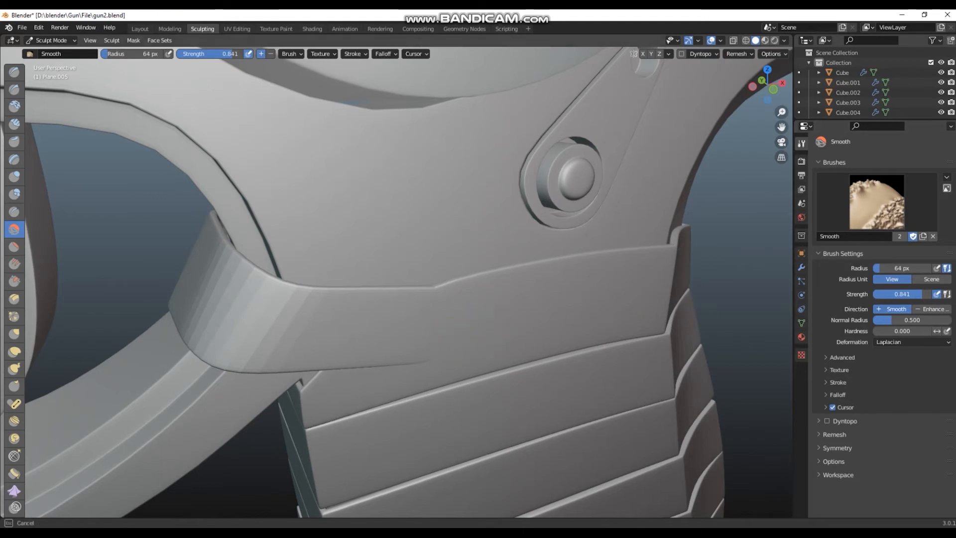
mouse_move(379, 306)
left_mouse_down()
mouse_move(257, 294)
mouse_move(304, 323)
left_mouse_up()
key("ctrl+z")
key("ctrl+z")
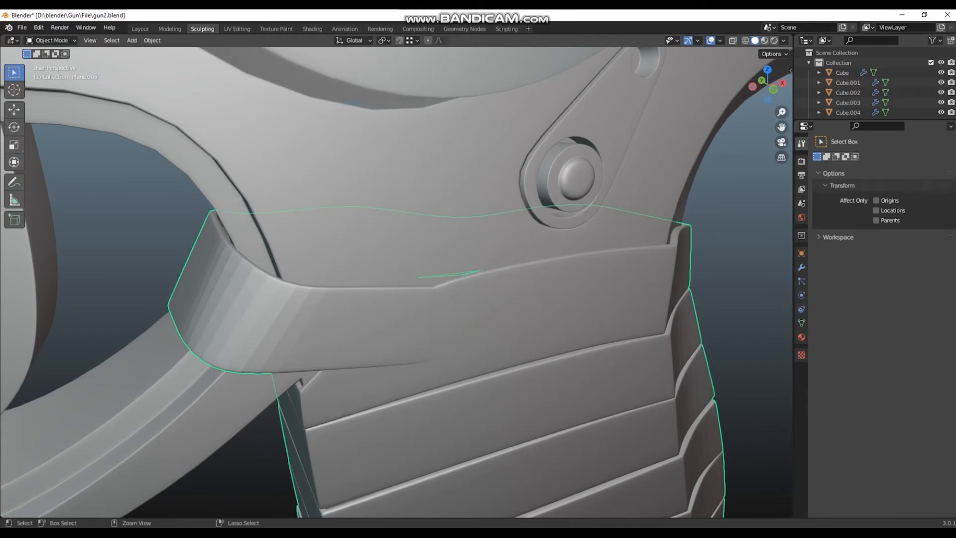
key("ctrl+shift+z")
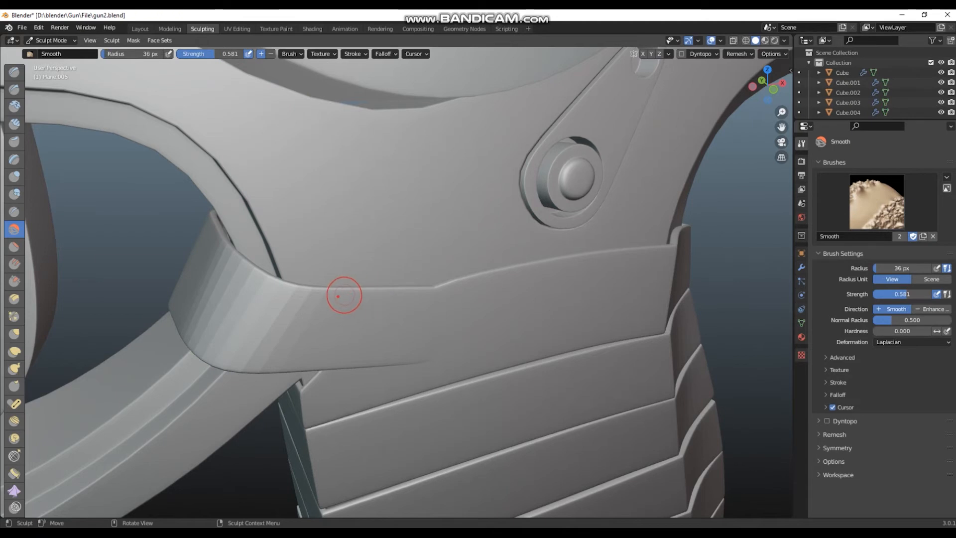
Smooth the top band around the trigger guard with the Smooth brush at strength 0.581 and radius 32 px
middle_click_drag(269, 341, 411, 319)
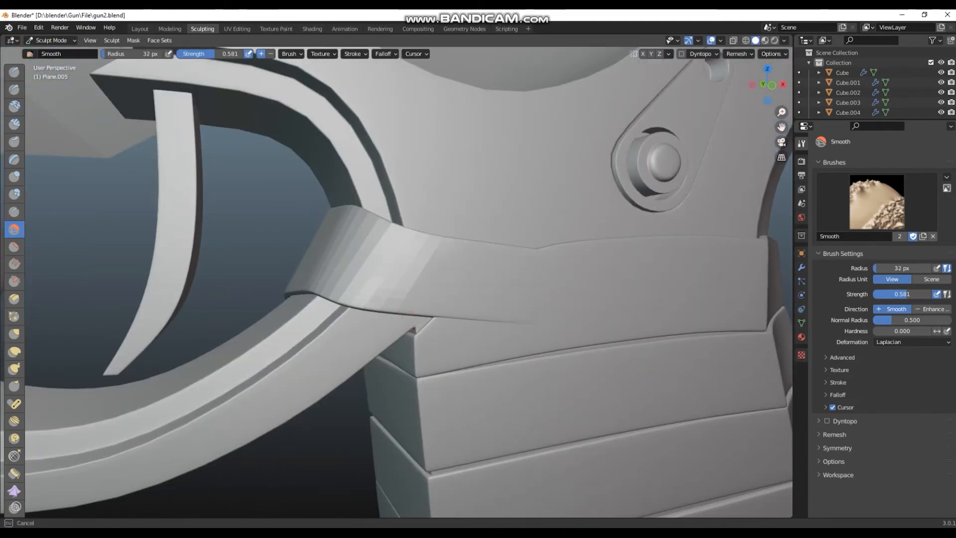
left_click_drag(398, 311, 361, 296)
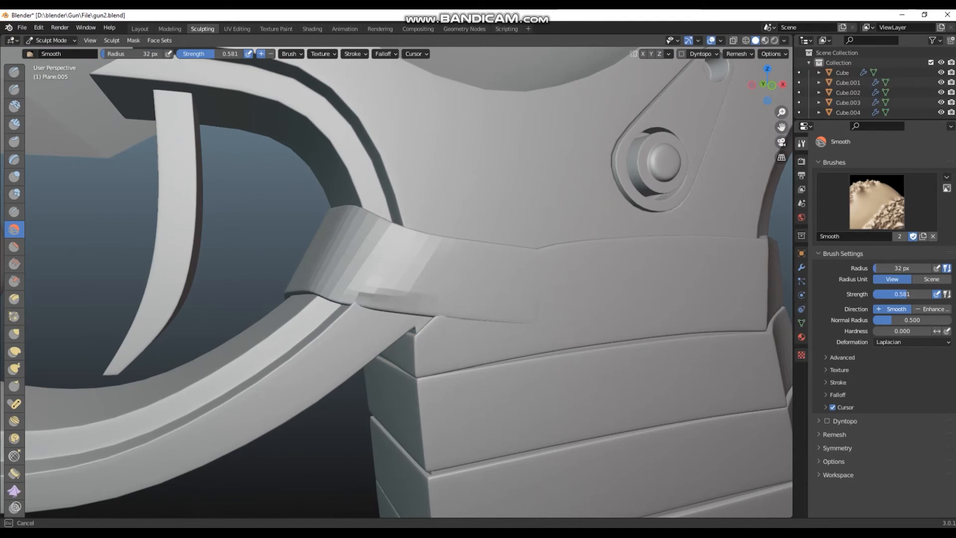
middle_click_drag(554, 271, 455, 302)
left_click_drag(394, 230, 359, 198)
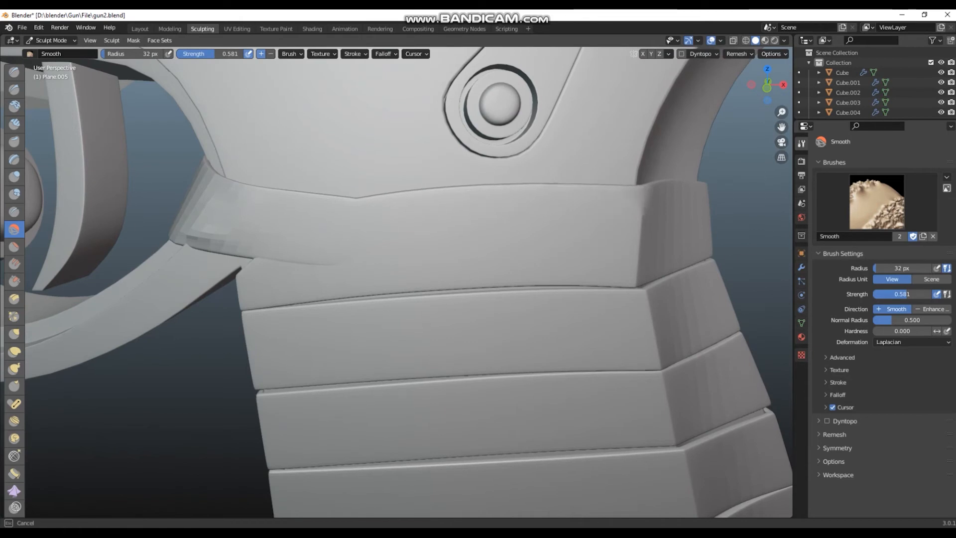
Smooth the rear corners of the top band below the gun's frame
mouse_move(381, 217)
middle_mouse_down()
mouse_move(356, 207)
mouse_move(403, 269)
middle_mouse_up()
left_click_drag(431, 283, 384, 292)
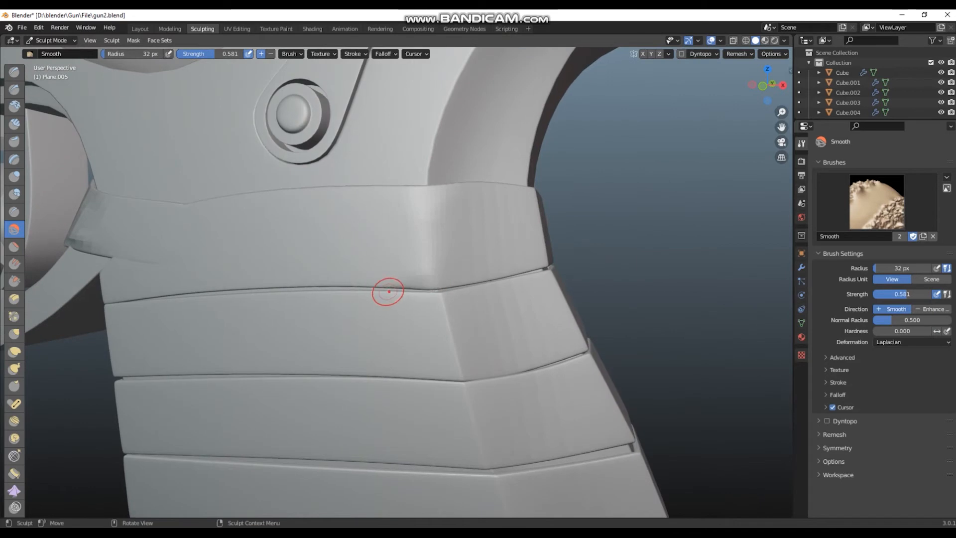
middle_click_drag(348, 289, 409, 285)
left_click_drag(697, 192, 652, 188)
Lower the Smooth brush strength to 0.530 and soften the corners of the bands below the trigger guard
left_click_drag(214, 54, 214, 54)
middle_click_drag(617, 195, 636, 224)
mouse_move(636, 225)
left_mouse_down()
mouse_move(642, 200)
mouse_move(556, 174)
mouse_move(585, 154)
left_mouse_up()
mouse_move(586, 154)
middle_mouse_down()
mouse_move(561, 265)
mouse_move(641, 203)
middle_mouse_up()
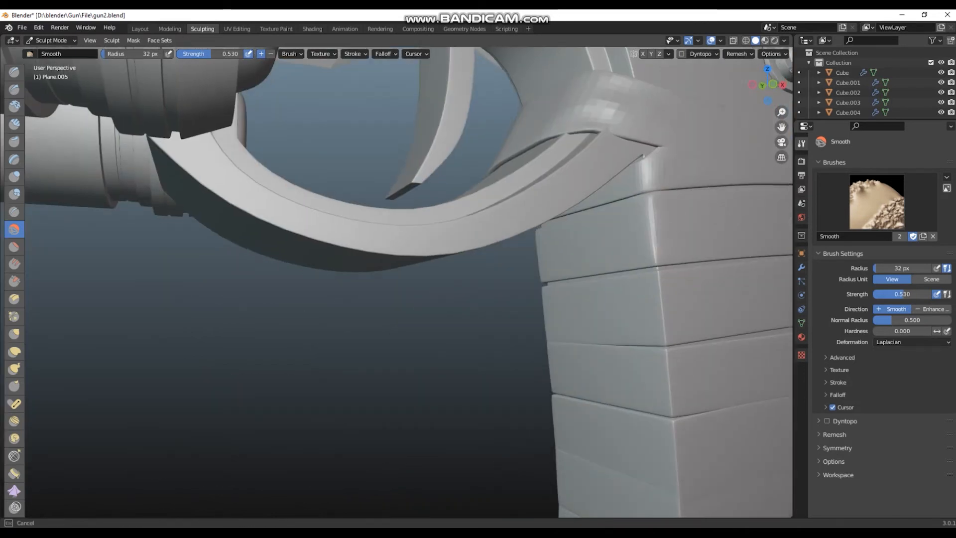
middle_click_drag(687, 252, 389, 252)
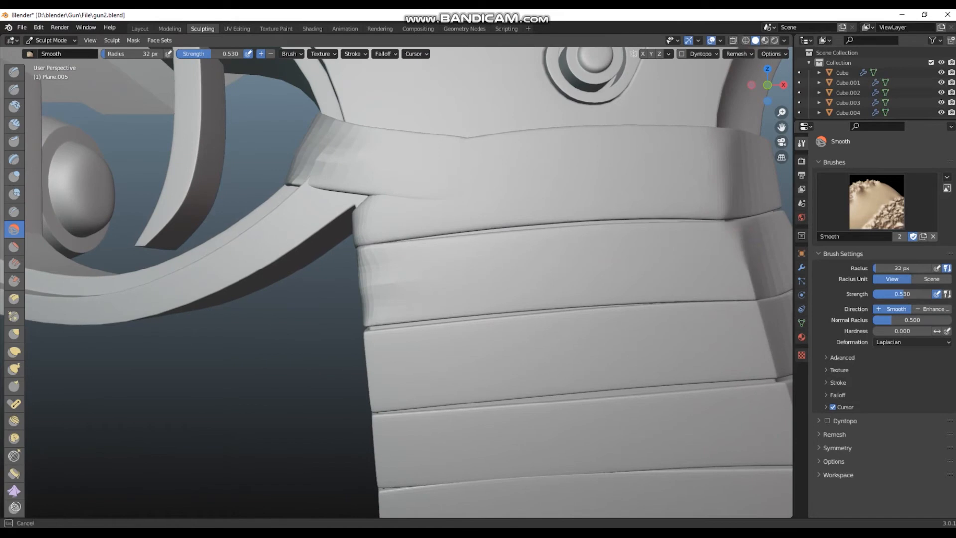
left_click_drag(733, 274, 732, 294)
middle_click_drag(732, 294, 491, 299)
mouse_move(316, 229)
left_mouse_down()
mouse_move(384, 296)
mouse_move(413, 140)
left_mouse_up()
middle_click_drag(412, 140, 420, 207, "shift")
left_click_drag(424, 269, 466, 376)
Smooth the remaining band corners around the handle and save the file
scroll(349, 388, "down", 4)
mouse_move(438, 254)
middle_mouse_down()
mouse_move(495, 241)
mouse_move(393, 290)
mouse_move(388, 360)
middle_mouse_up()
scroll(393, 290, "up", 3)
middle_click_drag(239, 249, 518, 249)
middle_click_drag(386, 299, 485, 307)
middle_click_drag(277, 217, 273, 263)
mouse_move(398, 294)
middle_mouse_down()
mouse_move(446, 310)
mouse_move(365, 256)
mouse_move(478, 290)
mouse_move(524, 246)
mouse_move(493, 257)
mouse_move(486, 235)
middle_mouse_up()
mouse_move(408, 262)
middle_mouse_down()
mouse_move(294, 258)
mouse_move(518, 278)
mouse_move(342, 292)
mouse_move(412, 282)
mouse_move(436, 312)
mouse_move(484, 259)
mouse_move(446, 261)
mouse_move(444, 309)
mouse_move(209, 324)
mouse_move(229, 319)
mouse_move(309, 348)
mouse_move(448, 328)
mouse_move(543, 367)
mouse_move(380, 341)
mouse_move(489, 355)
middle_mouse_up()
scroll(536, 307, "down", 2)
middle_click_drag(536, 307, 318, 304)
mouse_move(450, 318)
middle_mouse_down("ctrl")
mouse_move(274, 293)
mouse_move(449, 277)
mouse_move(410, 258)
mouse_move(441, 303)
middle_mouse_up("ctrl")
key("ctrl+s")
Soften the rear corners of the wrap's lower bands on the handle's opposite side
scroll(380, 318, "up", 4)
middle_click_drag(411, 242, 439, 259)
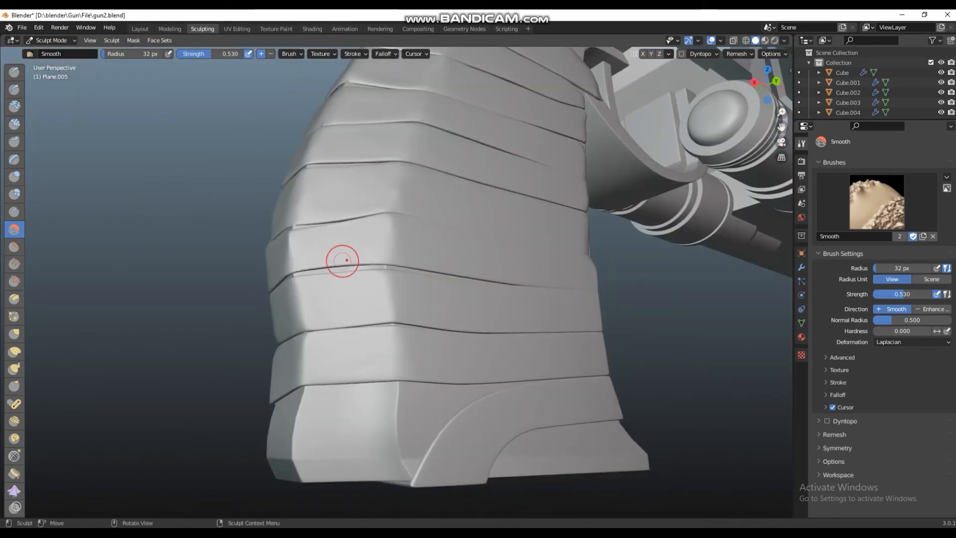
middle_click_drag(586, 377, 412, 431)
middle_click_drag(581, 309, 444, 223)
mouse_move(455, 329)
middle_mouse_down()
mouse_move(416, 453)
mouse_move(316, 256)
mouse_move(338, 204)
mouse_move(303, 212)
middle_mouse_up()
middle_click_drag(528, 333, 424, 369)
left_click_drag(424, 369, 418, 371)
middle_click_drag(541, 361, 431, 363)
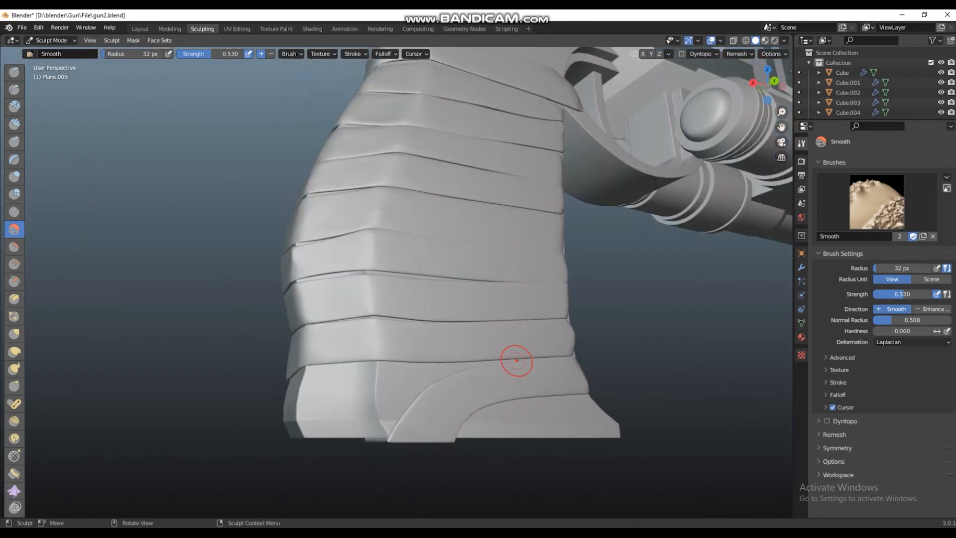
Check the smoothed bands around the handle and save the file
middle_click_drag(513, 315, 444, 309)
scroll(443, 309, "down", 1)
middle_click_drag(558, 306, 409, 302)
scroll(408, 301, "down", 3)
key("ctrl+s")
Switch to the Grab brush at strength 0.600 and work on the wrap's band edges along the handle's front
scroll(409, 448, "up", 6)
middle_click_drag(408, 448, 389, 290, "shift")
left_click(389, 290)
mouse_move(577, 313)
middle_mouse_down()
mouse_move(416, 324)
mouse_move(438, 278)
mouse_move(349, 279)
middle_mouse_up()
left_click(14, 333)
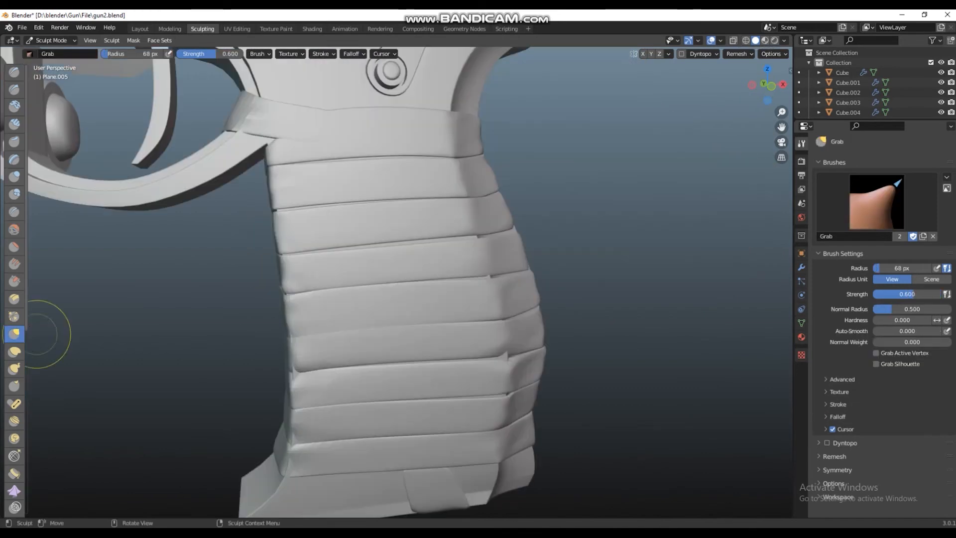
mouse_move(290, 395)
middle_mouse_down()
mouse_move(313, 384)
mouse_move(287, 339)
middle_mouse_up()
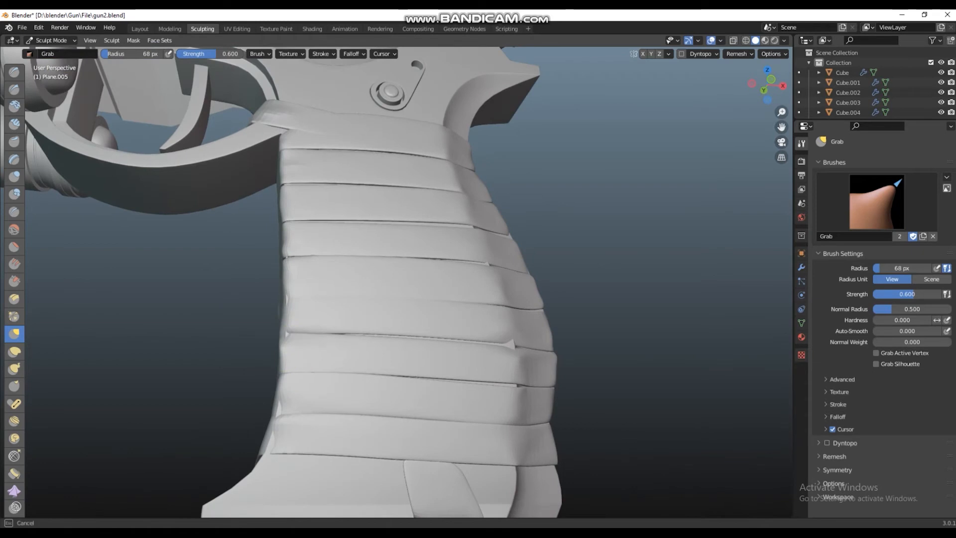
middle_click_drag(286, 299, 300, 368)
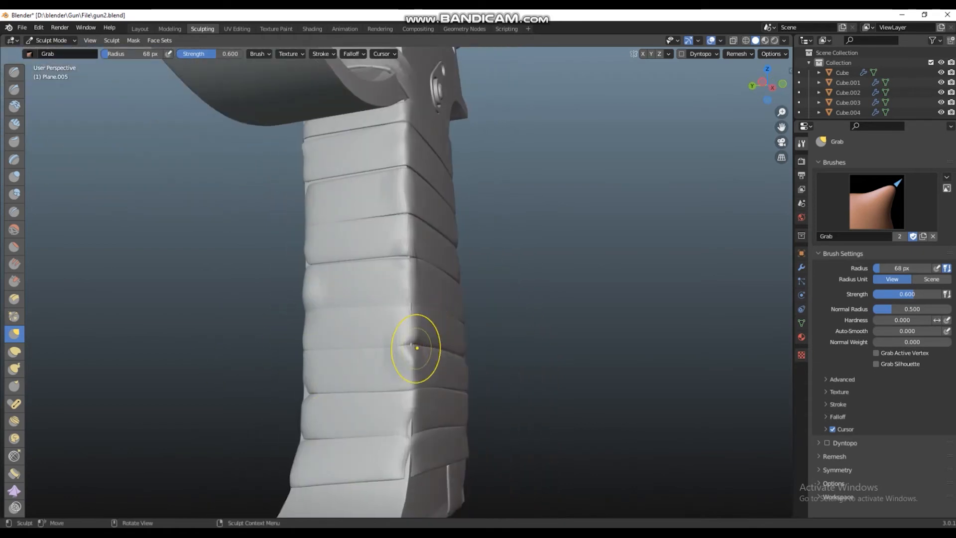
Reshape the lower bands and the loose strip end at the handle's base with the Grab brush
middle_click_drag(441, 443, 473, 444)
middle_click_drag(632, 379, 533, 319)
mouse_move(463, 409)
middle_mouse_down()
mouse_move(455, 358)
mouse_move(456, 389)
middle_mouse_up()
left_click_drag(456, 368, 456, 374)
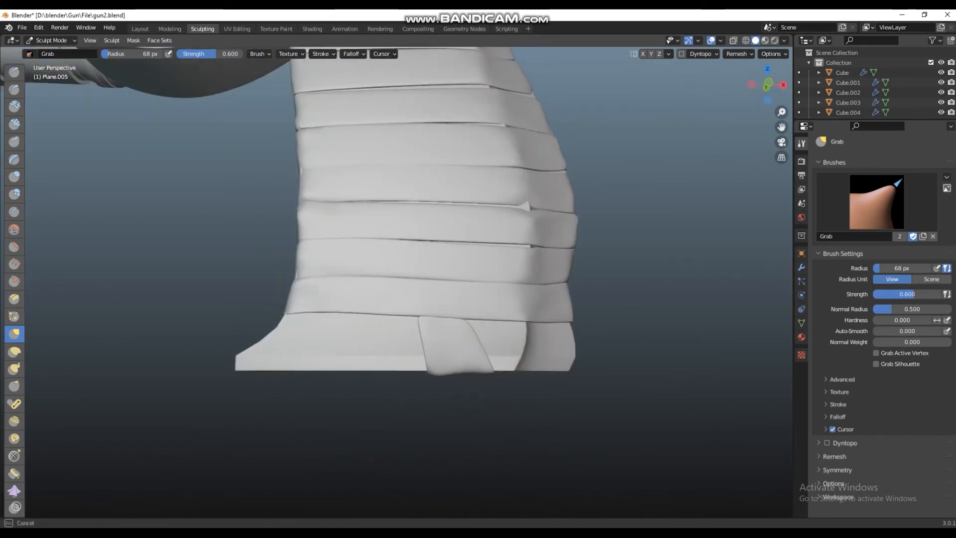
middle_click_drag(467, 337, 384, 454)
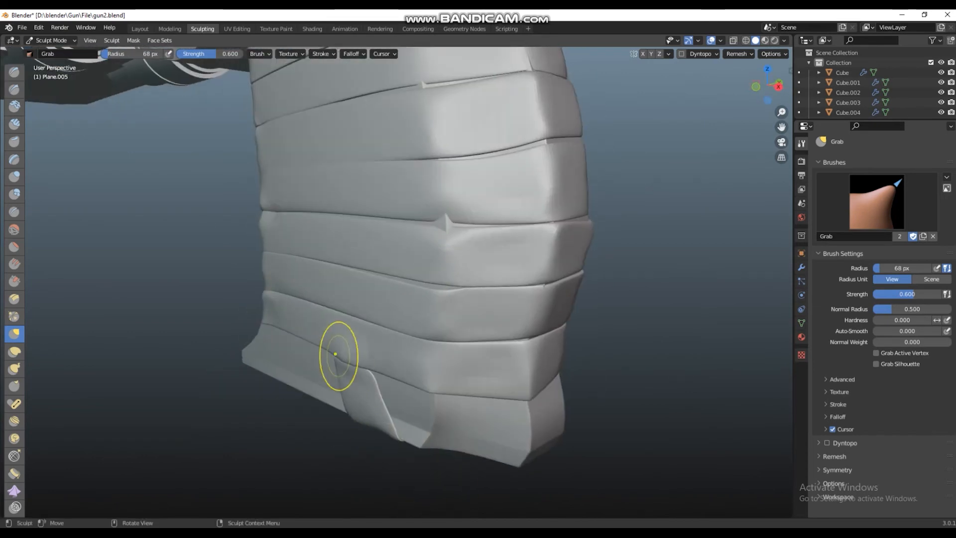
Pull the rear corners and lower band edges on the handle's opposite side into gentle curves
mouse_move(313, 441)
middle_mouse_down()
mouse_move(384, 352)
mouse_move(551, 278)
mouse_move(560, 239)
middle_mouse_up()
scroll(646, 355, "up", 3)
mouse_move(646, 356)
middle_mouse_down()
mouse_move(538, 267)
mouse_move(480, 234)
mouse_move(565, 242)
middle_mouse_up()
left_click_drag(543, 243, 554, 245)
left_click_drag(552, 230, 543, 218)
mouse_move(573, 249)
middle_mouse_down()
mouse_move(461, 349)
mouse_move(393, 299)
middle_mouse_up()
left_click_drag(276, 219, 283, 217)
mouse_move(284, 219)
middle_mouse_down()
mouse_move(304, 234)
mouse_move(190, 287)
mouse_move(227, 286)
middle_mouse_up()
mouse_move(183, 323)
middle_mouse_down("shift")
mouse_move(197, 245)
mouse_move(301, 372)
mouse_move(329, 368)
mouse_move(171, 369)
mouse_move(350, 444)
middle_mouse_up("shift")
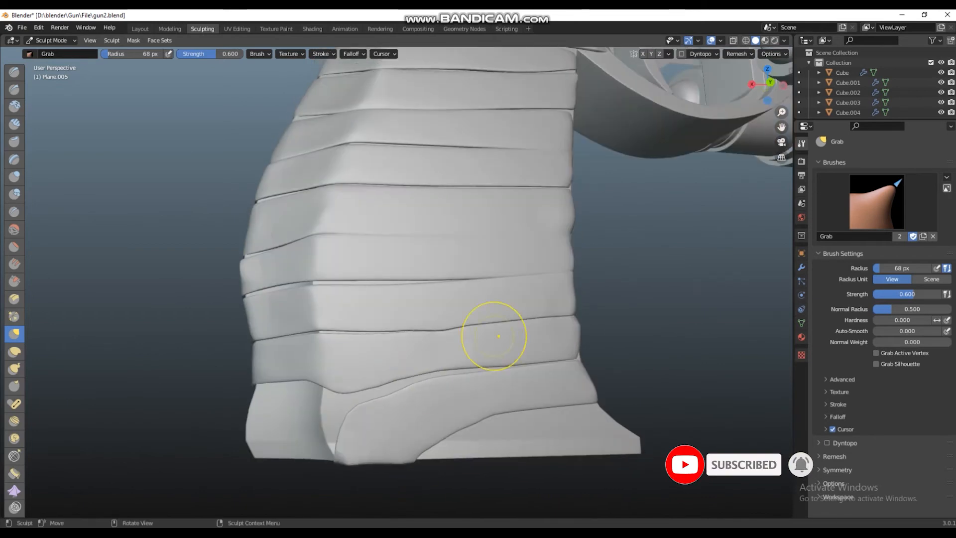
Enlarge the Grab brush radius to 75 px and bend the middle band edges into slight waves
key("bracketright")
key("bracketright")
key("bracketright")
key("bracketright")
key("bracketright")
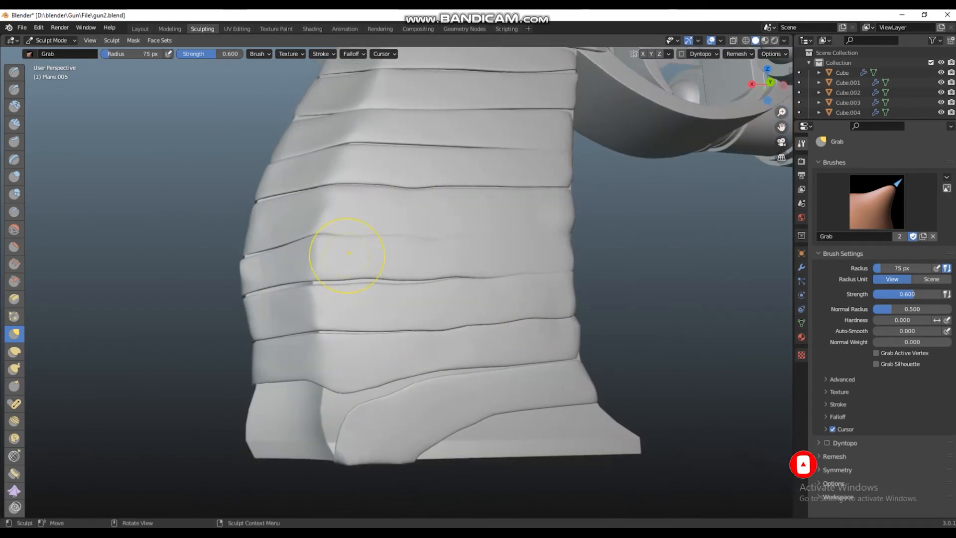
mouse_move(686, 308)
middle_mouse_down()
mouse_move(657, 328)
mouse_move(617, 277)
mouse_move(653, 312)
mouse_move(321, 333)
mouse_move(279, 166)
mouse_move(267, 191)
middle_mouse_up()
Enlarge the Grab brush radius to 113 px and make the band edges uneven all around the handle
scroll(617, 277, "down", 2)
middle_click_drag(551, 176, 242, 176)
mouse_move(220, 239)
middle_mouse_down()
mouse_move(364, 269)
mouse_move(319, 259)
mouse_move(381, 234)
mouse_move(324, 192)
middle_mouse_up()
middle_click_drag(513, 176, 460, 202)
mouse_move(557, 192)
middle_mouse_down()
mouse_move(508, 190)
mouse_move(566, 187)
mouse_move(384, 220)
mouse_move(381, 137)
mouse_move(555, 288)
mouse_move(545, 142)
mouse_move(483, 165)
mouse_move(512, 331)
mouse_move(544, 277)
mouse_move(498, 303)
middle_mouse_up()
scroll(498, 297, "up", 1)
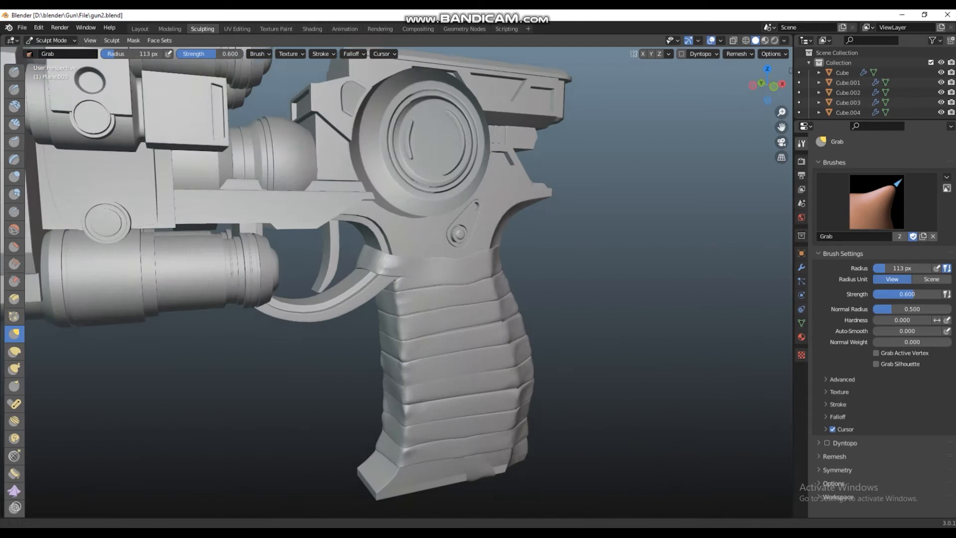
middle_click_drag(498, 299, 448, 269)
mouse_move(573, 402)
middle_mouse_down("shift")
mouse_move(573, 349)
mouse_move(651, 401)
mouse_move(762, 374)
mouse_move(789, 381)
middle_mouse_up("shift")
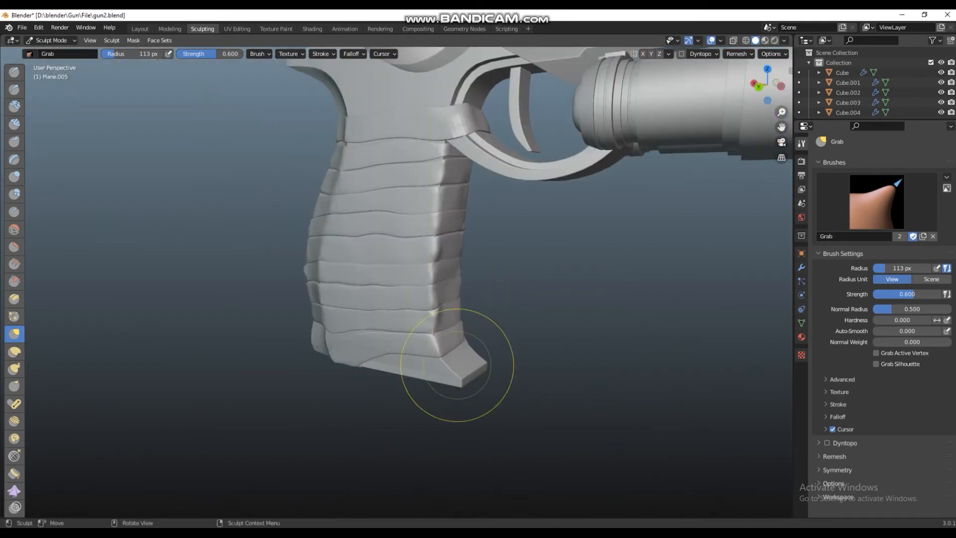
Refine the uneven band edges on the handle with the Grab brush and save the file
middle_click_drag(572, 341, 410, 342)
middle_click_drag(410, 379, 387, 306, "shift")
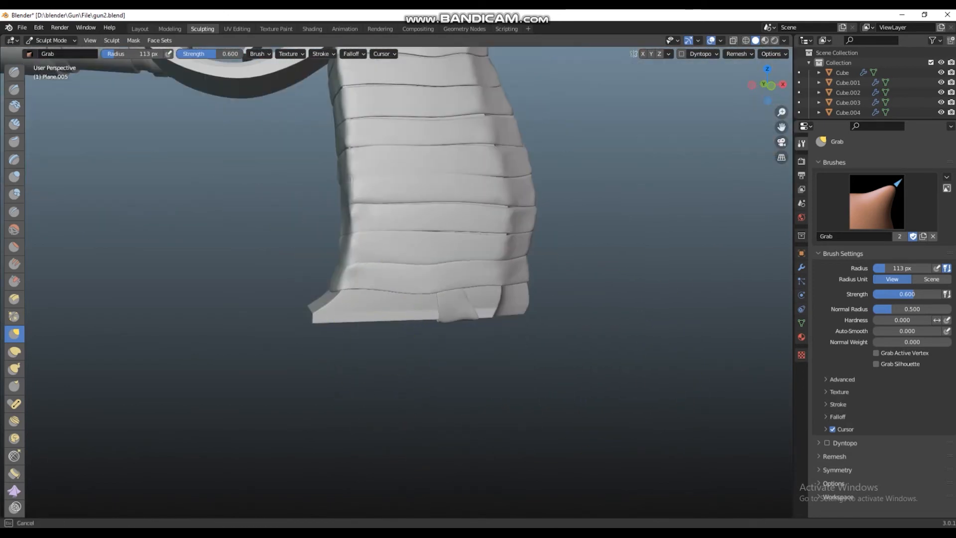
scroll(436, 287, "down", 4)
scroll(402, 309, "up", 5)
middle_click_drag(511, 311, 264, 261)
left_click_drag(293, 234, 286, 235)
scroll(299, 244, "down", 4)
mouse_move(318, 259)
middle_mouse_down()
mouse_move(517, 304)
mouse_move(602, 438)
mouse_move(593, 379)
mouse_move(513, 316)
middle_mouse_up()
key("ctrl+s")
Switch to the Snake Hook brush at strength 1.000 and pull the bands along the handle's rear edge
scroll(594, 367, "up", 5)
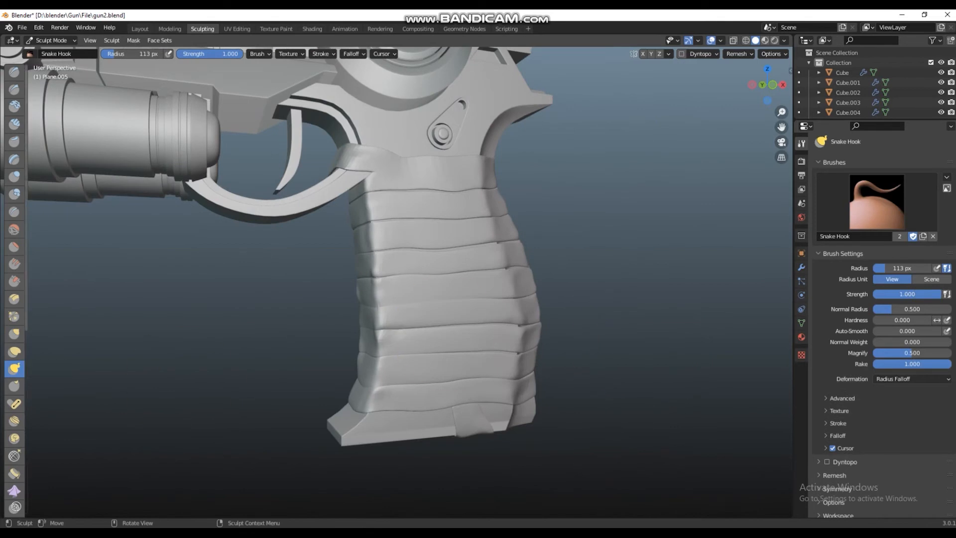
middle_click_drag(267, 405, 352, 394)
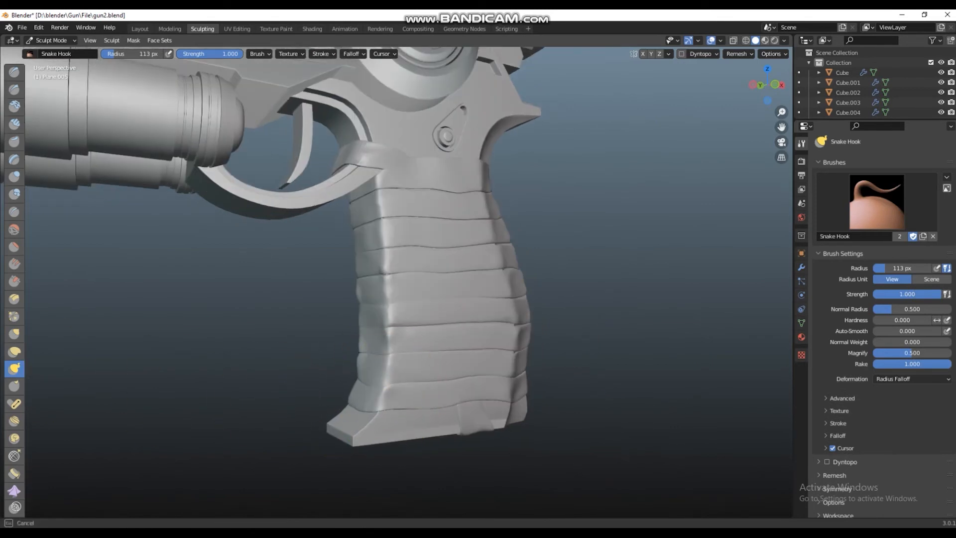
left_click_drag(523, 395, 527, 351)
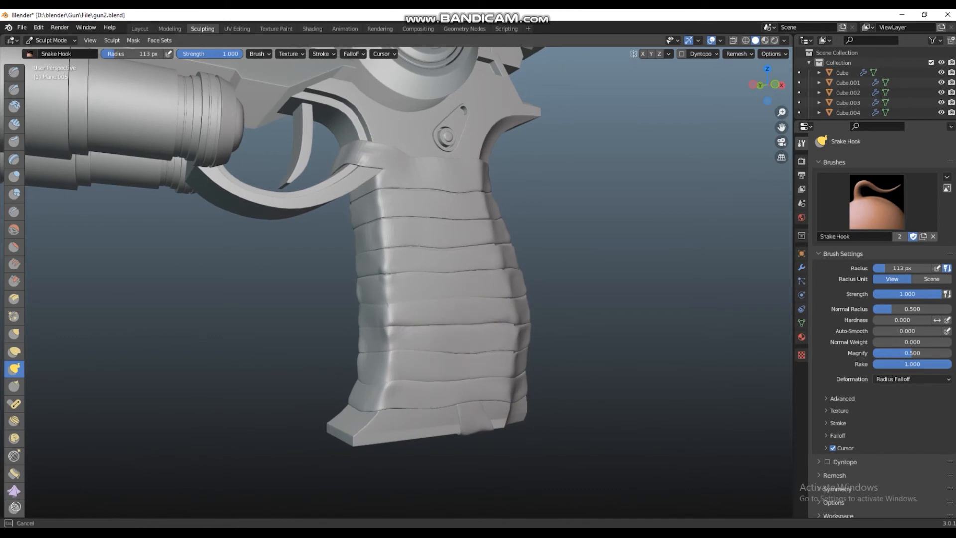
middle_click_drag(527, 351, 419, 342)
left_click_drag(501, 305, 503, 314)
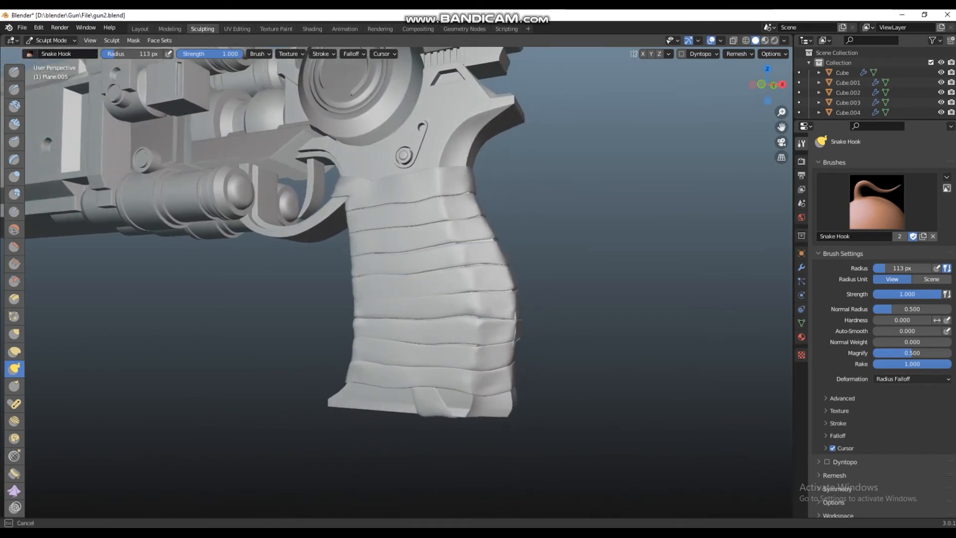
Pull the band edges on the handle's opposite side into irregular shapes with the Snake Hook brush
middle_click_drag(502, 313, 687, 308)
middle_click_drag(325, 297, 312, 297)
left_click_drag(312, 297, 324, 303)
middle_click_drag(377, 335, 347, 330)
left_click_drag(409, 250, 405, 245)
middle_click_drag(406, 246, 418, 233)
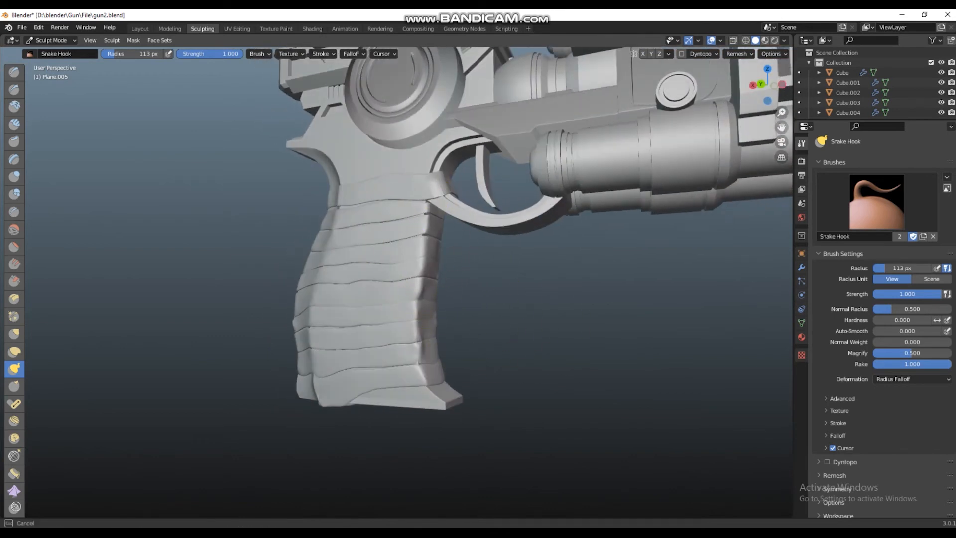
left_click_drag(419, 232, 418, 231)
mouse_move(419, 230)
middle_mouse_down()
mouse_move(452, 232)
mouse_move(352, 172)
middle_mouse_up()
left_click_drag(344, 186, 344, 181)
Switch to the Fill brush at strength 0.700 and brush the wrap's upper bands below the frame
middle_click_drag(484, 359, 347, 242)
mouse_move(230, 277)
middle_mouse_down()
mouse_move(338, 179)
mouse_move(419, 150)
middle_mouse_up()
scroll(514, 265, "down", 2)
middle_click_drag(515, 264, 546, 309)
scroll(536, 318, "down", 1)
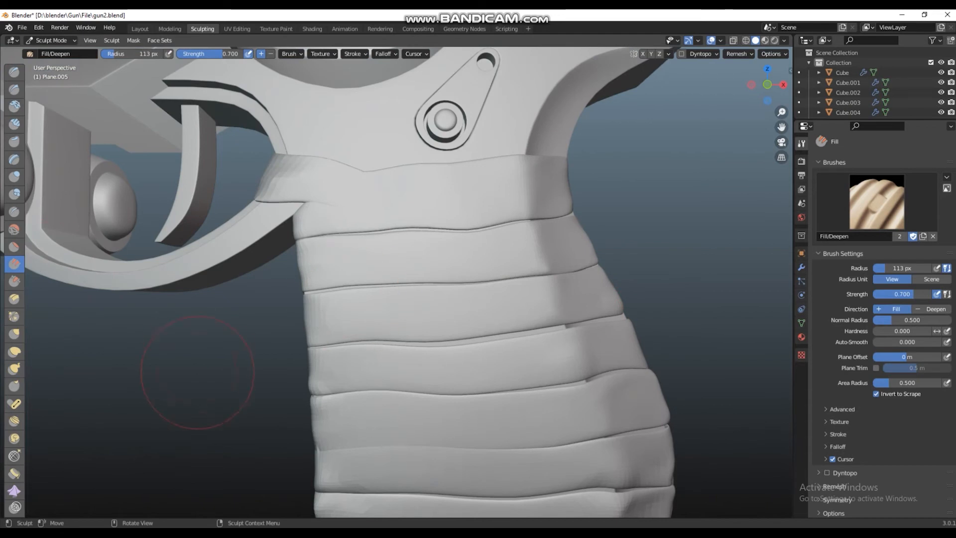
middle_click_drag(239, 374, 292, 357)
left_click(356, 209)
middle_click_drag(357, 205, 427, 197)
left_click_drag(427, 197, 448, 199)
Brush the rear and front corners of the lower bands with the Fill brush
middle_click_drag(588, 233, 568, 239)
left_click_drag(568, 239, 573, 249)
middle_click_drag(573, 249, 518, 277)
middle_click_drag(642, 292, 559, 284)
mouse_move(418, 377)
middle_mouse_down()
mouse_move(473, 321)
mouse_move(470, 391)
mouse_move(320, 395)
middle_mouse_up()
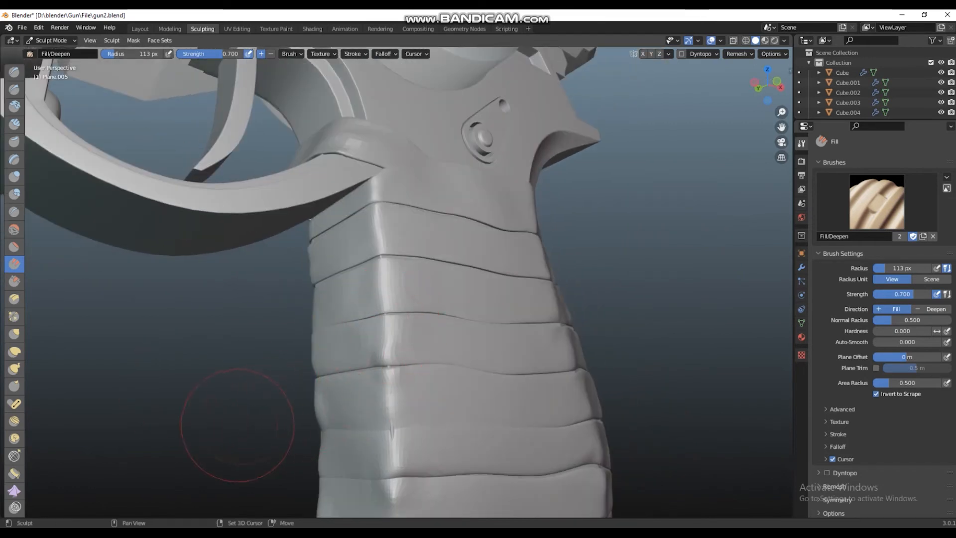
middle_click_drag(246, 424, 236, 227, "shift")
mouse_move(381, 308)
left_mouse_down()
mouse_move(378, 256)
mouse_move(369, 286)
left_mouse_up()
mouse_move(369, 286)
middle_mouse_down()
mouse_move(374, 277)
mouse_move(349, 294)
middle_mouse_up()
scroll(225, 369, "down", 3)
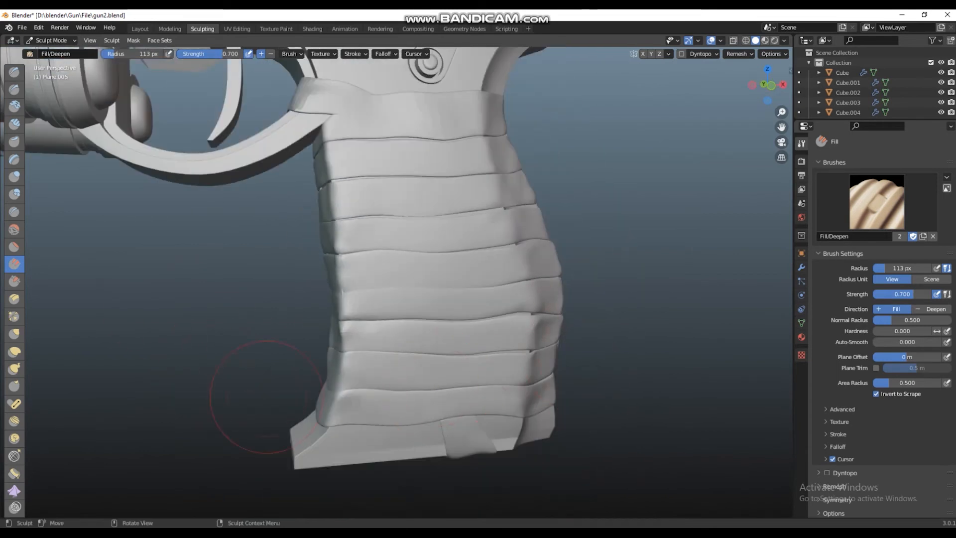
Carve creases along an upper band with the Crease brush at 32 px radius, strength 0.257, set to subtract
mouse_move(416, 363)
middle_mouse_down()
mouse_move(463, 365)
mouse_move(354, 405)
middle_mouse_up()
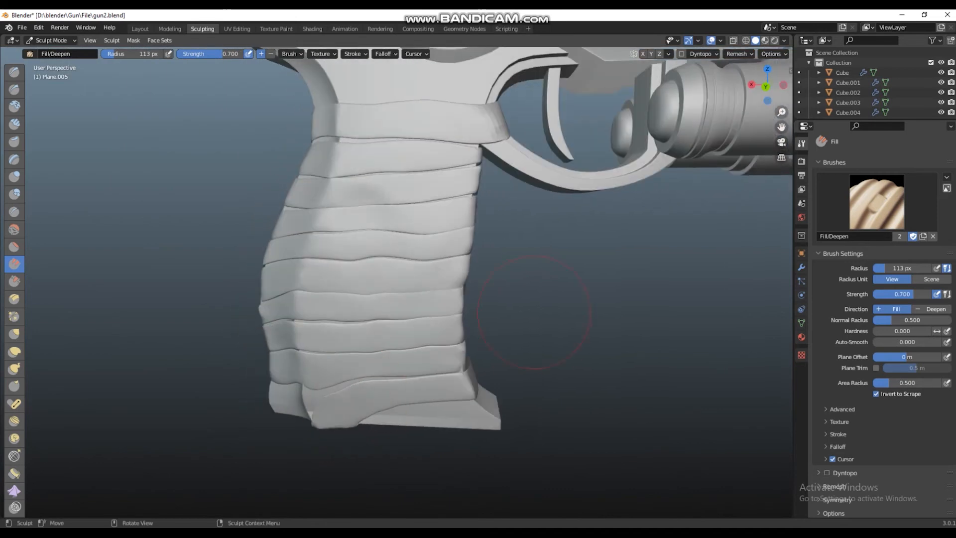
mouse_move(423, 207)
middle_mouse_down()
mouse_move(398, 214)
mouse_move(462, 251)
middle_mouse_up()
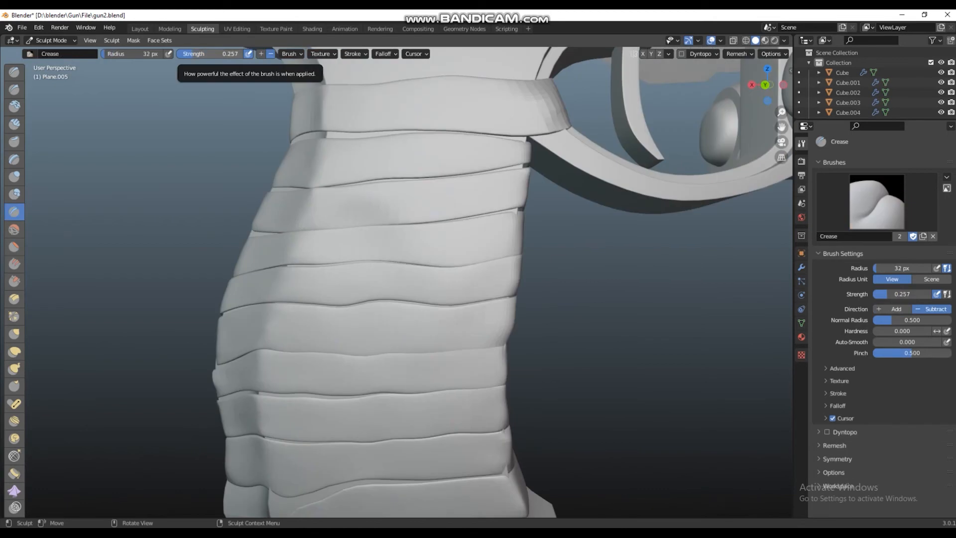
left_click_drag(352, 208, 493, 195)
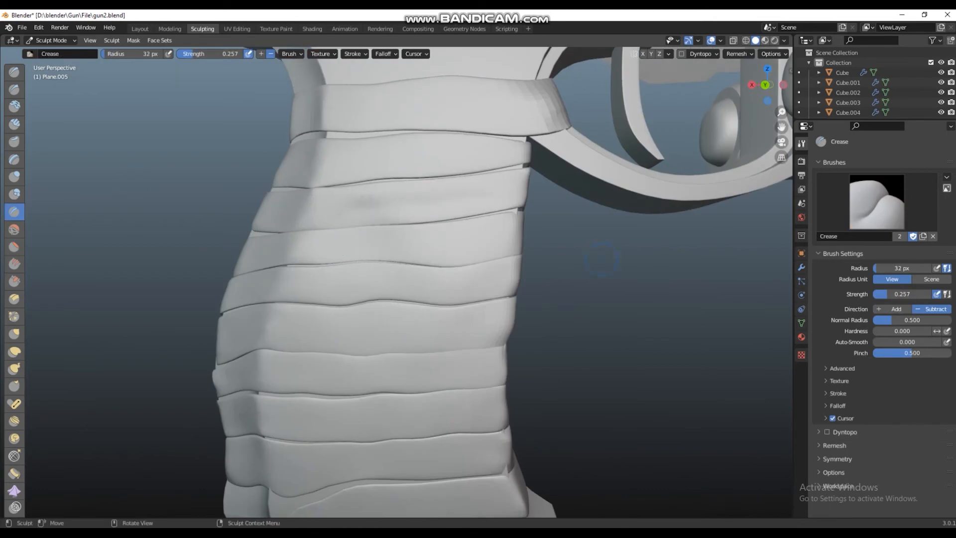
middle_click_drag(541, 213, 529, 212)
left_click_drag(528, 210, 529, 212)
middle_click_drag(512, 190, 472, 197)
middle_click_drag(405, 241, 338, 216)
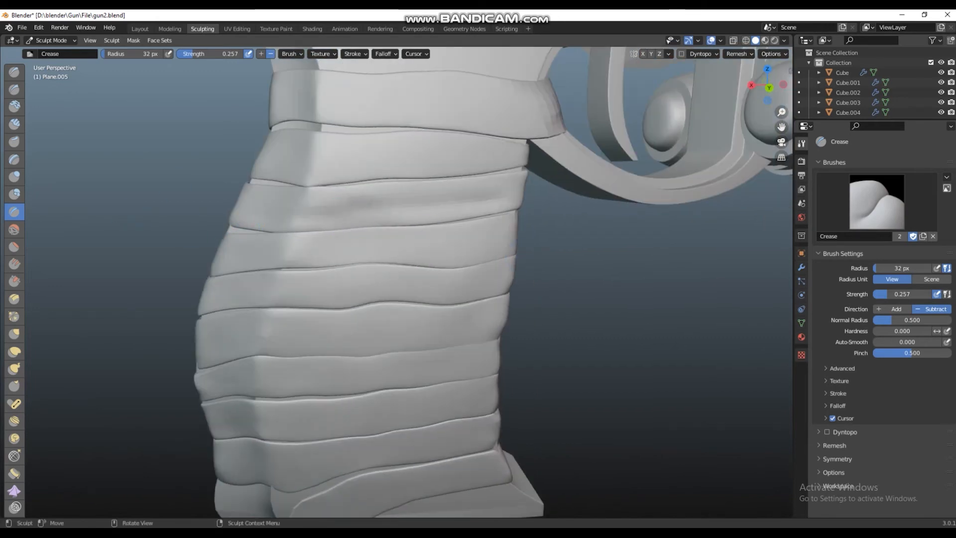
Lower the Crease brush strength to 0.161 and extend the creases around the handle's rear face
middle_click_drag(249, 220, 280, 220)
mouse_move(279, 220)
left_mouse_down()
mouse_move(252, 232)
mouse_move(326, 240)
left_mouse_up()
middle_click_drag(455, 273, 722, 257)
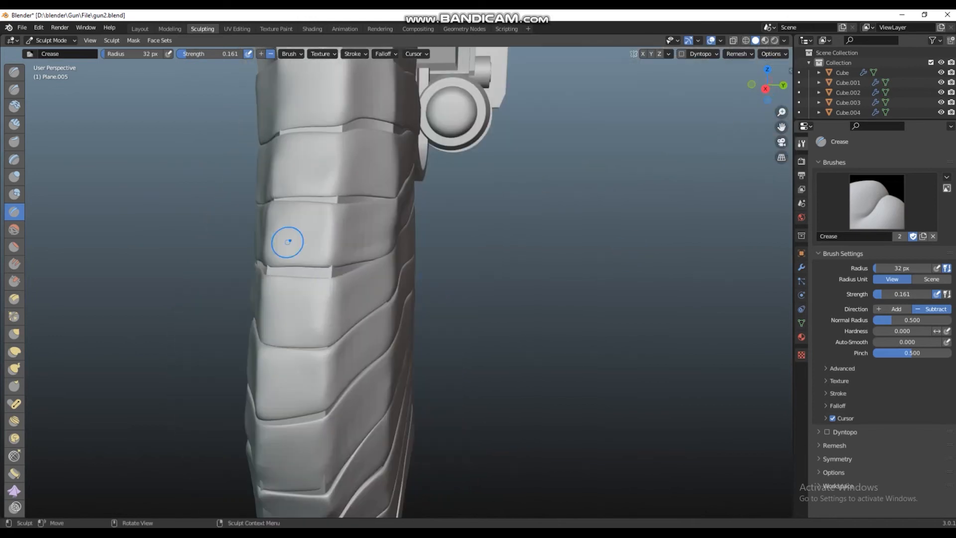
mouse_move(297, 249)
middle_mouse_down()
mouse_move(577, 260)
mouse_move(548, 239)
middle_mouse_up()
left_click_drag(376, 249, 378, 250)
middle_click_drag(491, 236, 677, 227)
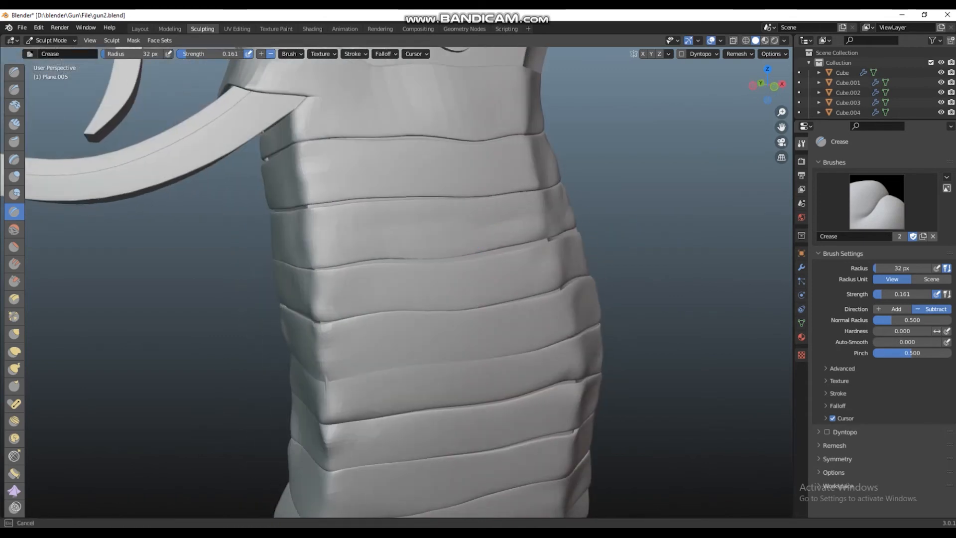
Carve faint creases into the upper bands across the handle's side and front face
scroll(431, 243, "down", 1)
middle_click_drag(429, 243, 435, 244)
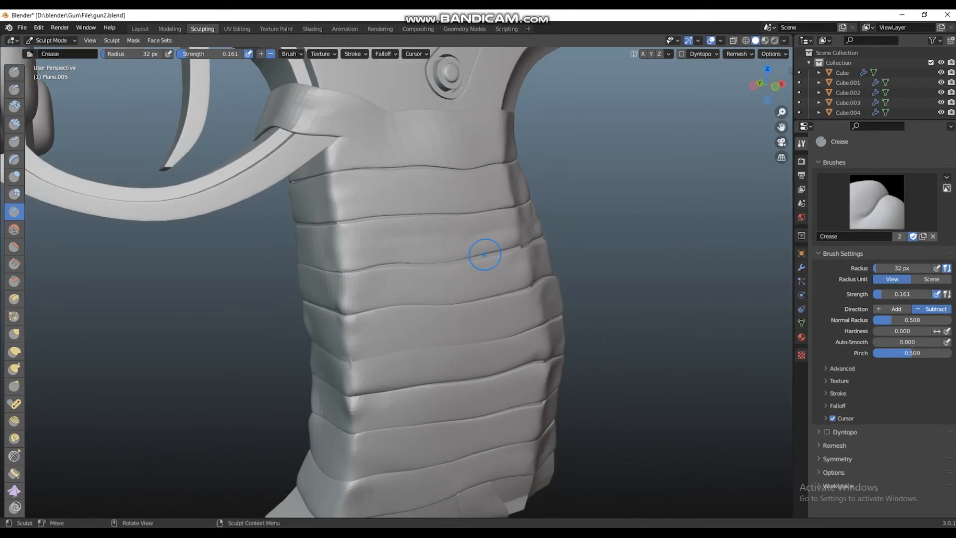
middle_click_drag(577, 235, 479, 253)
left_click_drag(414, 243, 414, 253)
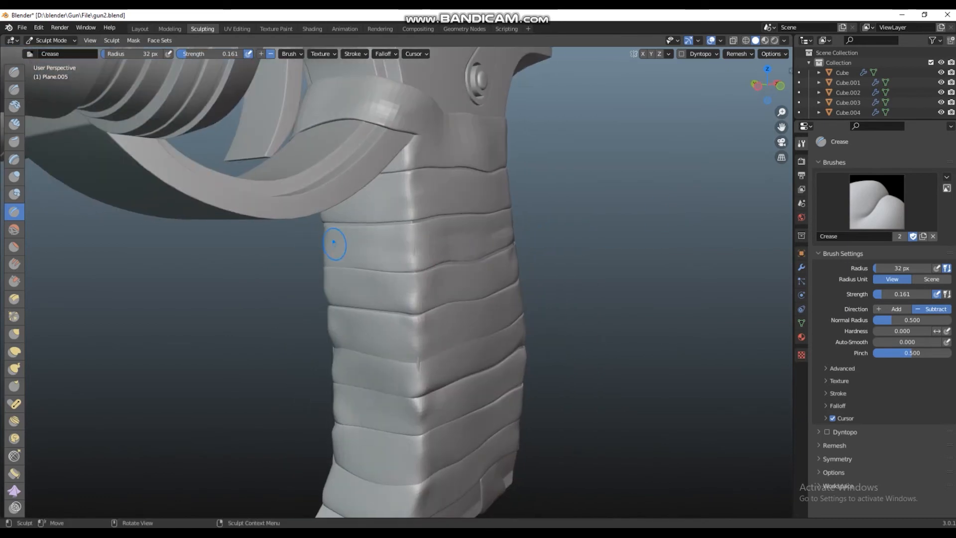
middle_click_drag(548, 241, 533, 300)
left_click_drag(485, 220, 480, 205)
mouse_move(480, 205)
left_mouse_down()
mouse_move(449, 193)
mouse_move(418, 198)
left_mouse_up()
Crease the wrap's top band around the rear of the handle and toward the trigger guard
middle_click_drag(448, 251, 474, 253)
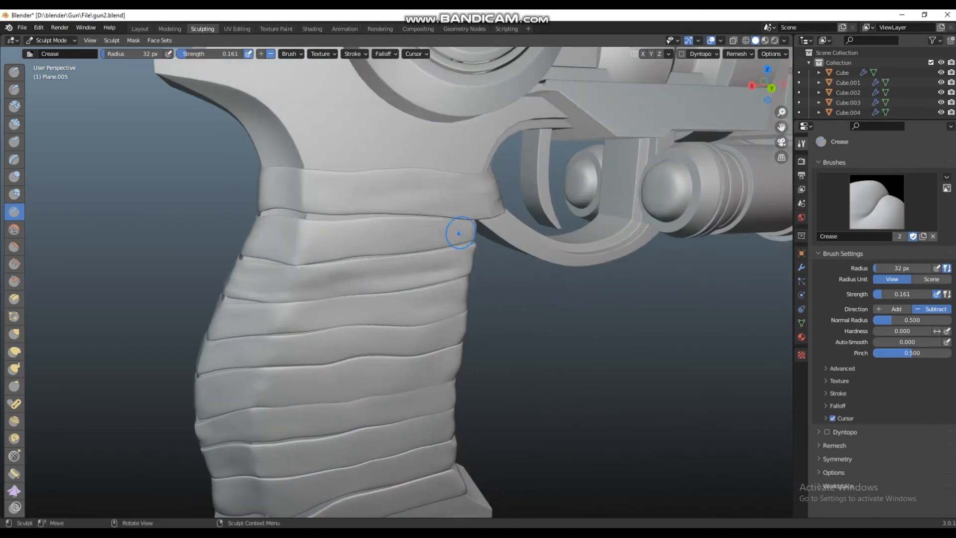
middle_click_drag(294, 241, 361, 205)
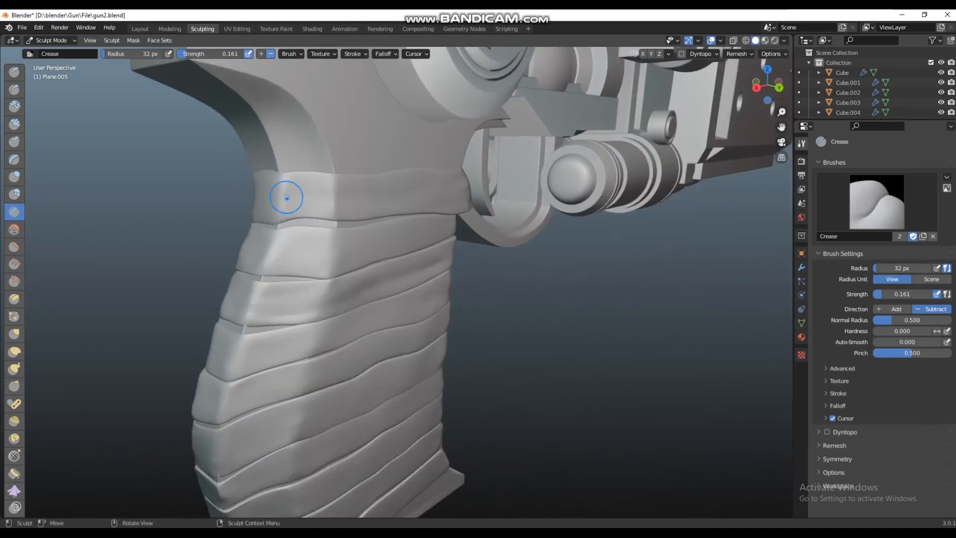
mouse_move(218, 263)
middle_mouse_down()
mouse_move(342, 233)
mouse_move(448, 234)
middle_mouse_up()
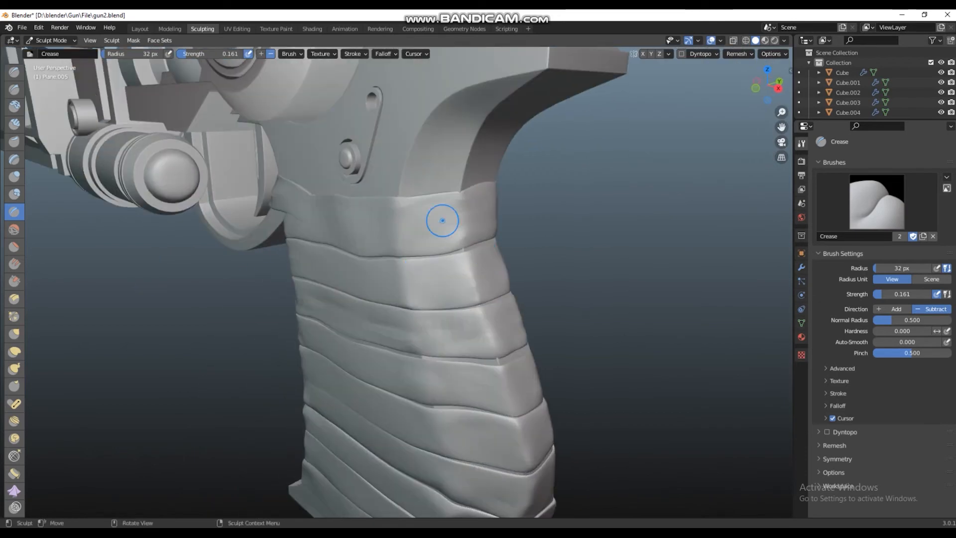
middle_click_drag(583, 243, 441, 214)
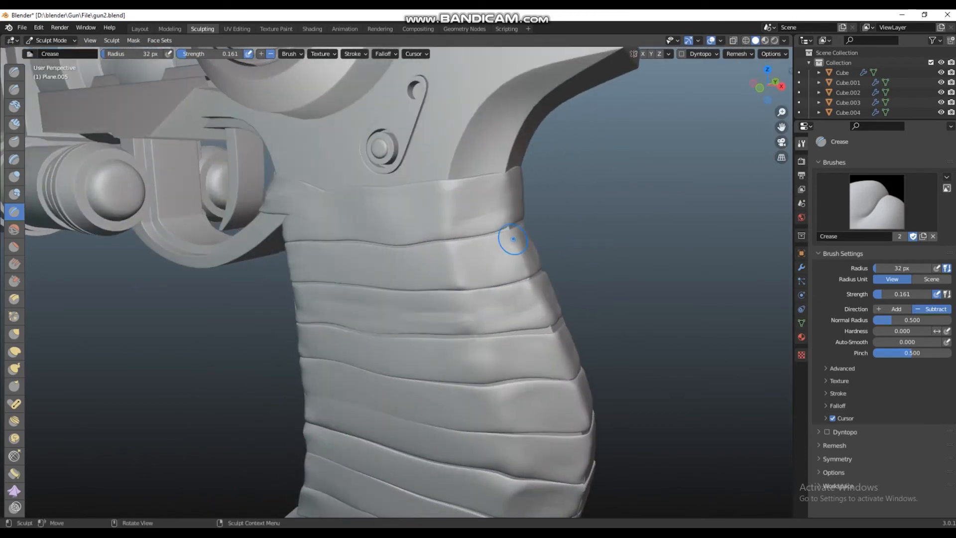
middle_click_drag(602, 228, 630, 218)
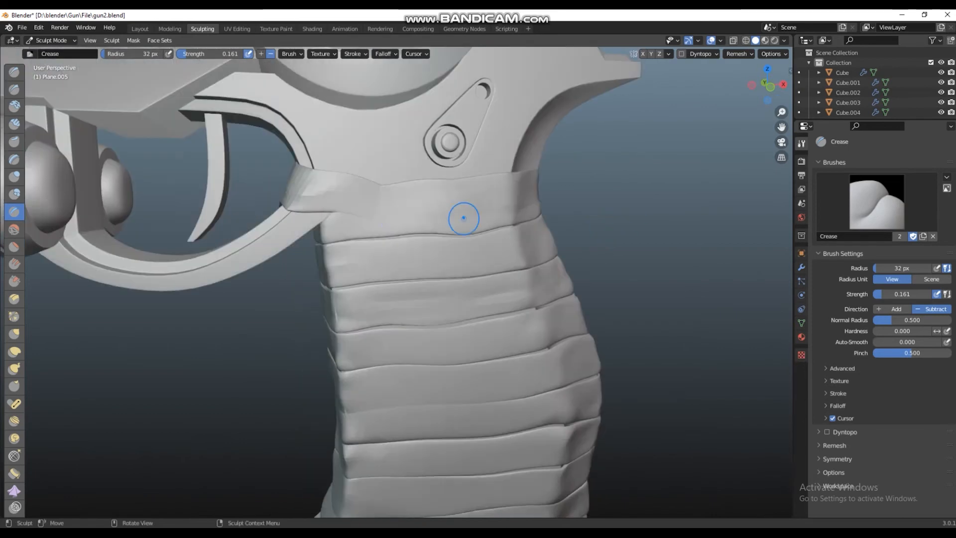
mouse_move(356, 228)
middle_mouse_down()
mouse_move(598, 215)
mouse_move(563, 219)
mouse_move(572, 237)
middle_mouse_up()
middle_click_drag(665, 219, 339, 209)
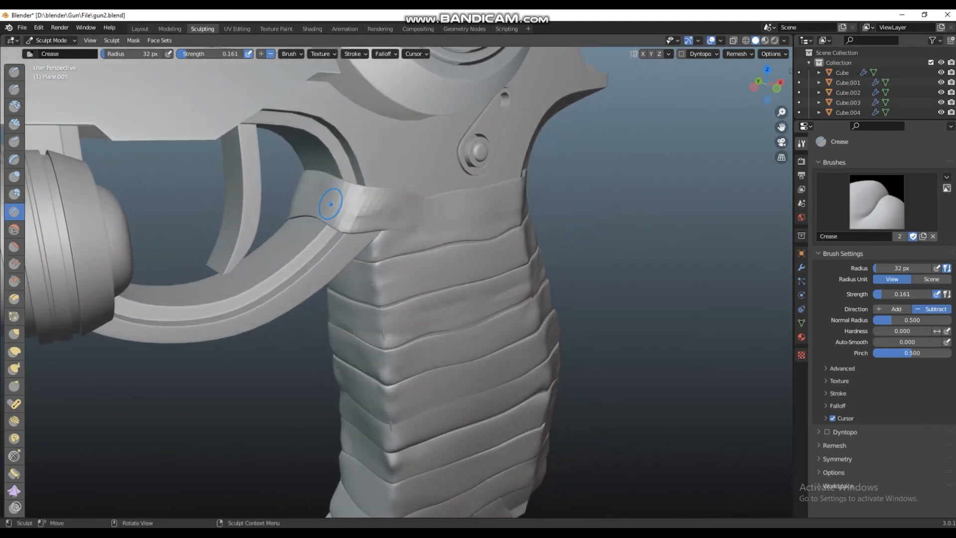
Add more faint creases to the top two bands near the trigger guard on both sides of the handle
middle_click_drag(622, 232, 403, 230)
middle_click_drag(548, 334, 496, 305)
scroll(418, 254, "up", 4)
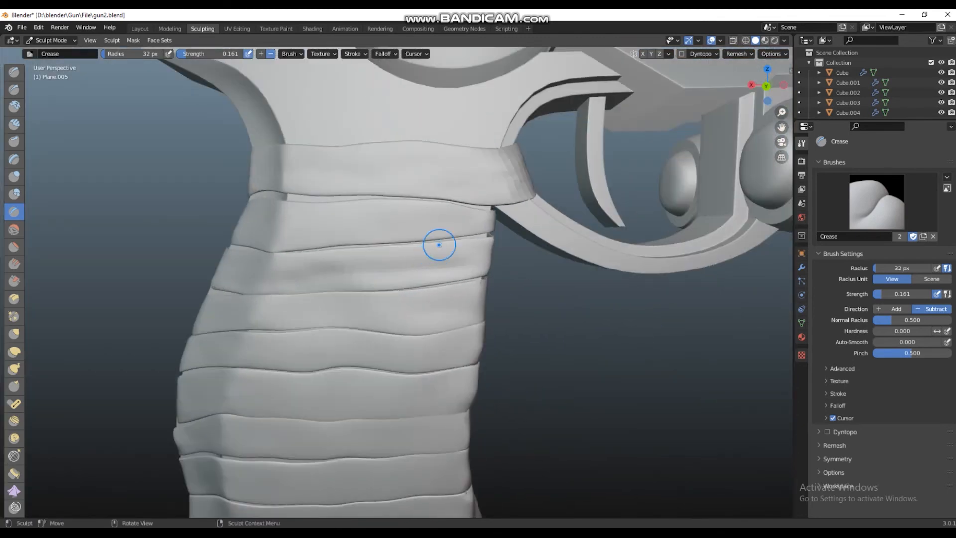
middle_click_drag(381, 222, 381, 222)
middle_click_drag(437, 231, 468, 215)
middle_click_drag(589, 272, 373, 187)
middle_click_drag(510, 194, 495, 224)
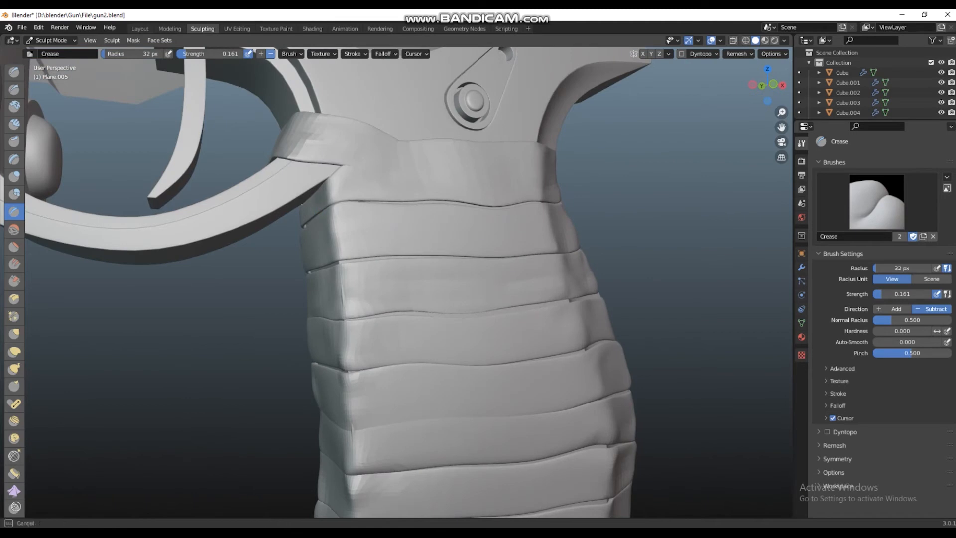
middle_click_drag(501, 272, 502, 281)
mouse_move(540, 229)
middle_mouse_down()
mouse_move(469, 277)
mouse_move(445, 265)
mouse_move(455, 265)
mouse_move(328, 281)
mouse_move(384, 266)
mouse_move(408, 284)
middle_mouse_up()
scroll(496, 268, "down", 2)
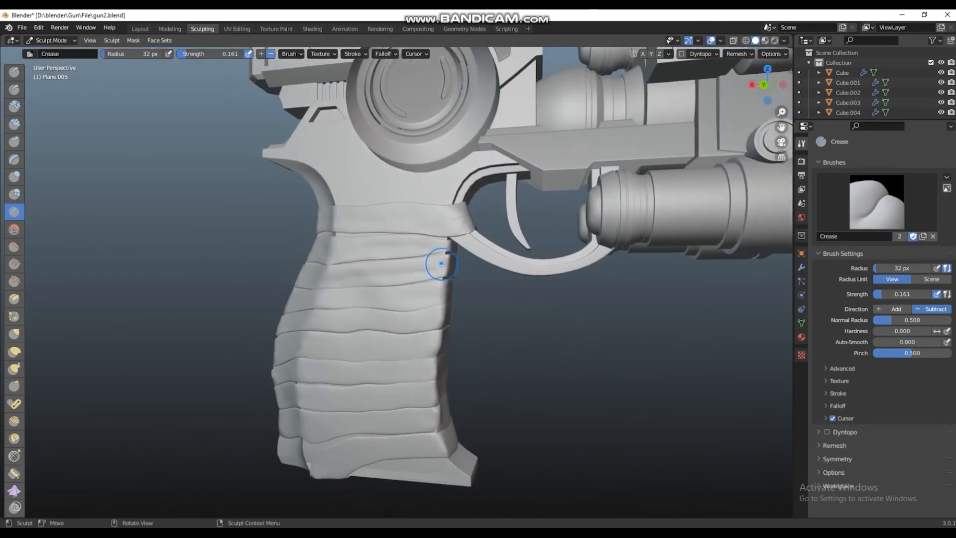
Carve a faint crease across the upper-middle bands from the handle's side face toward its rear
scroll(510, 310, "up", 2)
scroll(532, 352, "down", 1)
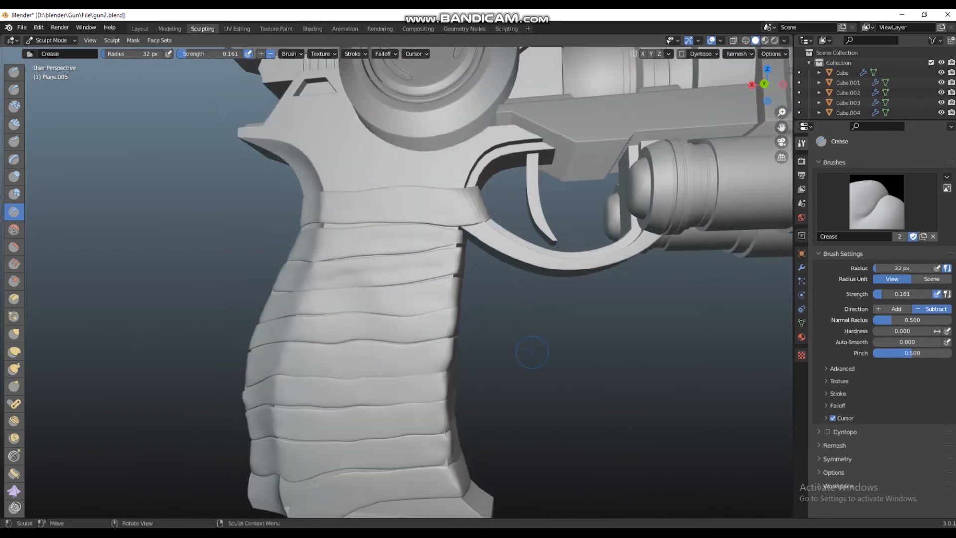
middle_click_drag(430, 296, 546, 332)
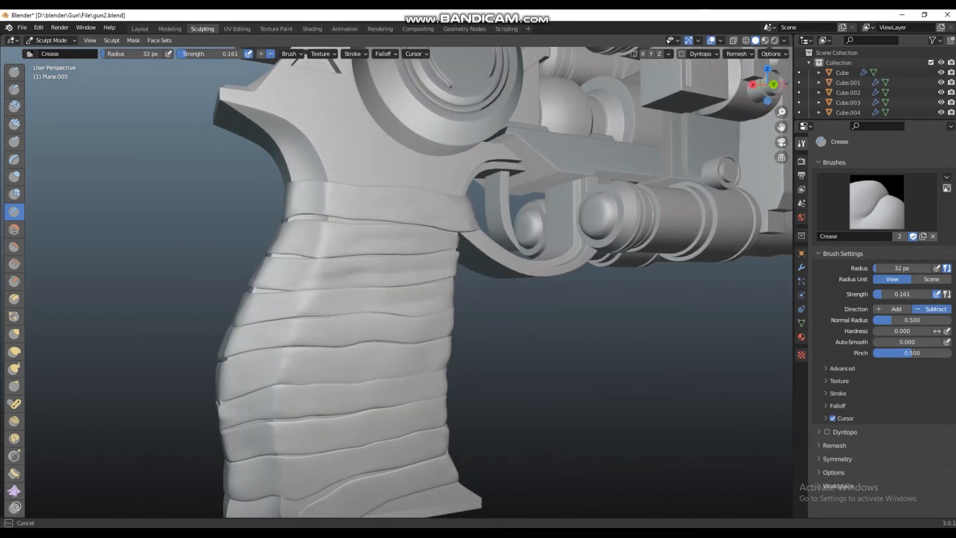
middle_click_drag(320, 319, 357, 318)
left_click_drag(357, 317, 287, 326)
middle_click_drag(291, 313, 309, 320)
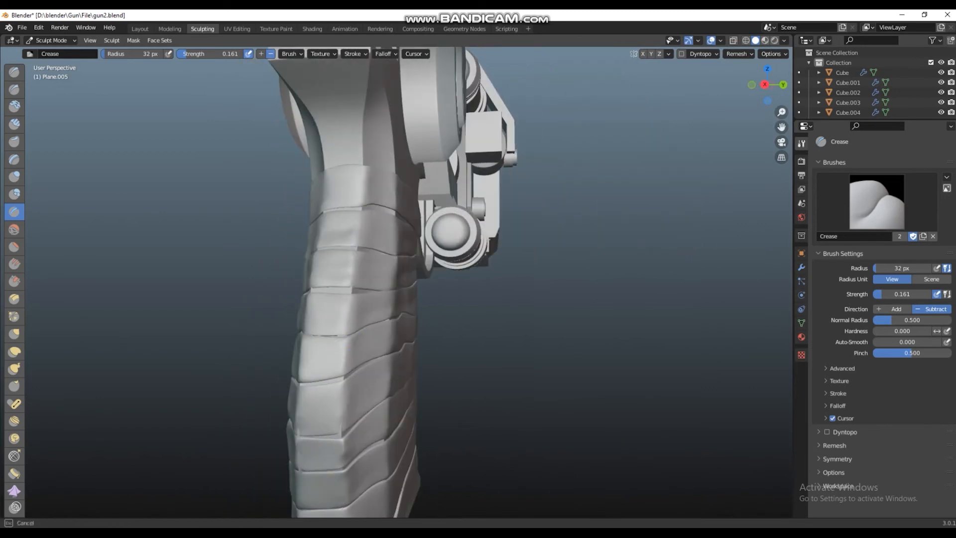
Continue the faint creases over the handle's opposite side and along its rear edge
middle_click_drag(500, 341, 578, 332)
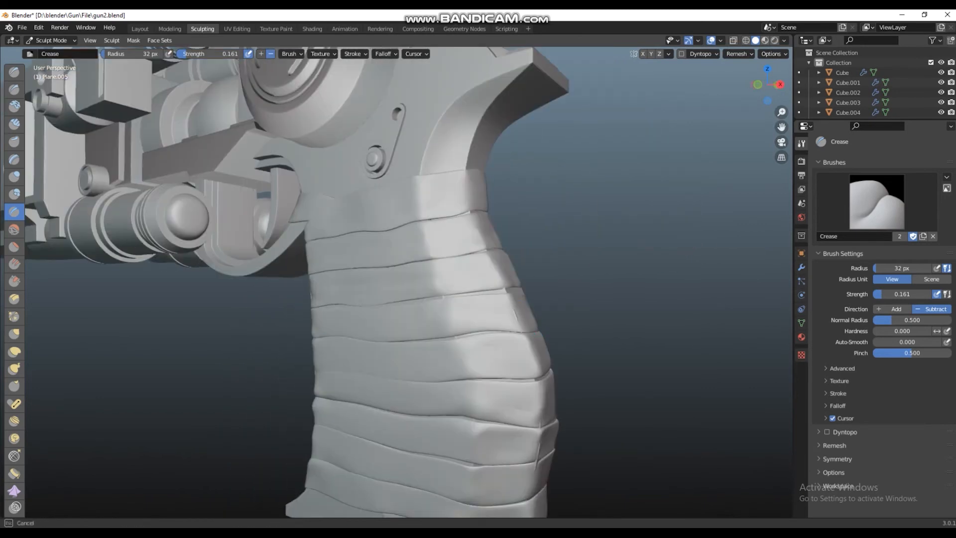
mouse_move(459, 313)
middle_mouse_down()
mouse_move(507, 327)
mouse_move(613, 320)
middle_mouse_up()
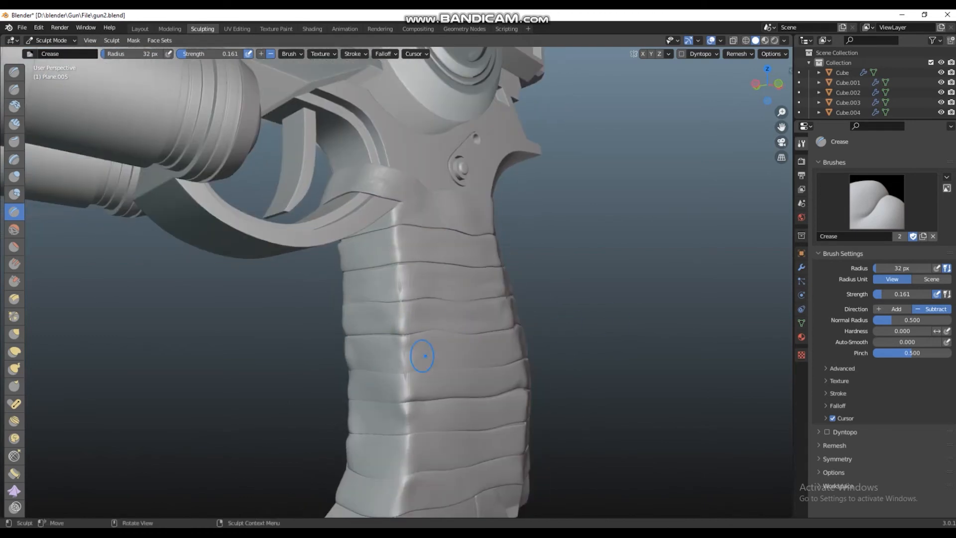
middle_click_drag(416, 352, 405, 367)
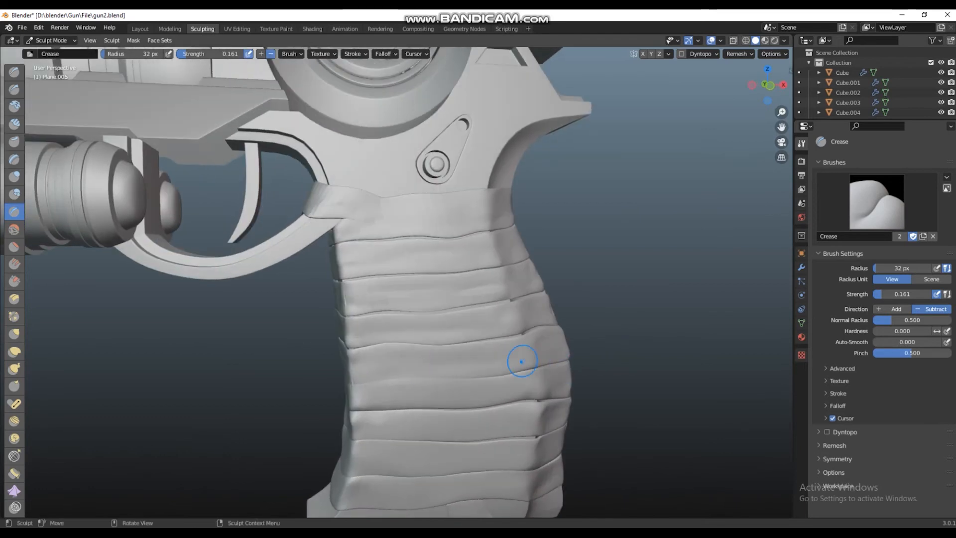
middle_click_drag(537, 346, 553, 344)
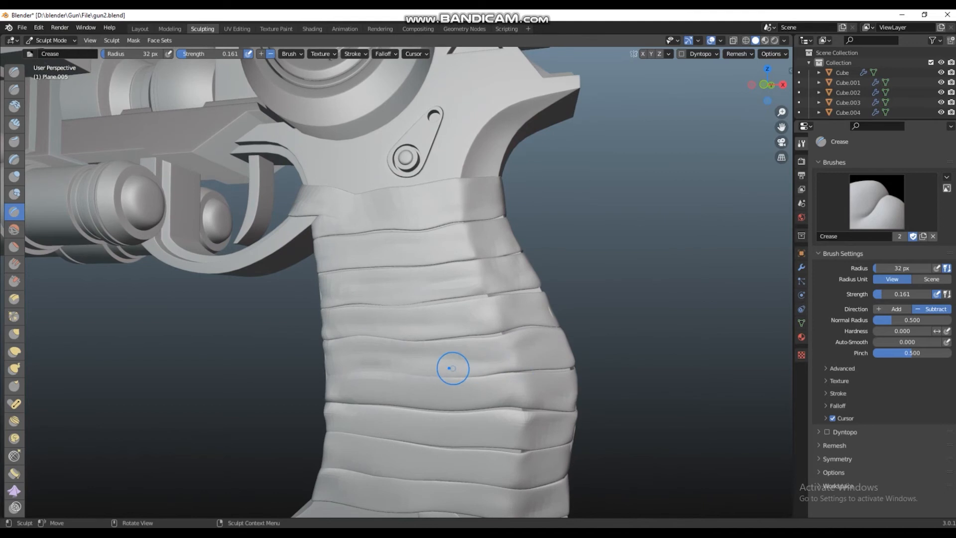
middle_click_drag(543, 345, 452, 367)
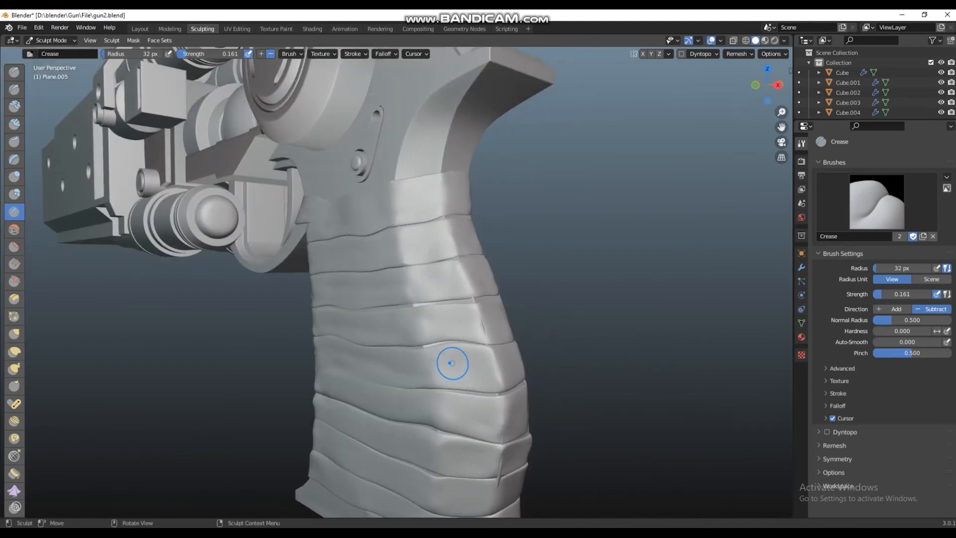
middle_click_drag(606, 375, 380, 376)
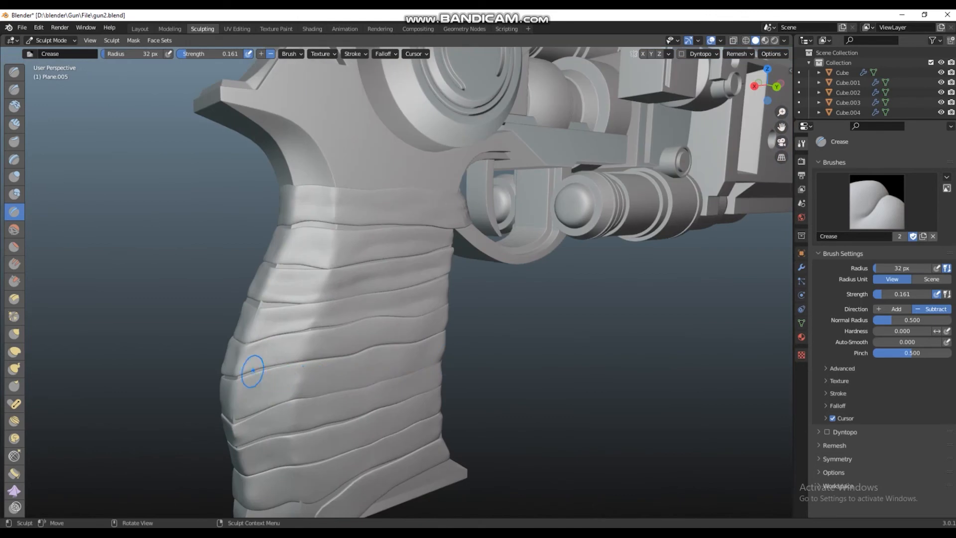
Add a short crease to the middle bands on the handle's first side, near the front edge
middle_click_drag(304, 351, 477, 336)
middle_click_drag(367, 328, 428, 330)
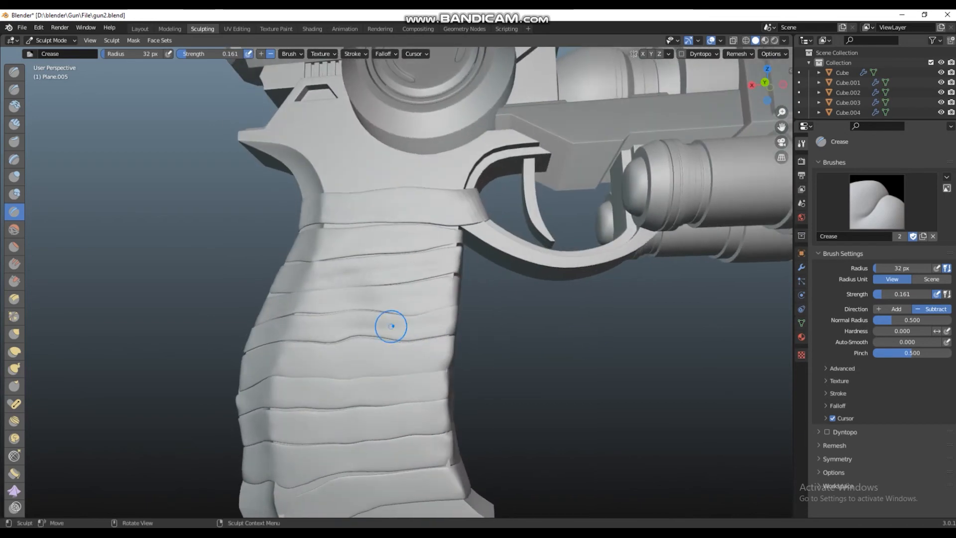
middle_click_drag(481, 347, 431, 321)
left_click_drag(430, 321, 413, 311)
scroll(413, 310, "up", 3)
middle_click_drag(432, 348, 492, 380)
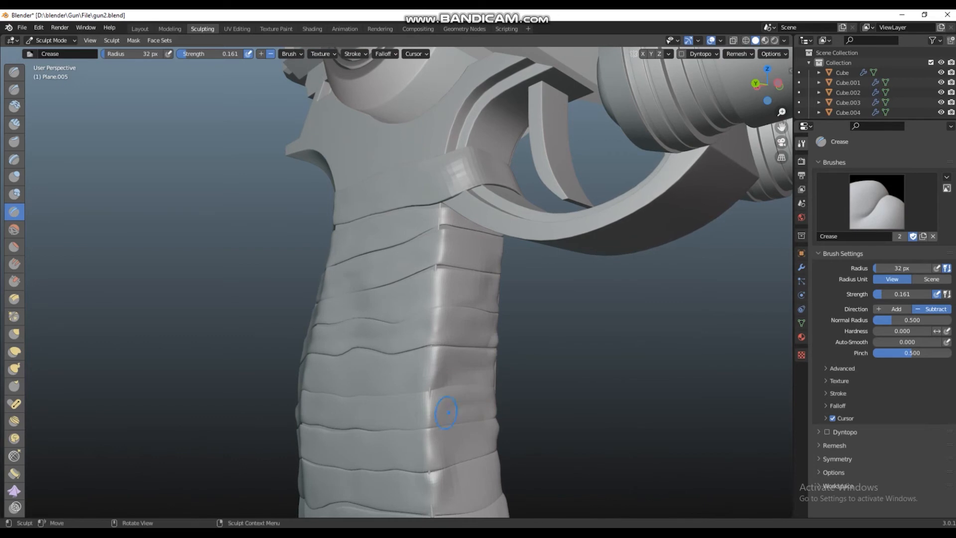
Crease the wrap's lower bands across the handle's front face and around its front edges
middle_click_drag(607, 441, 600, 344, "shift")
left_click_drag(470, 353, 448, 339)
middle_click_drag(448, 344, 449, 350)
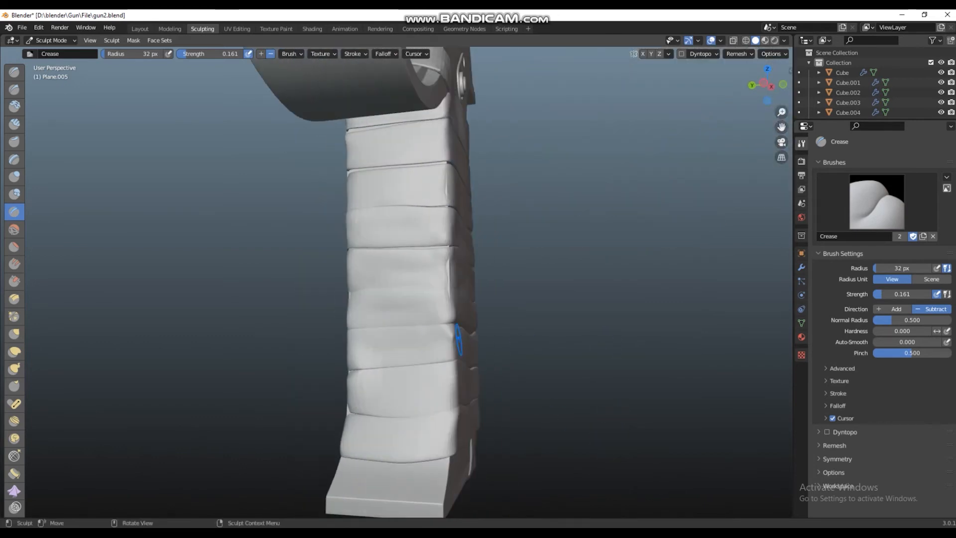
middle_click_drag(523, 401, 612, 395)
middle_click_drag(466, 395, 466, 395)
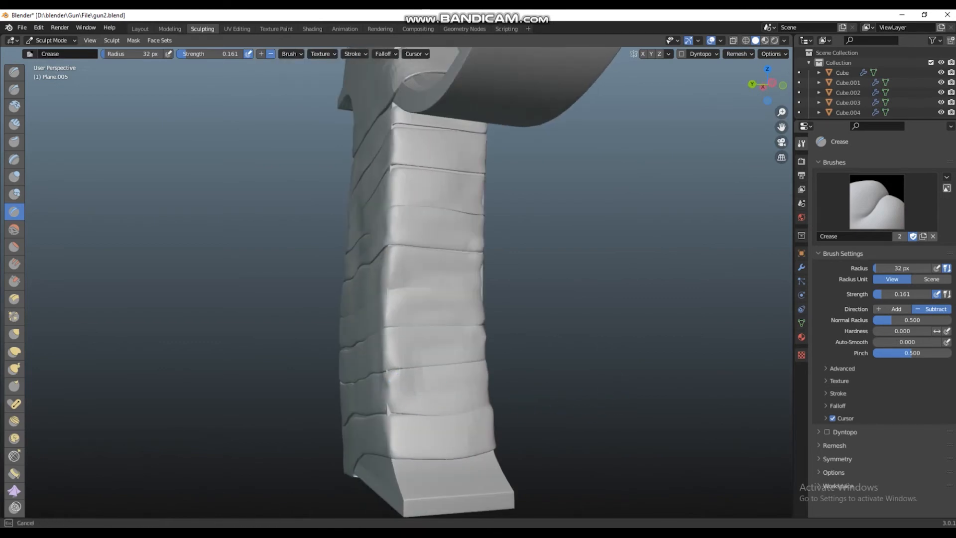
mouse_move(541, 400)
middle_mouse_down()
mouse_move(466, 441)
mouse_move(474, 439)
middle_mouse_up()
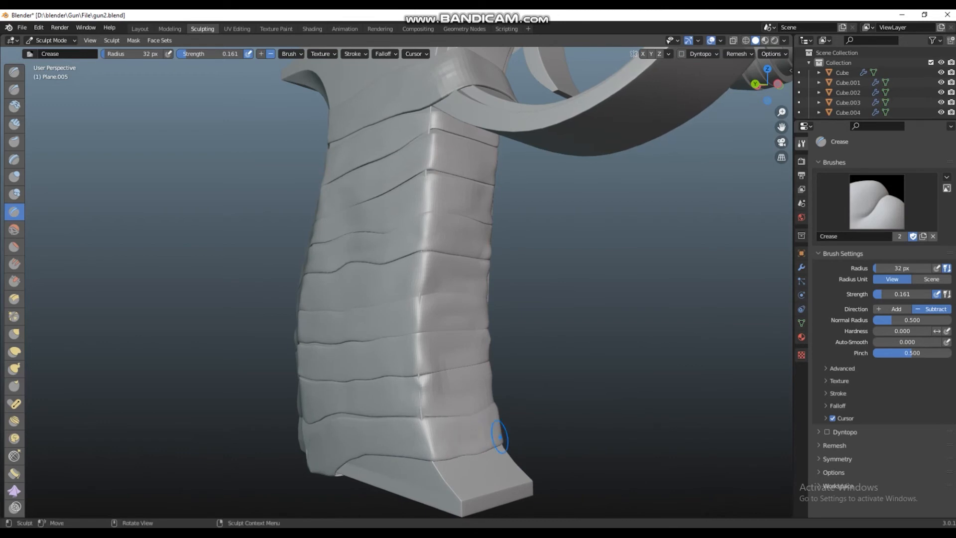
Carve creases into the two lowest bands on the opposite side, above the strip's loose end
scroll(518, 432, "down", 2)
mouse_move(518, 432)
middle_mouse_down()
mouse_move(395, 393)
mouse_move(417, 384)
mouse_move(398, 374)
mouse_move(431, 369)
middle_mouse_up()
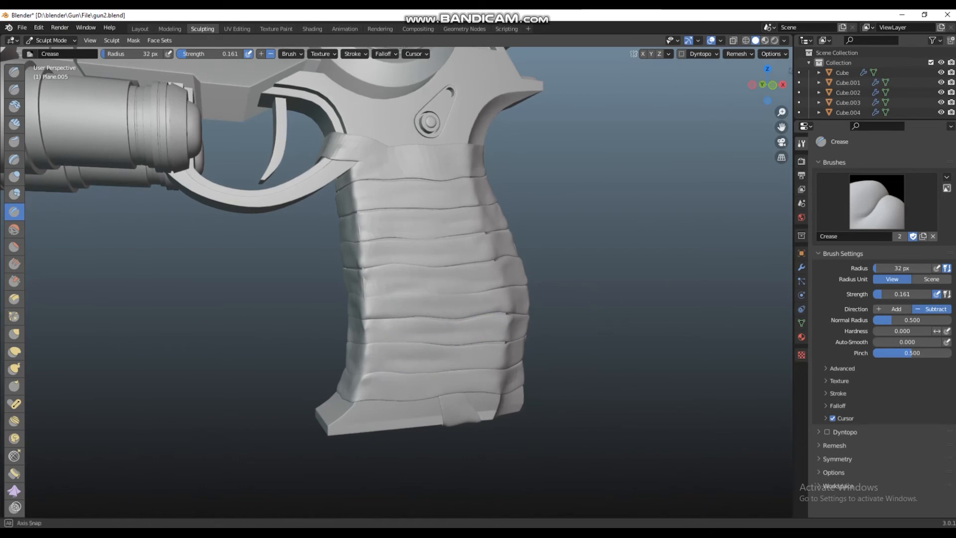
middle_click_drag(610, 317, 582, 317)
left_click_drag(456, 363, 488, 354)
left_click_drag(488, 392, 427, 393)
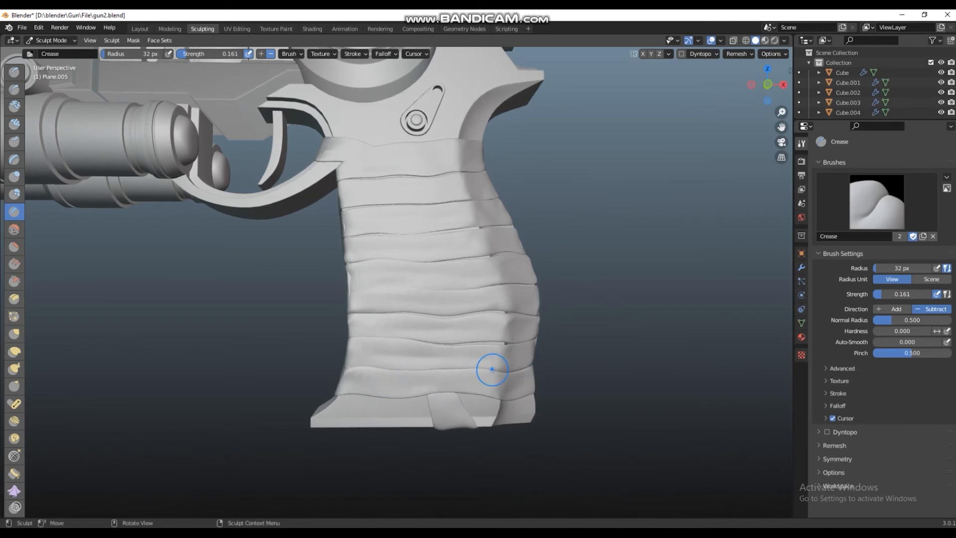
middle_click_drag(500, 364, 448, 401)
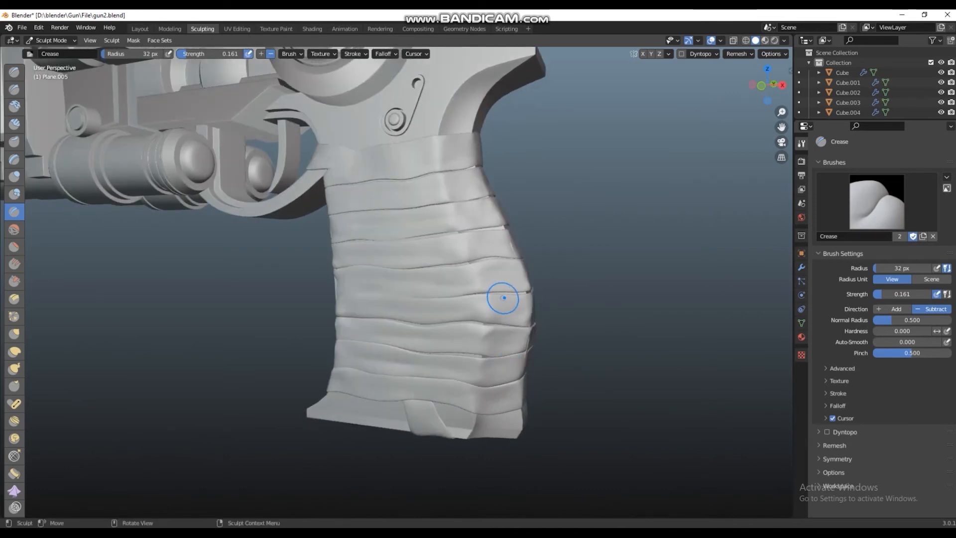
Crease the strip's lower rear corner and the section that folds under the base of the handle
middle_click_drag(433, 376, 457, 411)
left_click_drag(457, 411, 498, 416)
middle_click_drag(561, 401, 458, 443)
mouse_move(525, 418)
middle_mouse_down()
mouse_move(675, 397)
mouse_move(646, 342)
middle_mouse_up()
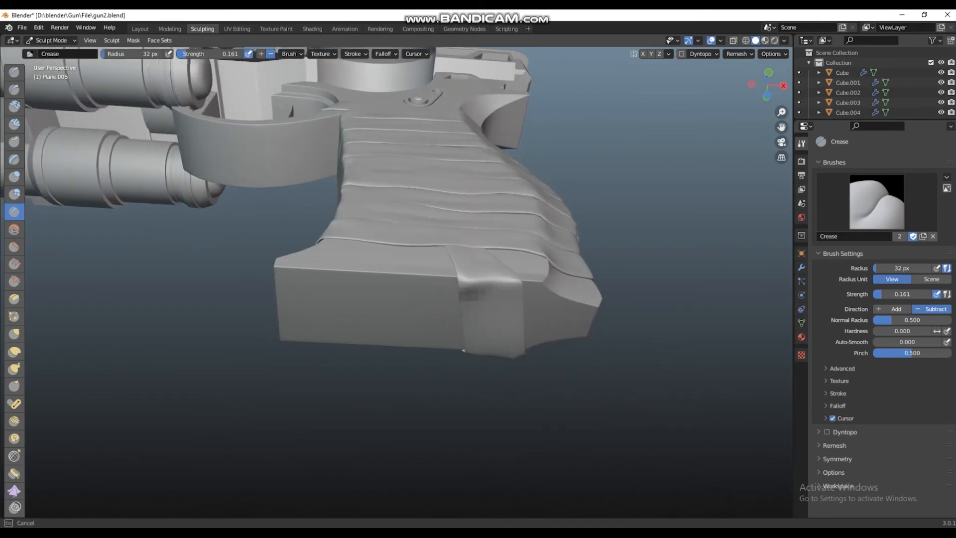
left_click_drag(465, 290, 517, 301)
middle_click_drag(574, 377, 707, 419)
left_click_drag(444, 441, 466, 441)
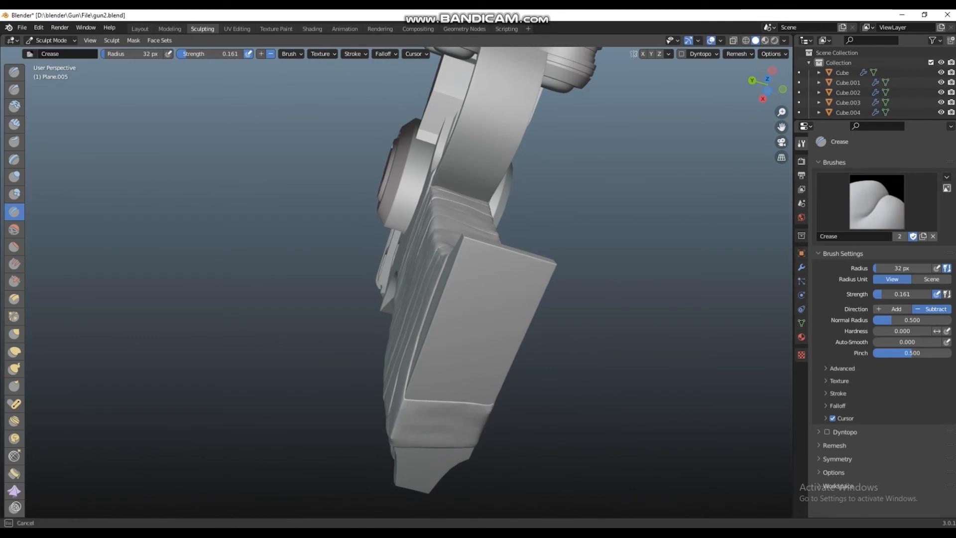
Extend the creases along the lowest band on the handle's first side toward the front of the base
middle_click_drag(466, 441, 528, 423)
middle_click_drag(348, 438, 304, 406)
middle_click_drag(348, 371, 367, 393)
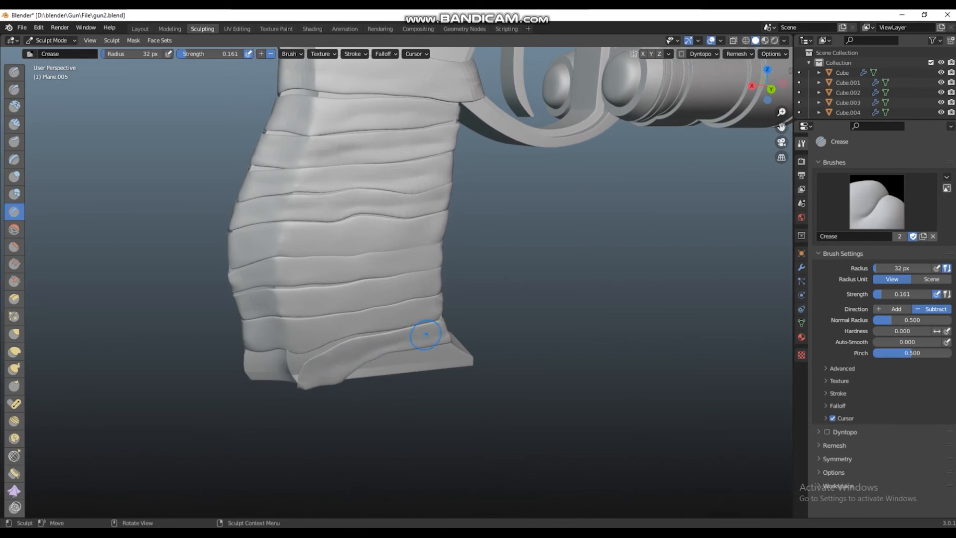
left_click_drag(403, 369, 465, 363)
middle_click_drag(535, 363, 578, 355)
scroll(595, 357, "down", 2)
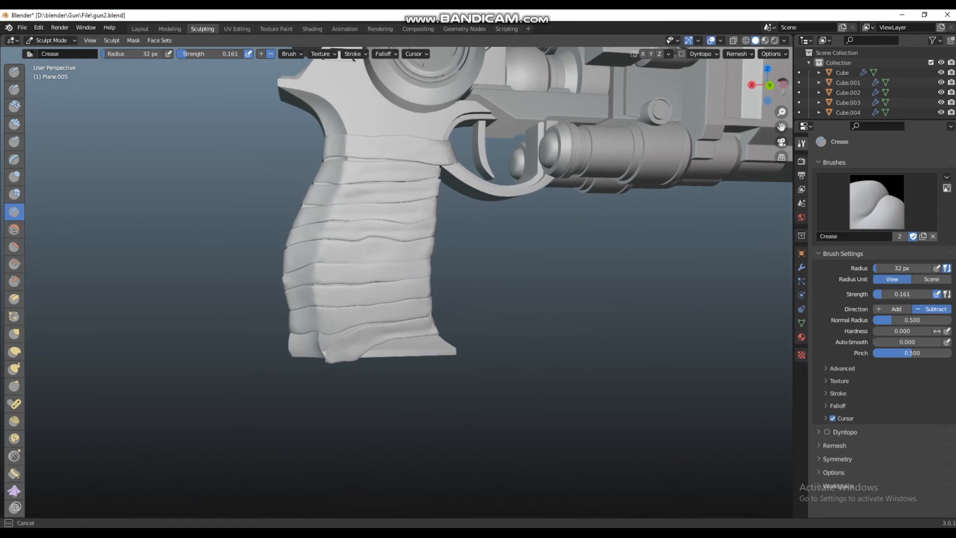
Inspect the sculpted wrap from the side, rear and base of the handle
middle_click_drag(473, 261, 500, 342)
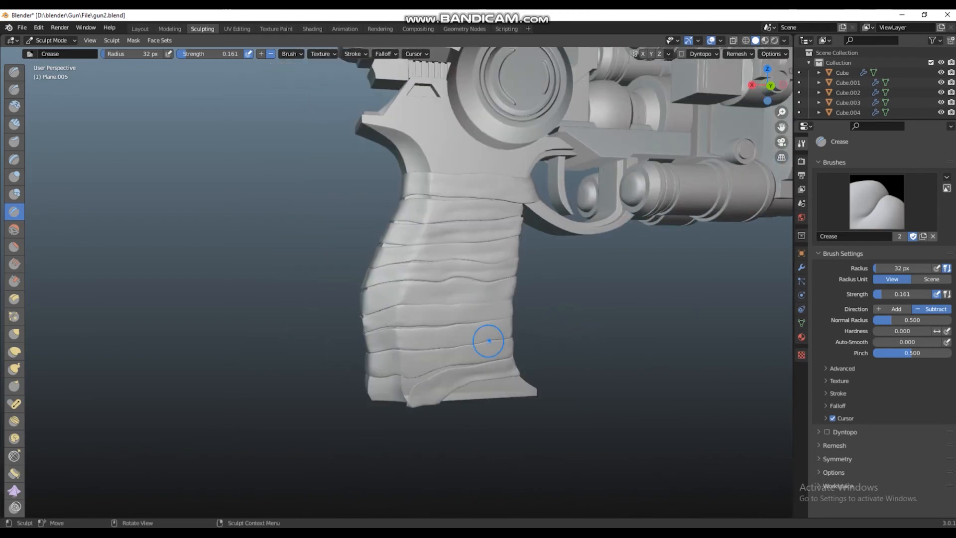
middle_click_drag(437, 326, 577, 348)
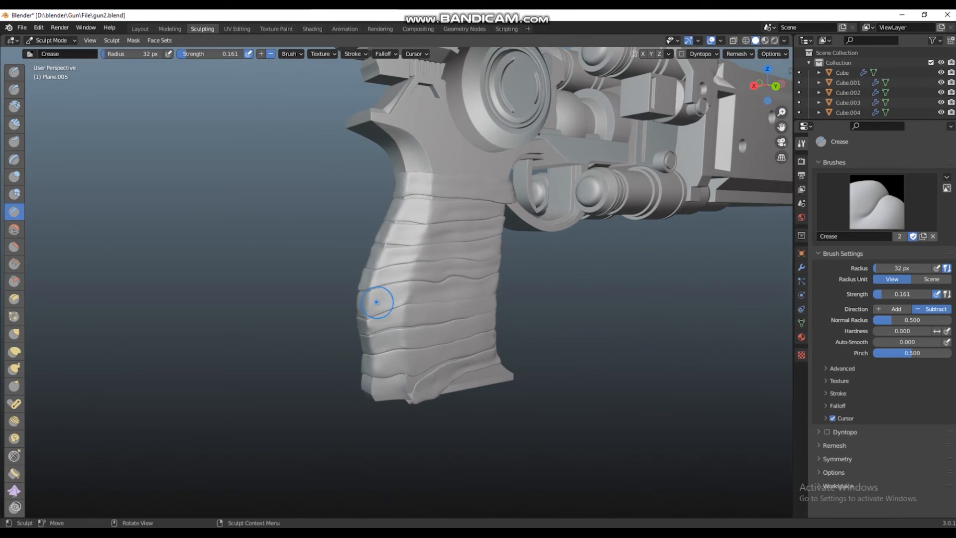
middle_click_drag(324, 335, 374, 333)
scroll(374, 333, "up", 2)
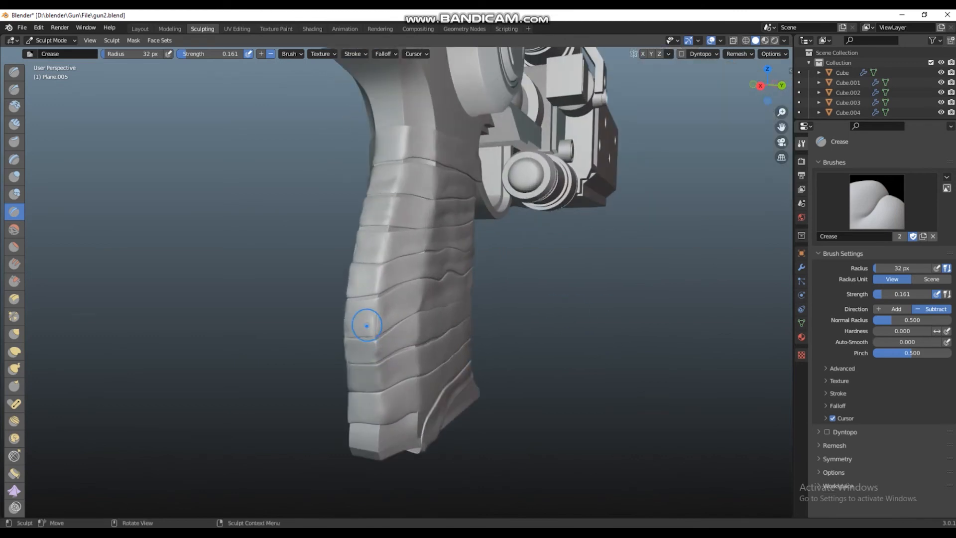
middle_click_drag(538, 364, 394, 406)
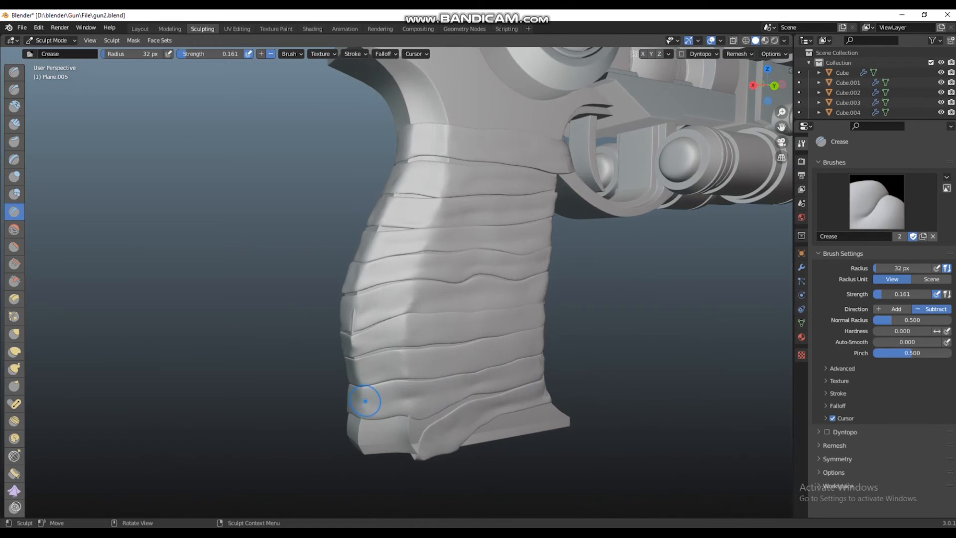
mouse_move(488, 357)
middle_mouse_down()
mouse_move(607, 361)
mouse_move(329, 391)
middle_mouse_up()
scroll(392, 376, "up", 2)
scroll(391, 390, "down", 1)
middle_click_drag(461, 388, 557, 393)
scroll(480, 408, "down", 1)
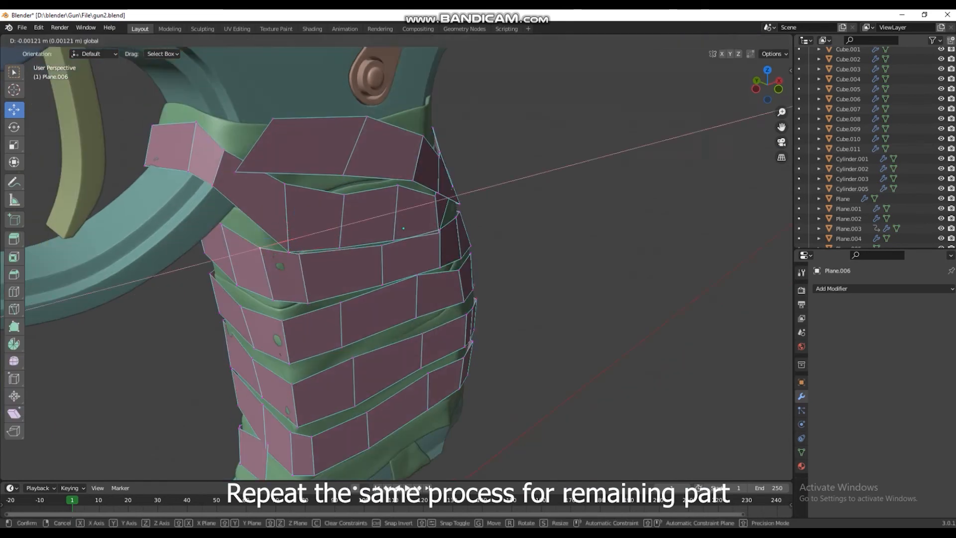
Move vertices of the second wrap strip to fit it around the handle's front edge below the trigger guard
left_click(289, 363)
left_click_drag(323, 349, 317, 351)
middle_click_drag(317, 351, 281, 348)
scroll(282, 349, "down", 4)
middle_click_drag(264, 276, 306, 371, "shift")
scroll(286, 274, "up", 4)
left_click(287, 274)
middle_click_drag(286, 272, 323, 281)
left_click_drag(355, 279, 344, 266)
middle_click_drag(286, 272, 264, 269)
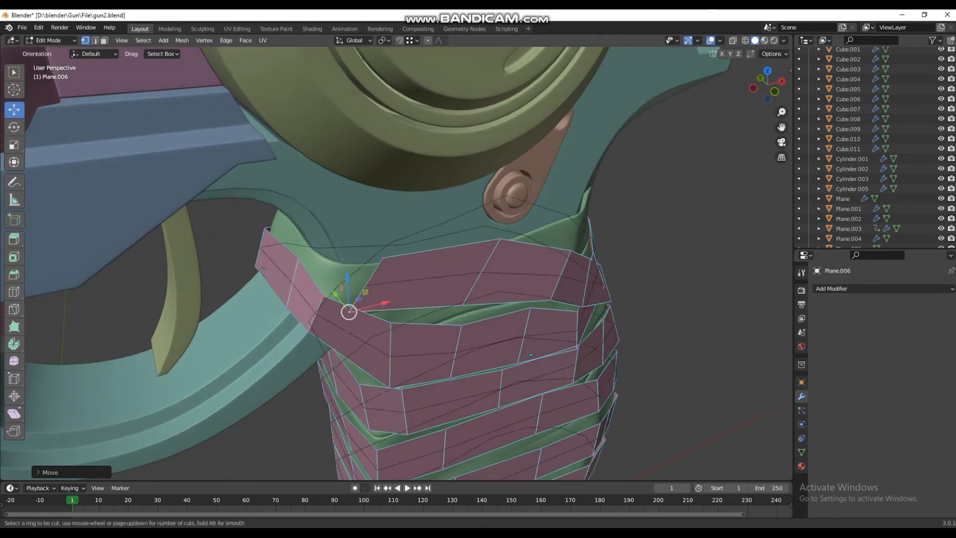
Reposition the second strip's vertices where its top bands meet beside the trigger guard
left_click(359, 310)
middle_click_drag(359, 310, 332, 315)
left_click_drag(266, 318, 284, 317)
middle_click_drag(284, 317, 309, 312)
middle_click_drag(309, 234, 310, 214)
left_click_drag(309, 182, 309, 196)
middle_click_drag(311, 273, 280, 299)
Adjust the covered vertices at the trigger-guard corner using wireframe view, and cut an edge loop into the top band
key("shift+z")
left_click(275, 258)
key("shift+z")
left_click_drag(317, 255, 304, 239)
middle_click_drag(304, 238, 299, 259)
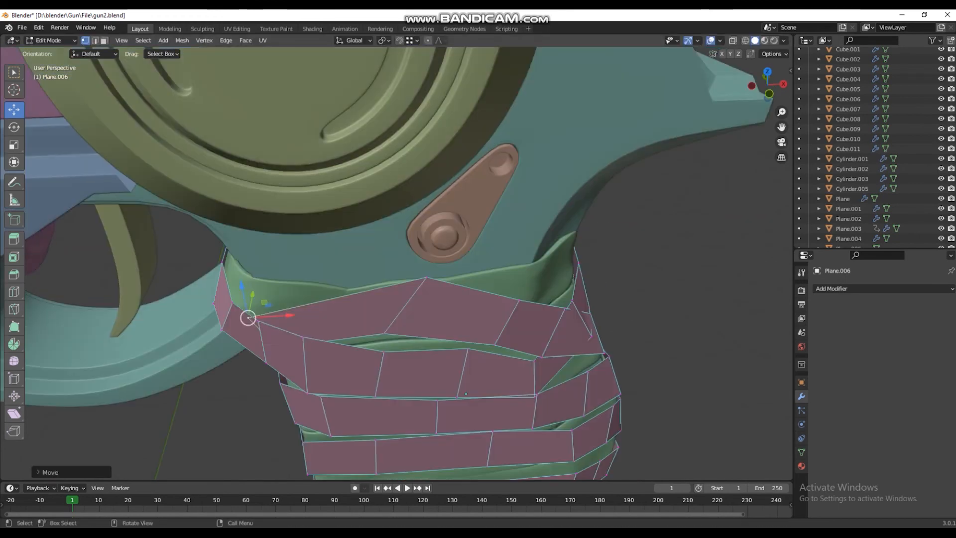
left_click_drag(250, 288, 252, 301)
middle_click_drag(252, 301, 252, 275)
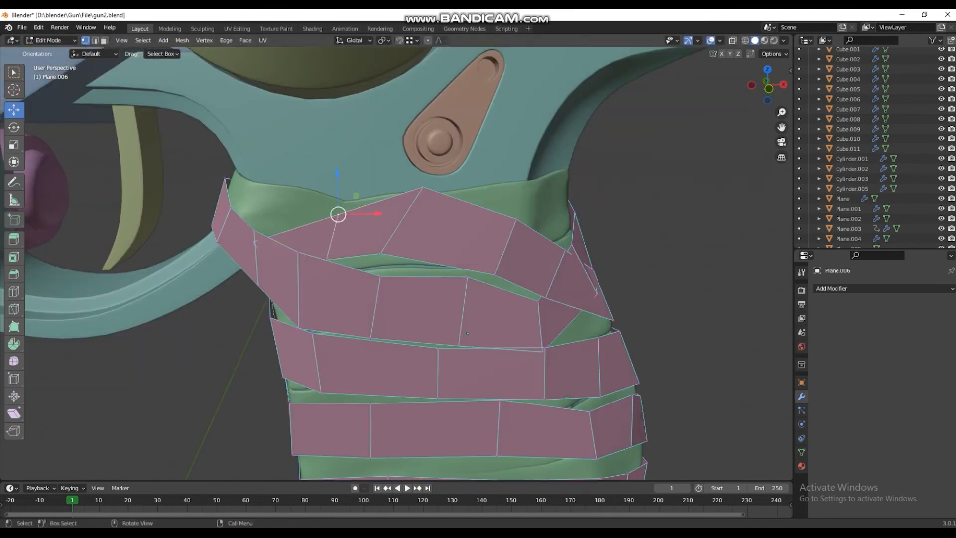
Shift the top band's vertices along the handle's side to follow the sculpted wrap underneath
left_click_drag(445, 187, 444, 186)
scroll(439, 172, "down", 3)
middle_click_drag(438, 172, 476, 180)
scroll(448, 175, "up", 4)
left_click(351, 301)
left_click_drag(332, 282, 334, 284)
middle_click_drag(335, 284, 324, 261)
Nudge the upper band vertices around the handle toward the rear and save the file
left_click(241, 262)
scroll(275, 267, "down", 1)
left_click_drag(387, 224, 386, 226)
middle_click_drag(386, 226, 334, 231)
left_click_drag(145, 225, 158, 221)
left_click(140, 233)
middle_click_drag(139, 233, 408, 244)
key("ctrl+s")
Move the vertices of the top two bands near the handle's rear edge closer to the underlying wrap
scroll(199, 234, "down", 4)
scroll(424, 234, "up", 3)
middle_click_drag(199, 269, 267, 251)
left_click(267, 254)
key("g")
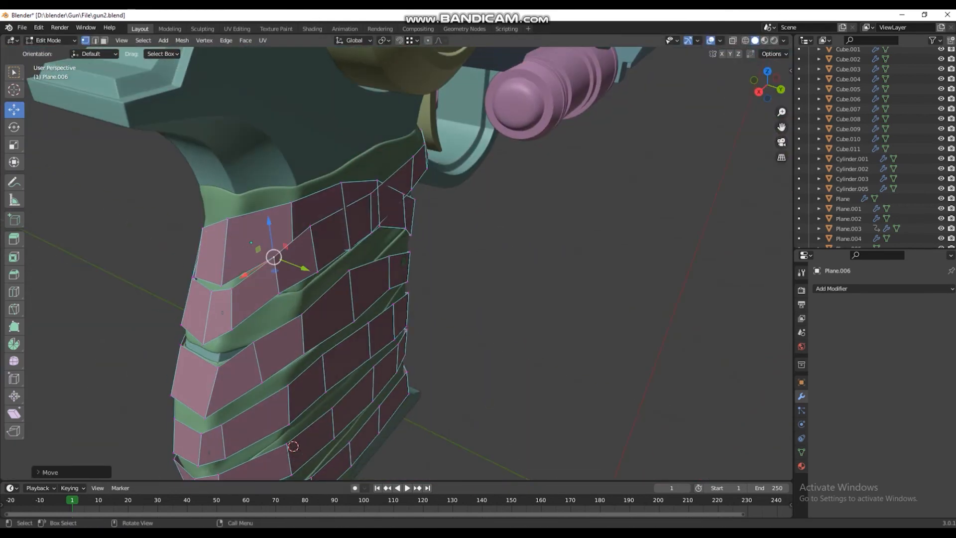
left_click_drag(348, 250, 349, 250)
middle_click_drag(349, 250, 354, 236)
left_click(318, 256)
left_click_drag(349, 262, 354, 263)
mouse_move(423, 299)
middle_mouse_down()
mouse_move(386, 289)
mouse_move(429, 290)
middle_mouse_up()
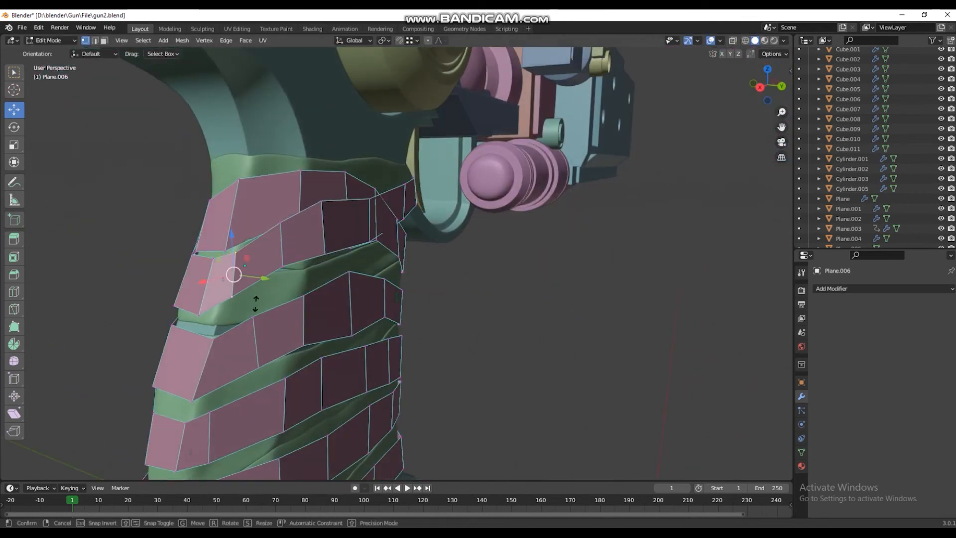
Reposition the second band's corner vertices and those of the bands below it at the handle's rear
key("g")
key("g")
left_click(249, 274)
middle_click_drag(249, 274, 263, 295)
left_click_drag(277, 379, 279, 379)
middle_click_drag(279, 380, 378, 373)
left_click_drag(311, 386, 299, 385)
middle_click_drag(299, 386, 349, 383)
Finish adjusting the strip's rear vertices, return to Object Mode and save the file
left_click_drag(389, 380, 384, 381)
middle_click_drag(384, 381, 468, 389)
left_click(470, 389)
left_click_drag(504, 401, 510, 403)
left_click_drag(432, 333, 432, 333)
scroll(468, 309, "down", 4)
middle_click_drag(432, 333, 498, 308)
key("Tab")
key("ctrl+s")
Set the second strip's origin and add a Solidify modifier to it
key("alt+a")
scroll(468, 309, "up", 3)
middle_click_drag(568, 316, 532, 337)
left_click(487, 325)
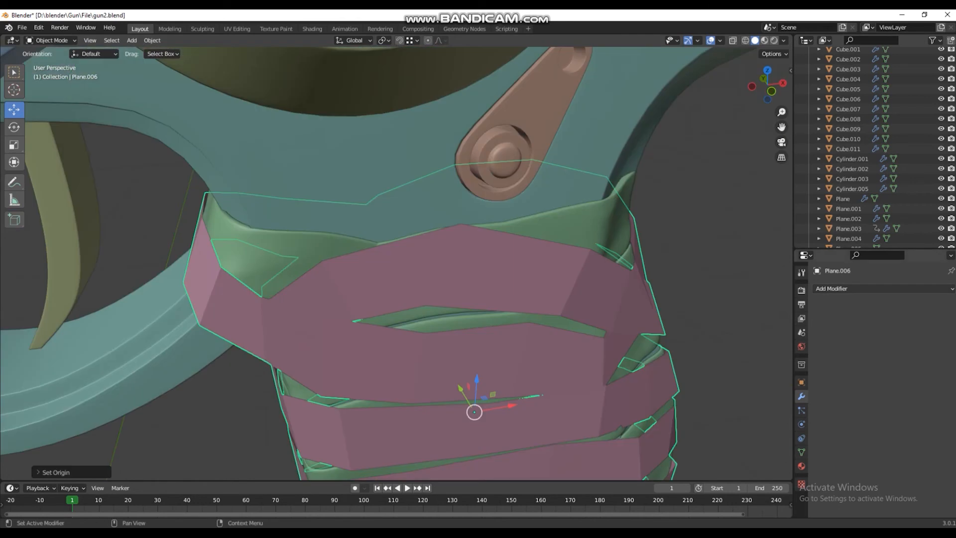
left_click(883, 288)
left_click(767, 458)
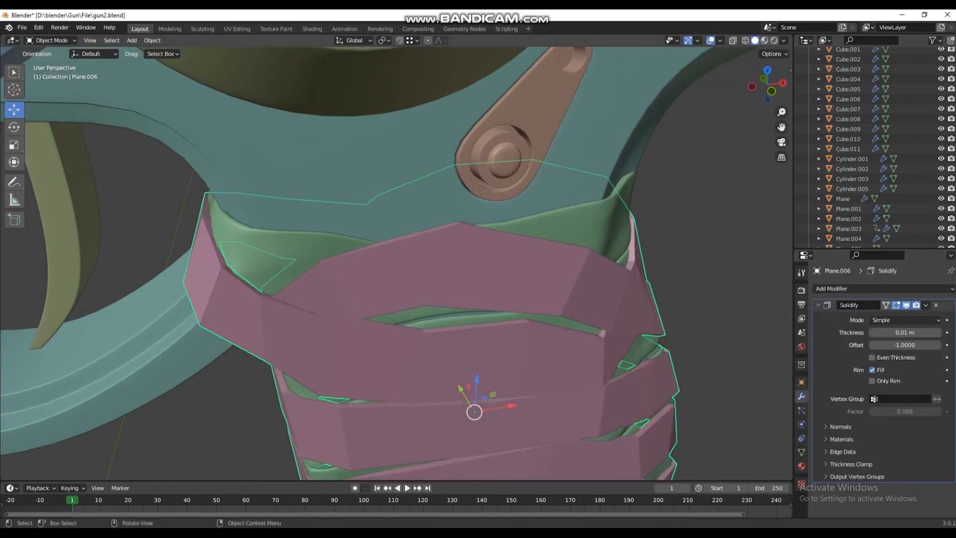
Return to Edit Mode and reposition the strip's vertices where gaps show between the bands
middle_click_drag(396, 264, 328, 279)
scroll(410, 255, "down", 1)
key("Tab")
left_click_drag(365, 352, 421, 416)
middle_click_drag(421, 415, 553, 319)
left_click_drag(553, 319, 548, 299)
middle_click_drag(548, 299, 491, 259)
scroll(478, 264, "down", 1)
scroll(478, 264, "down", 2)
Add edge loops to the middle bands and adjust their vertices, toggling wireframe view to reach covered ones
key("shift+z")
left_click(489, 269)
key("shift+z")
left_click_drag(490, 230, 489, 247)
left_click(536, 281)
left_click_drag(536, 280, 529, 273)
middle_click_drag(529, 274, 398, 269)
scroll(398, 269, "down", 2)
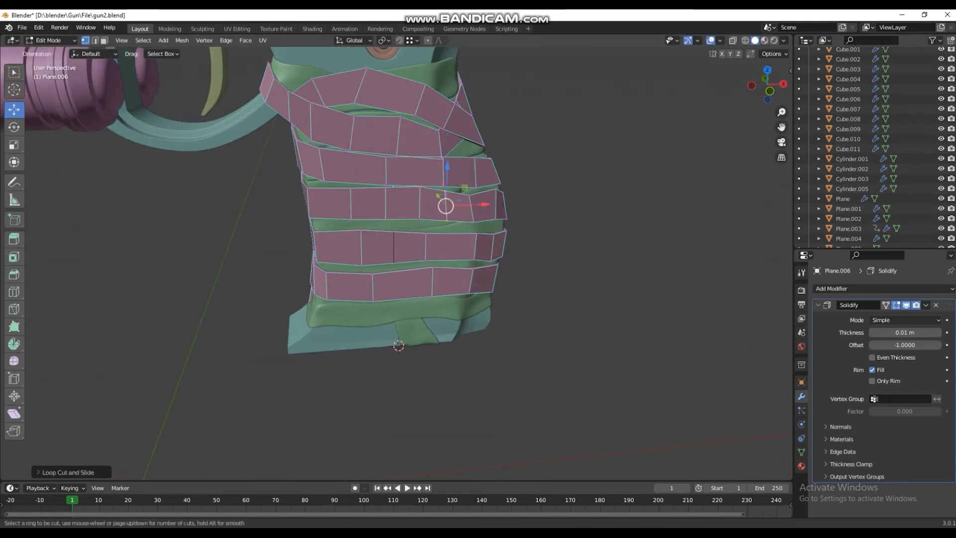
Slide the vertical edges of the two lowest bands sideways to even out their spacing
key("shift+v")
left_click(393, 288)
key("shift+z")
left_click_drag(394, 261, 421, 309)
key("shift+z")
key("shift+v")
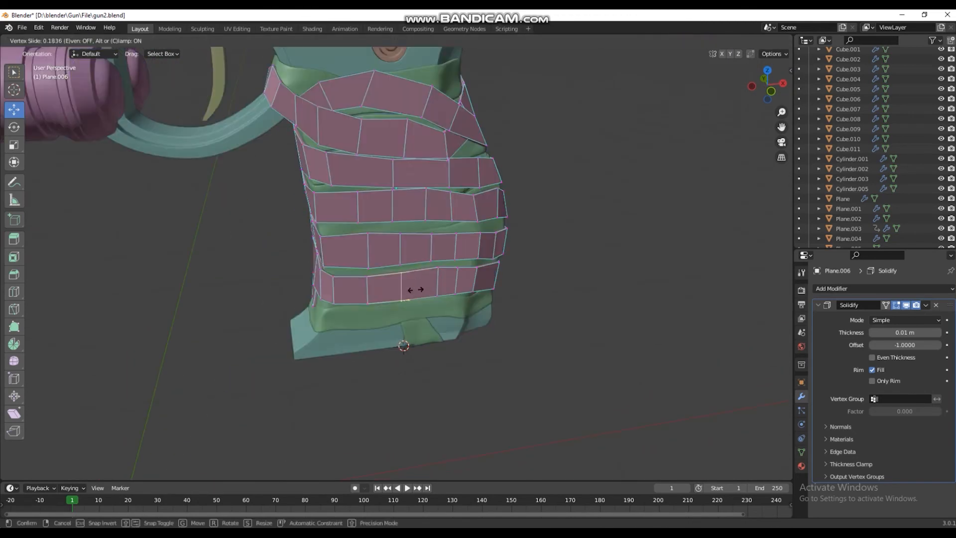
left_click(417, 288)
Add an edge loop to the upper middle bands and slide a vertical edge in the third band from the bottom
middle_click_drag(379, 298, 339, 294)
middle_click_drag(339, 362, 333, 327, "ctrl")
key("ctrl+r")
left_click(385, 217)
mouse_move(384, 217)
middle_mouse_down()
mouse_move(438, 217)
mouse_move(385, 224)
middle_mouse_up()
key("shift+z")
left_click_drag(371, 237, 397, 294)
key("shift+z")
key("shift+v")
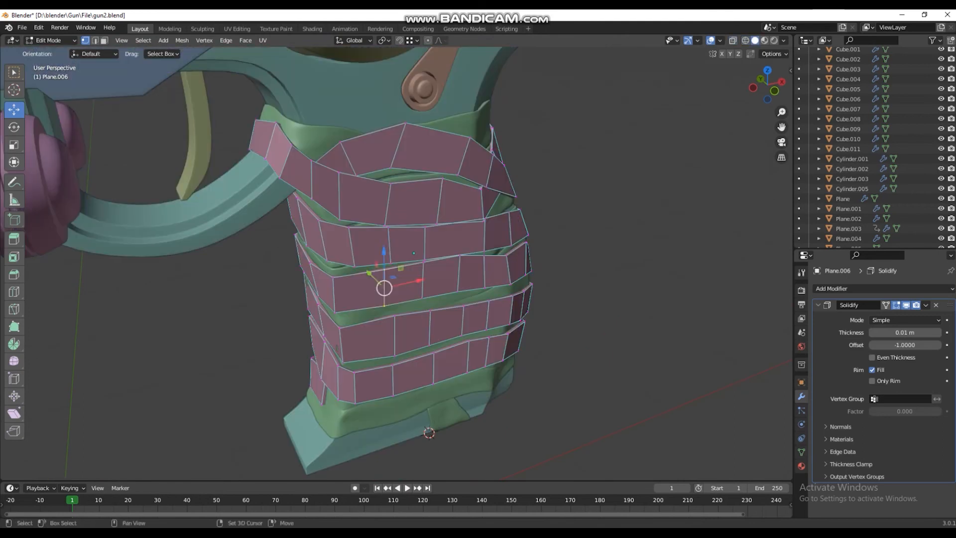
left_click(393, 282)
Add an edge loop to the upper bands, then move and slide its neighbouring edges to spread them evenly
key("ctrl+r")
left_click(399, 209)
middle_click_drag(381, 224, 409, 180)
key("shift+z")
left_click_drag(386, 154, 418, 195)
key("shift+z")
key("g")
left_click(423, 180)
left_click_drag(425, 235, 449, 254)
key("shift+v")
left_click(457, 209)
Select the covered vertical edge in wireframe view, slide it along its band and save the file
left_click_drag(384, 119, 410, 150)
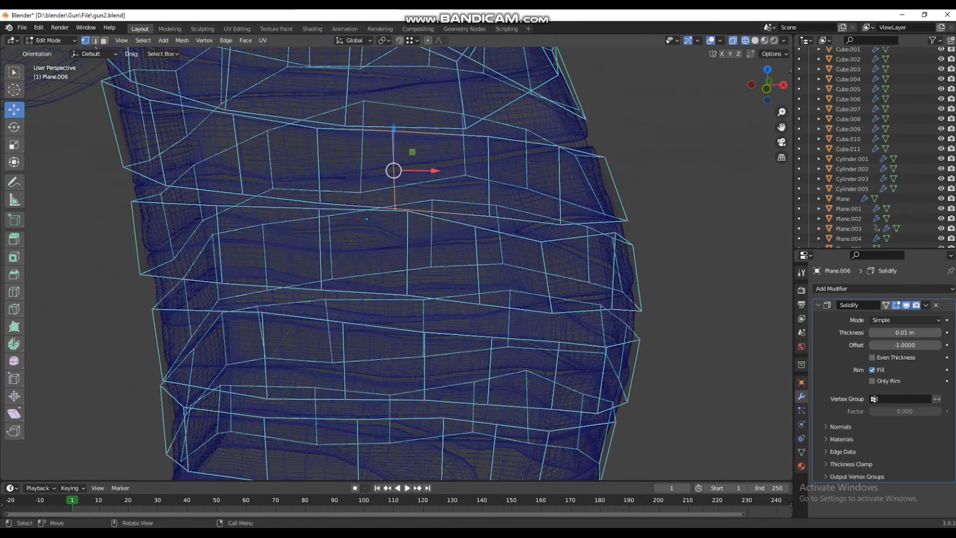
key("shift+v")
left_click(418, 176)
key("shift+z")
key("ctrl+s")
Add another edge loop to an upper band and slide the vertical edge beside it
middle_click_drag(418, 177, 304, 182)
key("ctrl+r")
left_click(324, 144)
middle_click_drag(324, 145, 304, 149)
key("shift+z")
middle_click_drag(418, 189, 398, 184)
left_click_drag(433, 210, 399, 120)
key("shift+v")
left_click(398, 150)
Slide the remaining unevenly spaced vertical edges along their bands, selecting them in wireframe view, and save the file
key("shift+z")
key("shift+z")
left_click_drag(475, 209, 438, 125)
key("shift+v")
left_click(443, 159)
key("shift+z")
key("shift+z")
middle_click_drag(438, 165, 413, 169)
left_click_drag(359, 214, 314, 132)
key("shift+z")
key("shift+v")
left_click(341, 169)
left_click_drag(351, 184, 355, 188)
mouse_move(379, 209)
middle_mouse_down()
mouse_move(423, 194)
mouse_move(386, 209)
middle_mouse_up()
scroll(397, 263, "down", 4)
key("ctrl+s")
Slide the middle vertical edge of the third band from the bottom on the handle's opposite side
key("shift+z")
scroll(397, 264, "up", 4)
left_click_drag(384, 209, 358, 264)
key("shift+z")
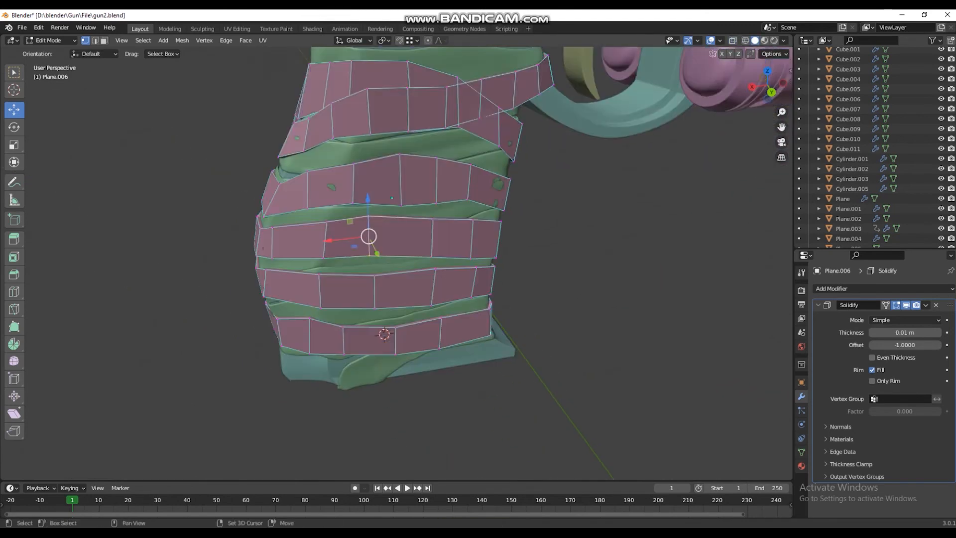
key("shift+v")
left_click(377, 241)
middle_click_drag(377, 241, 439, 241)
Add an unshifted edge loop near the handle's rear and slide a vertical edge of an upper band
left_click(310, 262)
right_click(310, 262)
key("shift+z")
middle_click_drag(310, 262, 290, 269)
key("shift+z")
left_click(329, 232, "shift")
key("shift+v")
left_click(336, 231)
mouse_move(337, 231)
middle_mouse_down()
mouse_move(282, 236)
mouse_move(406, 241)
middle_mouse_up()
Slide the vertical edge near the front end of the second-lowest band to balance its faces
key("ctrl+r")
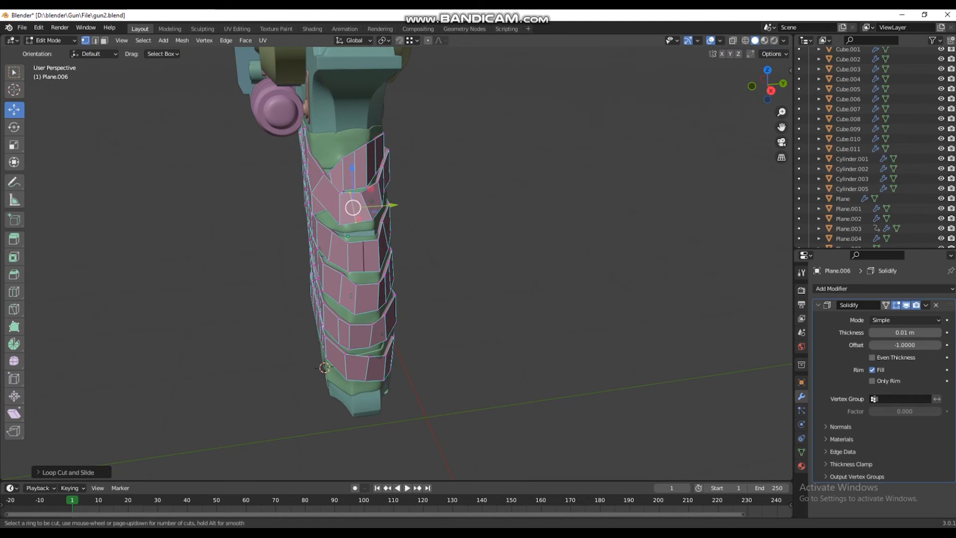
middle_click_drag(319, 219, 428, 222)
key("shift+z")
left_click(374, 363)
key("shift+z")
key("shift+v")
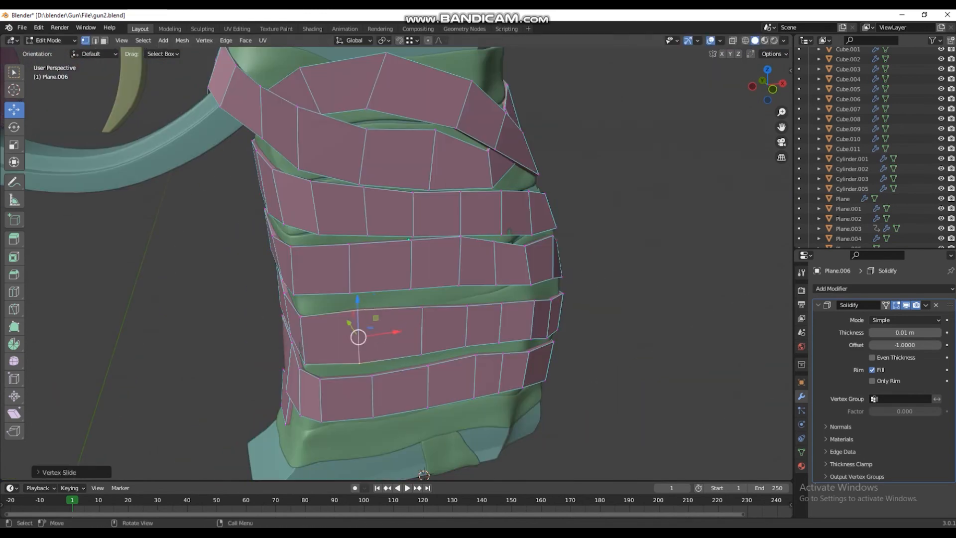
left_click(354, 320)
Extend the selection to covered vertices in wireframe view and slide them along the lower bands
key("shift+z")
left_click(391, 284, "shift")
key("shift+z")
key("shift+z")
key("shift+z")
key("shift+v")
left_click(431, 323)
middle_click_drag(431, 323, 348, 279)
Select two more vertical edges on the lower bands and slide each into an even position
key("shift+z")
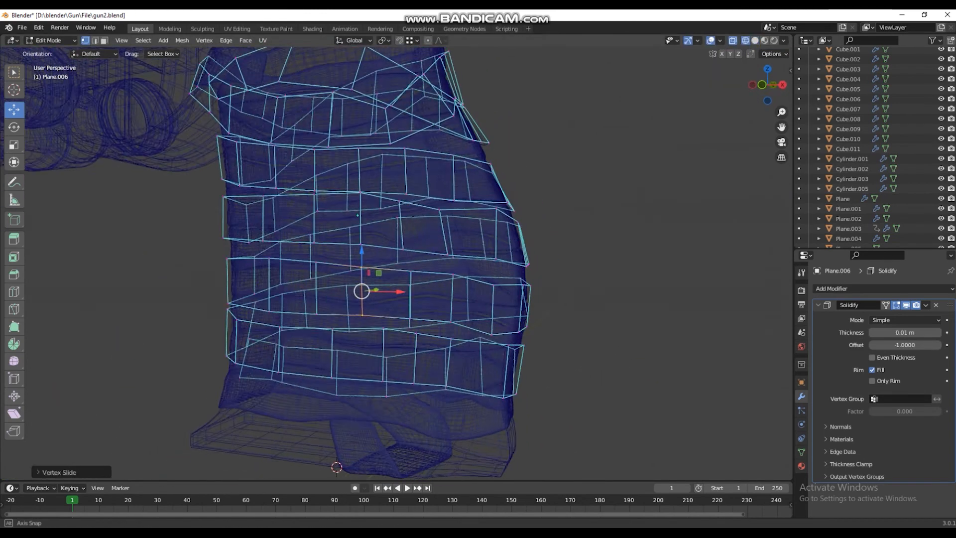
key("shift+z")
left_click(423, 356, "alt")
key("shift+v")
left_click(477, 342)
key("shift+z")
left_click(396, 366, "alt")
key("shift+z")
key("shift+v")
left_click(422, 376)
Slide another vertical edge of the lower bands after selecting it in wireframe view
mouse_move(422, 376)
middle_mouse_down()
mouse_move(384, 379)
mouse_move(414, 393)
mouse_move(353, 386)
middle_mouse_up()
scroll(353, 386, "down", 2)
scroll(378, 369, "up", 2)
key("shift+z")
left_click(405, 351, "alt")
key("shift+z")
key("shift+v")
left_click(405, 357)
Add an edge loop to a lower band, slide its adjacent edge and move it along the X axis
left_click_drag(432, 391, 419, 379)
key("ctrl+r")
left_click(317, 280)
middle_click_drag(419, 378, 259, 371)
left_click(320, 301, "alt")
key("shift+v")
key("shift+v")
left_click(304, 340)
key("g")
key("x")
left_click(259, 299)
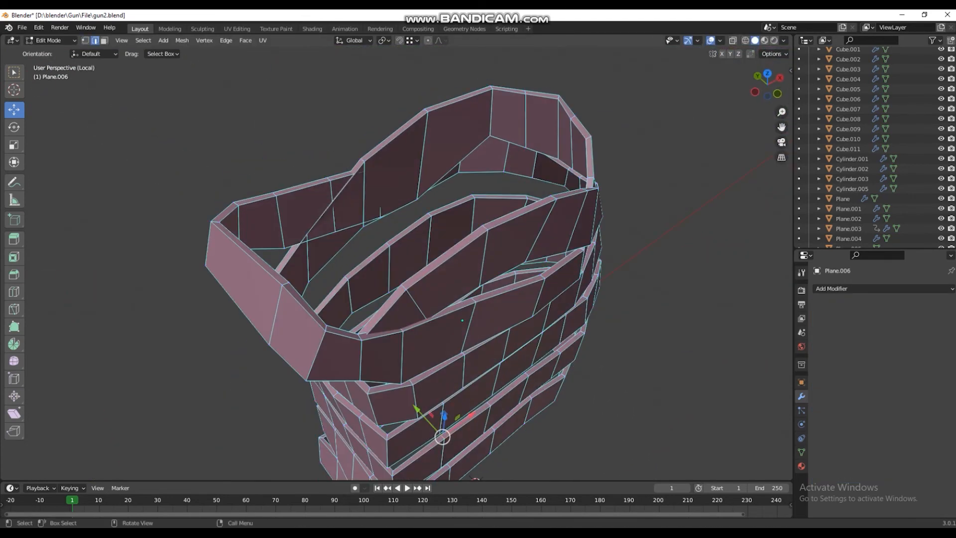
Select the rim edge loops of the thickened strip and bevel them with 2 segments
middle_click_drag(520, 334, 522, 316)
scroll(521, 316, "up", 1)
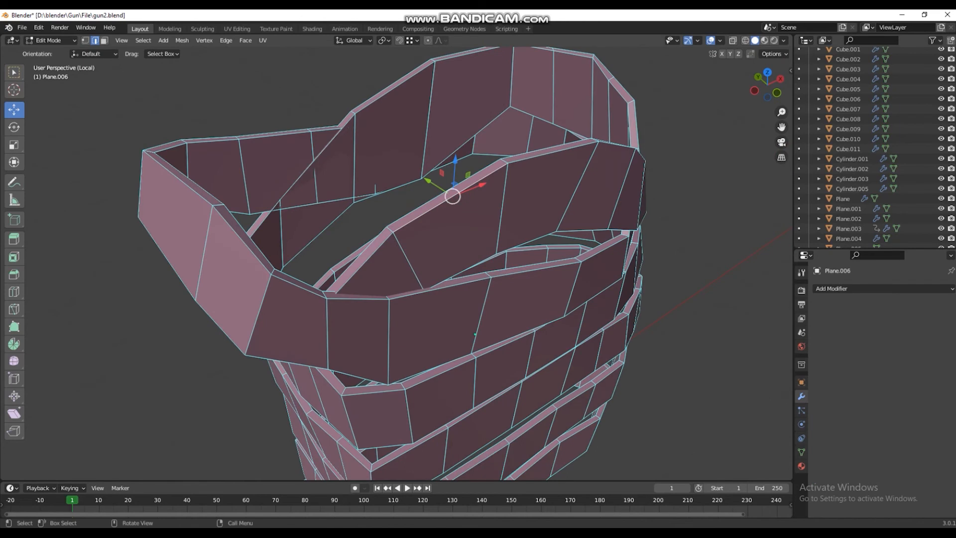
middle_click_drag(478, 309, 456, 373)
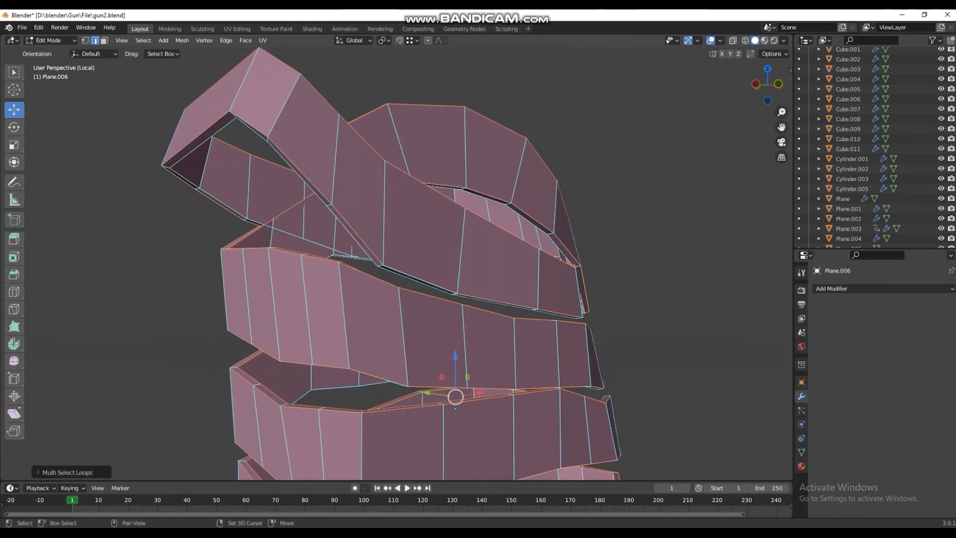
middle_click_drag(456, 374, 409, 290)
key("ctrl+b")
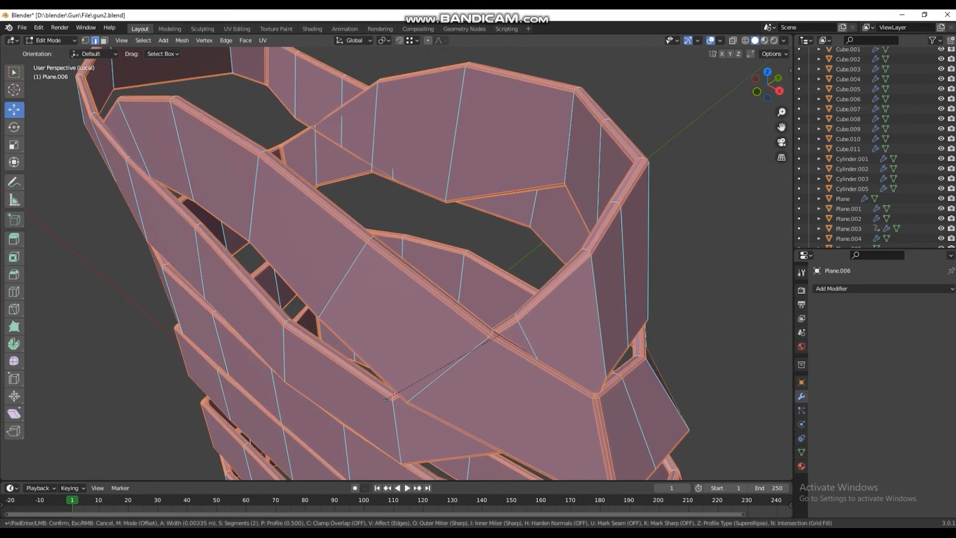
left_click(502, 335)
Return to Object Mode and add a Subdivision Surface modifier to the second strip
scroll(501, 335, "down", 3)
middle_click_drag(501, 336, 558, 312)
scroll(673, 284, "down", 2)
key("Tab")
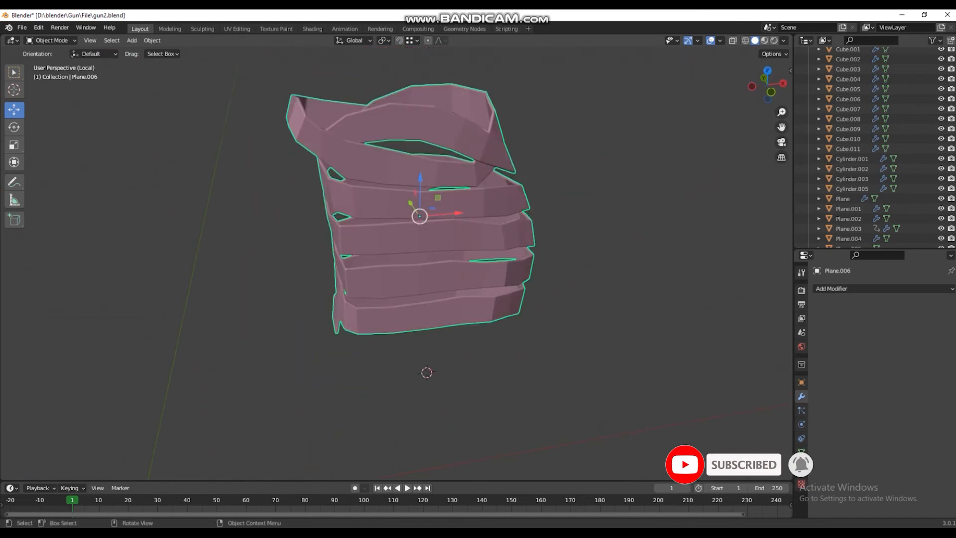
left_click(845, 289)
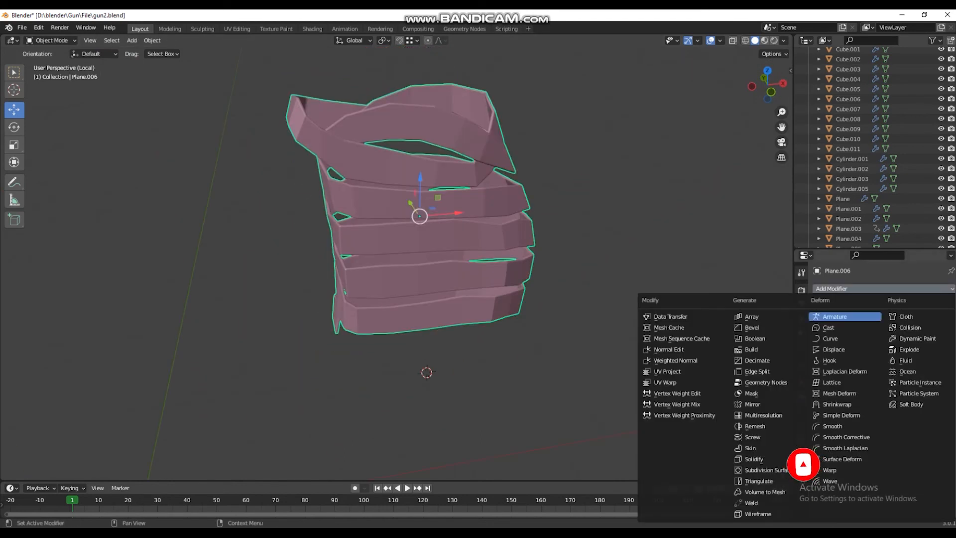
left_click(769, 470)
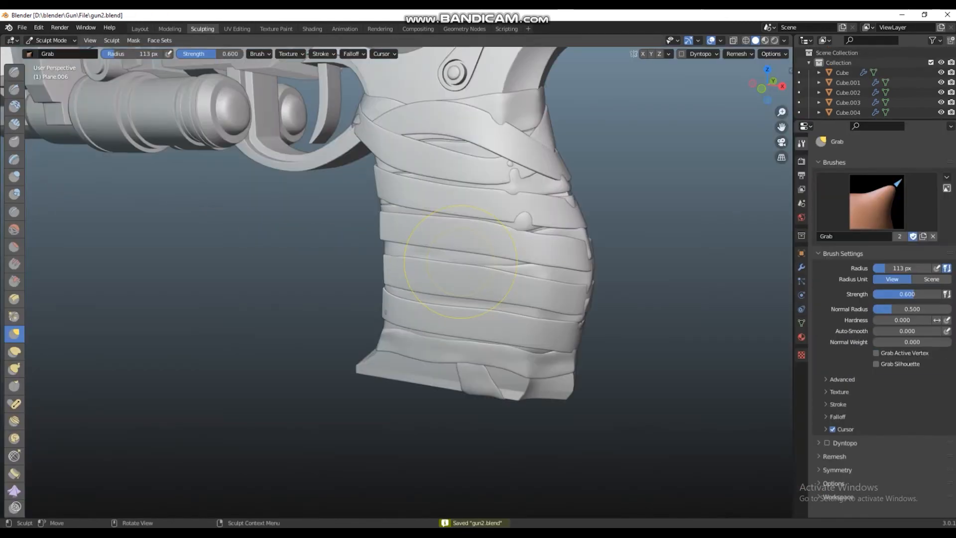
Reshape the bands around the handle with the Grab brush at 113 px radius and 0.600 strength, and save the file
middle_click_drag(460, 262, 318, 237)
mouse_move(275, 202)
middle_mouse_down()
mouse_move(324, 171)
mouse_move(284, 235)
mouse_move(299, 224)
mouse_move(518, 249)
mouse_move(593, 273)
mouse_move(417, 294)
mouse_move(448, 274)
mouse_move(264, 219)
mouse_move(329, 204)
mouse_move(384, 207)
mouse_move(352, 166)
mouse_move(384, 193)
mouse_move(369, 199)
mouse_move(448, 234)
mouse_move(493, 290)
mouse_move(358, 274)
mouse_move(395, 192)
mouse_move(330, 198)
mouse_move(359, 225)
mouse_move(416, 185)
middle_mouse_up()
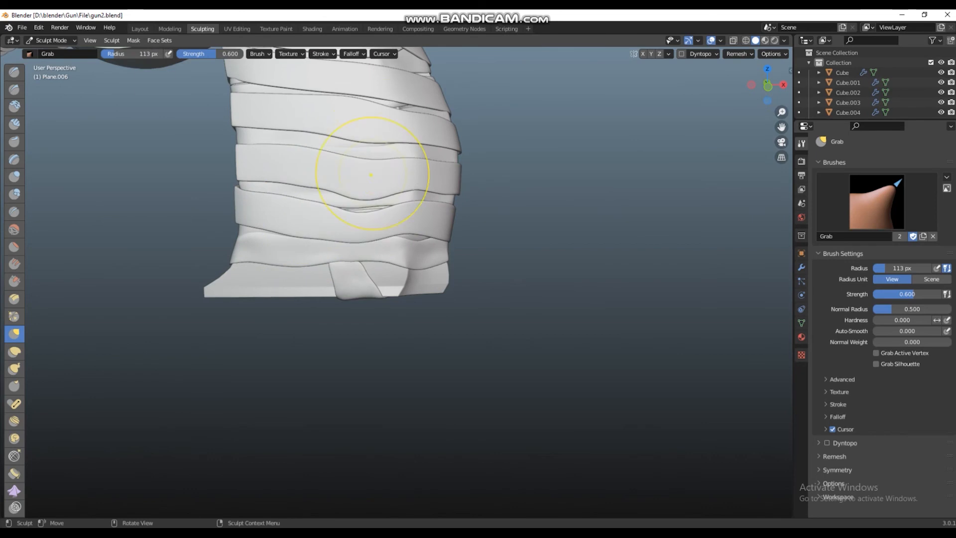
middle_click_drag(293, 131, 389, 137)
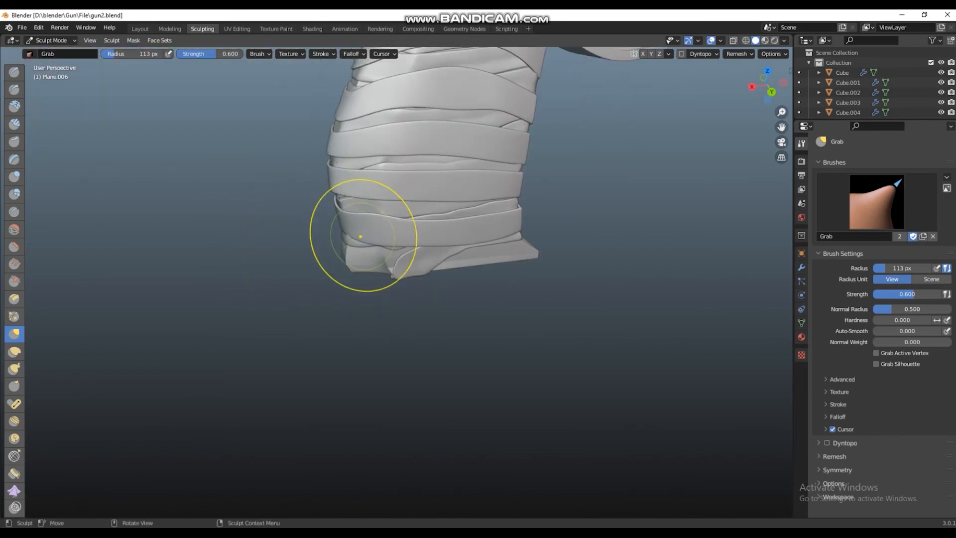
scroll(444, 251, "down", 4)
middle_click_drag(443, 251, 516, 254)
scroll(516, 254, "up", 2)
key("ctrl+s")
middle_click_drag(378, 252, 479, 248, "shift")
scroll(486, 286, "up", 2)
key("ctrl+s")
Switch to the Smooth brush, reduce its radius and smooth the bands along the handle's front
key("shift+s")
key("bracketleft")
key("bracketleft")
key("bracketleft")
key("bracketleft")
key("bracketleft")
key("bracketleft")
key("bracketleft")
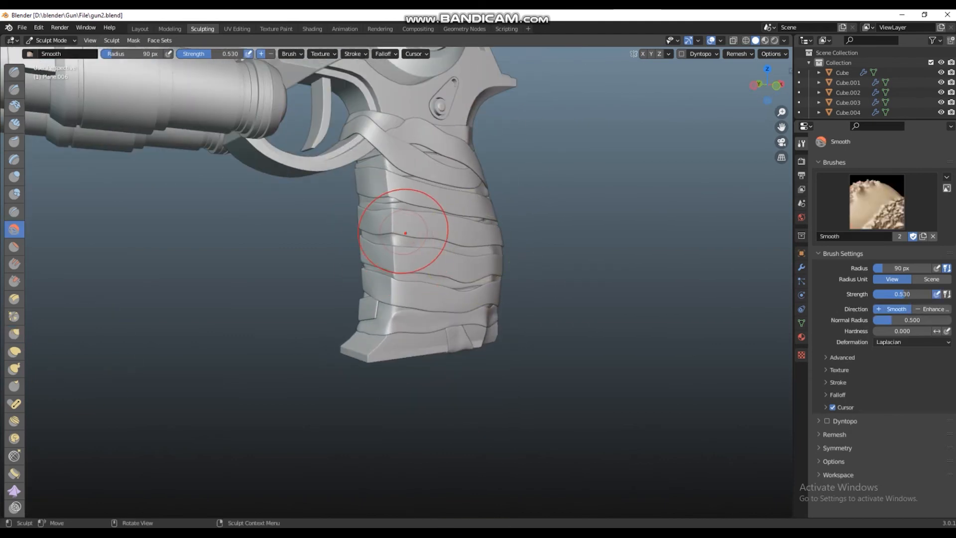
scroll(406, 235, "up", 4)
left_click_drag(375, 212, 371, 182)
Smooth the bands around the handle's other sides with the brush at 51 px radius and 0.530 strength, and save the file
middle_click_drag(371, 182, 356, 202)
middle_click_drag(443, 100, 506, 107)
middle_click_drag(413, 164, 427, 177)
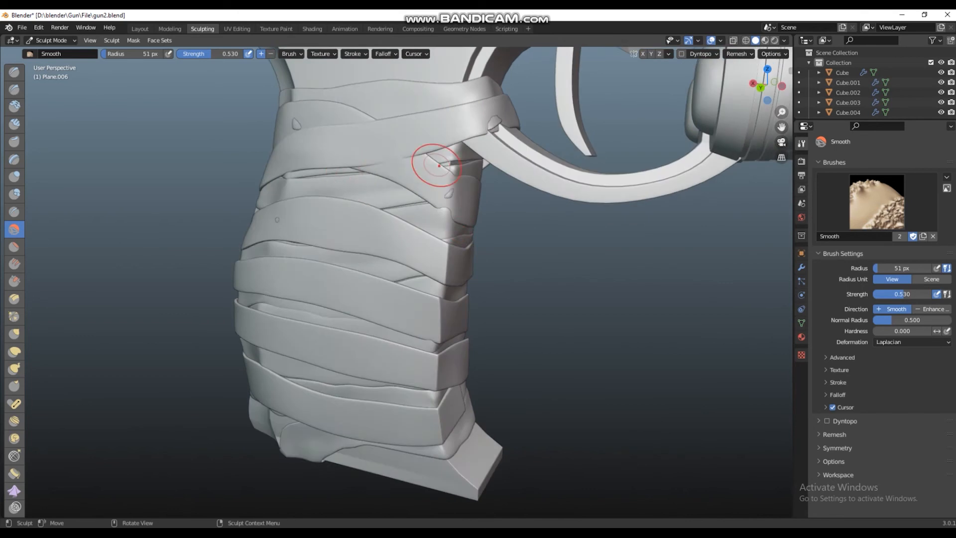
middle_click_drag(219, 219, 243, 231)
mouse_move(448, 294)
middle_mouse_down()
mouse_move(394, 256)
mouse_move(429, 243)
mouse_move(411, 280)
mouse_move(345, 307)
mouse_move(363, 271)
mouse_move(420, 299)
mouse_move(438, 289)
mouse_move(420, 331)
mouse_move(377, 299)
mouse_move(590, 291)
mouse_move(560, 324)
mouse_move(437, 260)
mouse_move(267, 292)
mouse_move(350, 312)
mouse_move(520, 175)
mouse_move(405, 305)
middle_mouse_up()
key("ctrl+s")
scroll(405, 306, "down", 3)
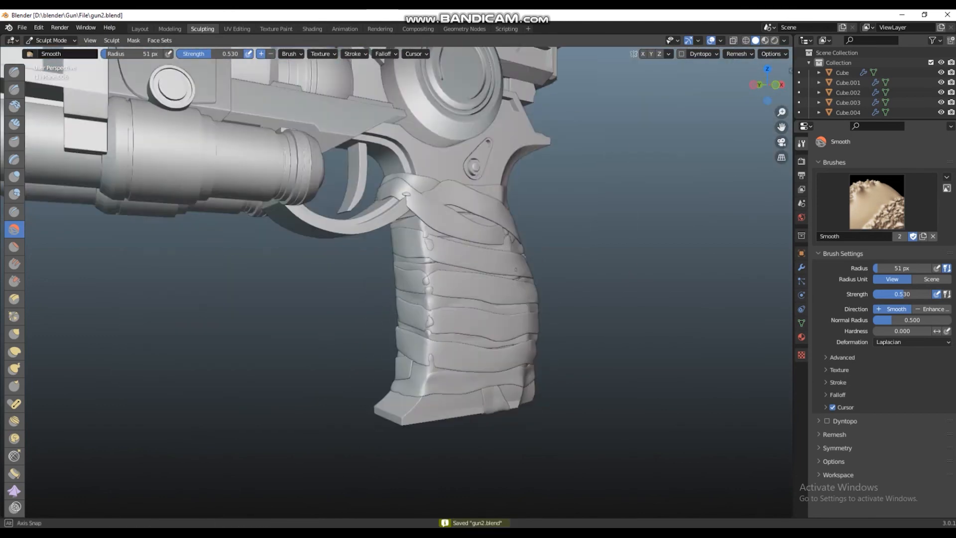
Switch to the Grab brush, adjust the bands around the handle at 63 px radius and 0.600 strength, and save the file
scroll(299, 299, "up", 1)
left_click(14, 334)
scroll(402, 279, "up", 3)
mouse_move(362, 238)
middle_mouse_down()
mouse_move(309, 193)
mouse_move(341, 202)
mouse_move(365, 169)
mouse_move(363, 117)
mouse_move(324, 165)
mouse_move(303, 218)
mouse_move(266, 175)
mouse_move(224, 165)
mouse_move(348, 214)
mouse_move(304, 185)
middle_mouse_up()
mouse_move(413, 324)
middle_mouse_down()
mouse_move(365, 275)
mouse_move(333, 314)
mouse_move(426, 294)
mouse_move(408, 335)
mouse_move(393, 279)
mouse_move(416, 230)
mouse_move(405, 286)
mouse_move(389, 252)
middle_mouse_up()
mouse_move(250, 269)
middle_mouse_down()
mouse_move(234, 298)
mouse_move(315, 330)
mouse_move(339, 319)
mouse_move(478, 362)
mouse_move(362, 320)
mouse_move(398, 299)
mouse_move(304, 340)
mouse_move(463, 288)
mouse_move(443, 278)
middle_mouse_up()
middle_click_drag(469, 225, 493, 224)
mouse_move(387, 226)
middle_mouse_down()
mouse_move(448, 225)
mouse_move(491, 188)
mouse_move(459, 214)
mouse_move(487, 214)
mouse_move(471, 200)
mouse_move(544, 140)
mouse_move(438, 150)
middle_mouse_up()
mouse_move(255, 79)
middle_mouse_down()
mouse_move(395, 245)
mouse_move(406, 288)
mouse_move(466, 258)
mouse_move(312, 244)
middle_mouse_up()
key("ctrl+s")
Refine the bands on the handle's front and sides with the Grab brush and save the file
mouse_move(480, 230)
middle_mouse_down()
mouse_move(374, 244)
mouse_move(369, 230)
mouse_move(381, 227)
mouse_move(371, 237)
mouse_move(509, 233)
mouse_move(539, 221)
mouse_move(540, 195)
mouse_move(480, 192)
mouse_move(443, 204)
mouse_move(436, 123)
middle_mouse_up()
key("shift+s")
key("g")
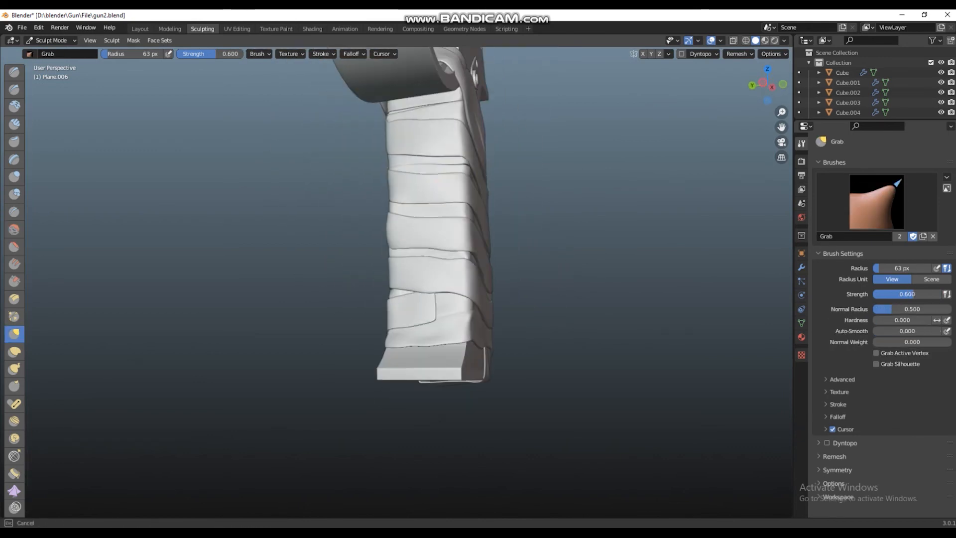
middle_click_drag(453, 157, 554, 164)
middle_click_drag(426, 212, 473, 213)
scroll(474, 213, "down", 3)
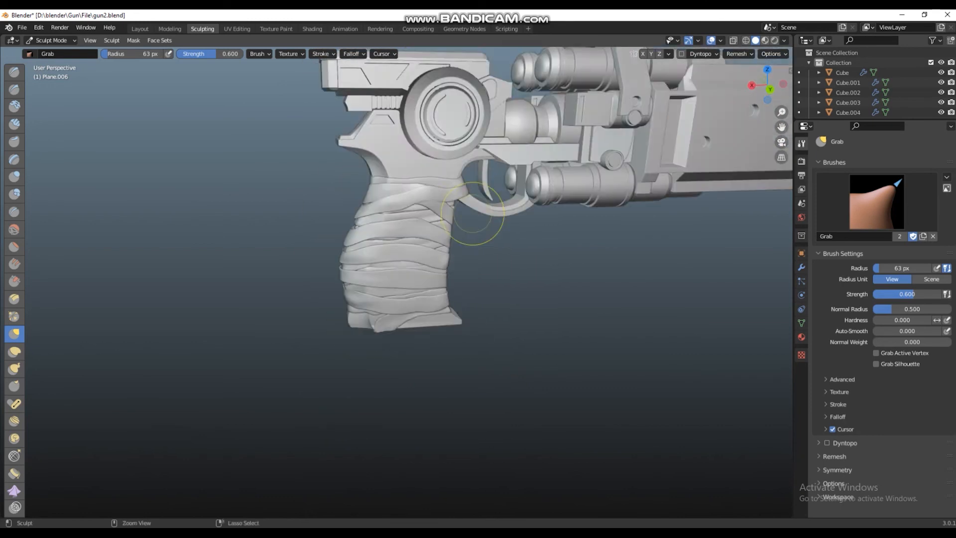
key("ctrl+s")
scroll(384, 331, "up", 3)
mouse_move(378, 214)
middle_mouse_down()
mouse_move(409, 189)
mouse_move(448, 199)
middle_mouse_up()
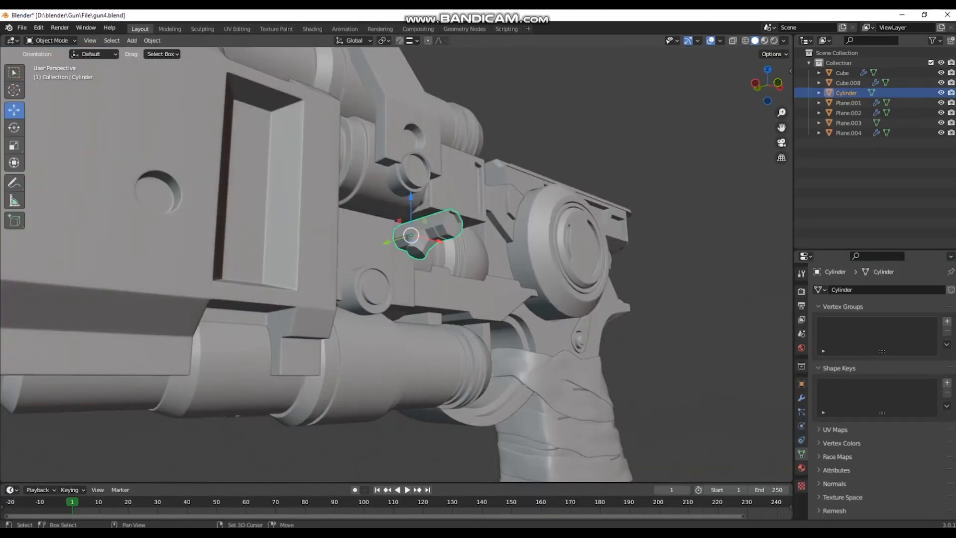
Add a Path curve to the gun scene with a radius of 0.56 m
mouse_move(428, 249)
middle_mouse_down()
mouse_move(399, 239)
mouse_move(388, 249)
mouse_move(403, 274)
middle_mouse_up()
key("shift+a")
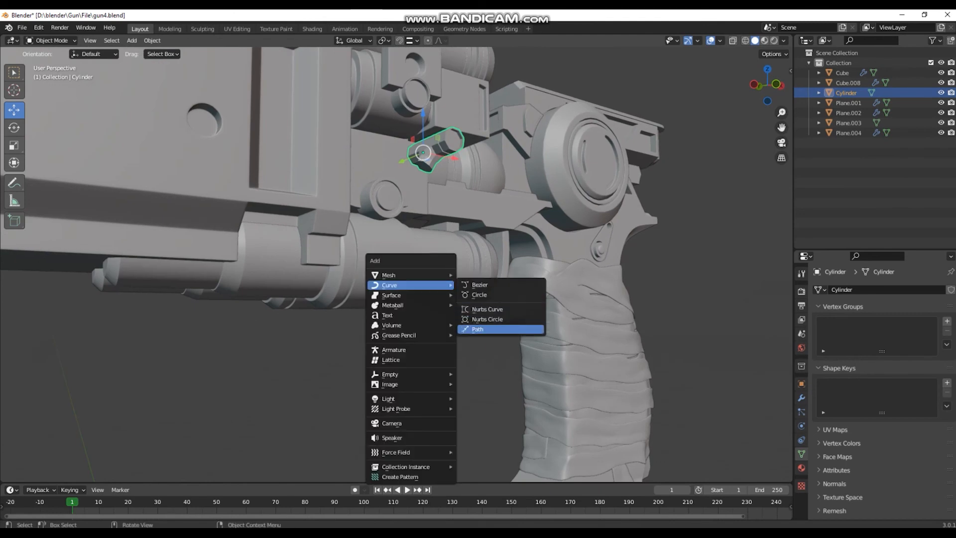
left_click(478, 329)
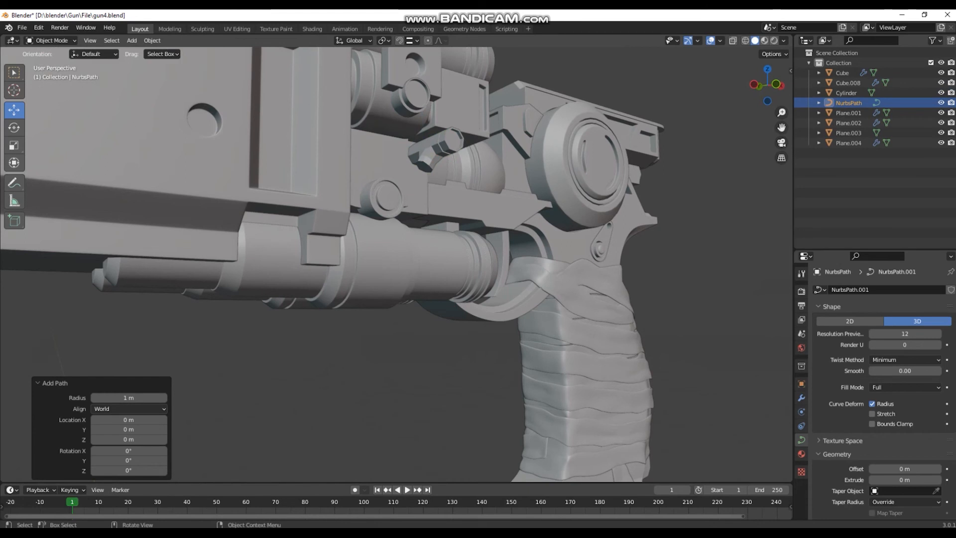
scroll(395, 264, "down", 2)
middle_click_drag(396, 264, 431, 207, "shift")
scroll(395, 264, "down", 2)
middle_click_drag(396, 264, 396, 244, "shift")
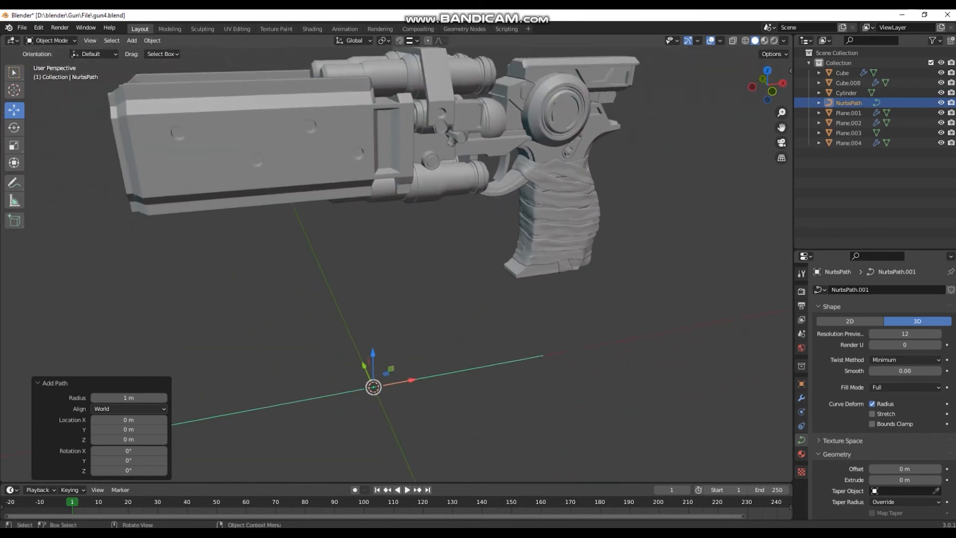
scroll(396, 264, "up", 3)
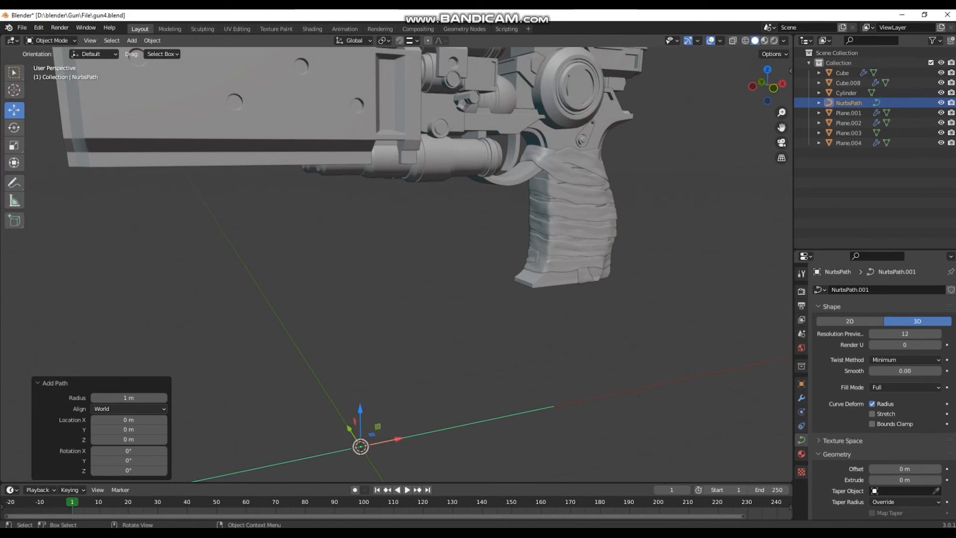
middle_click_drag(396, 264, 396, 195, "shift")
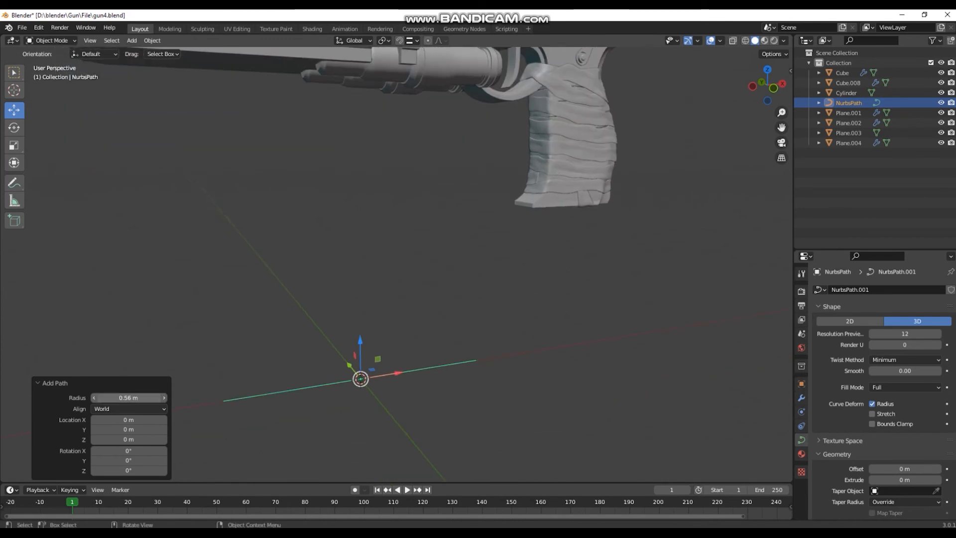
middle_click_drag(396, 264, 429, 235, "shift")
scroll(396, 264, "down", 1)
Enter Edit Mode on the path and raise all its points about 2.39 m along Z to the gun's level
key("Tab")
scroll(396, 264, "down", 1)
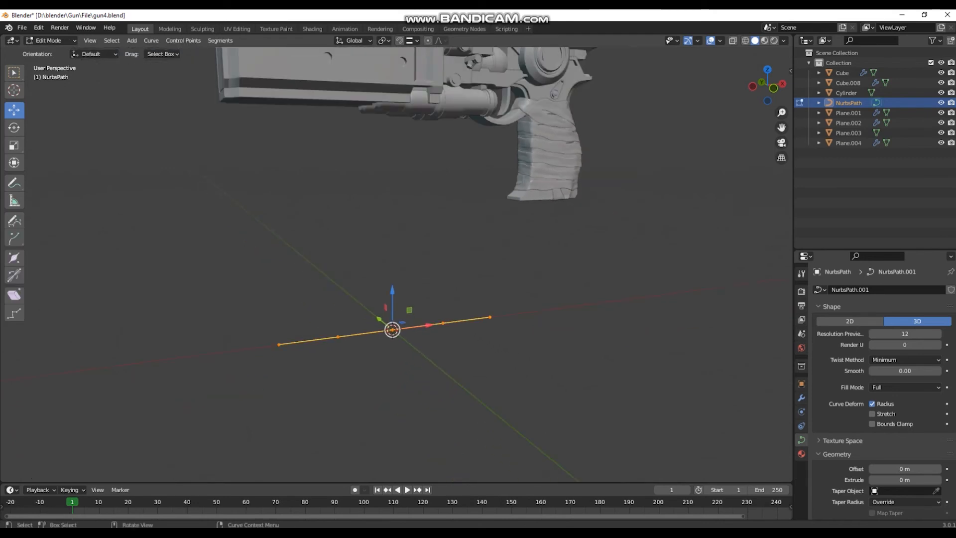
middle_click_drag(396, 263, 392, 288, "shift")
left_click_drag(204, 302, 559, 414)
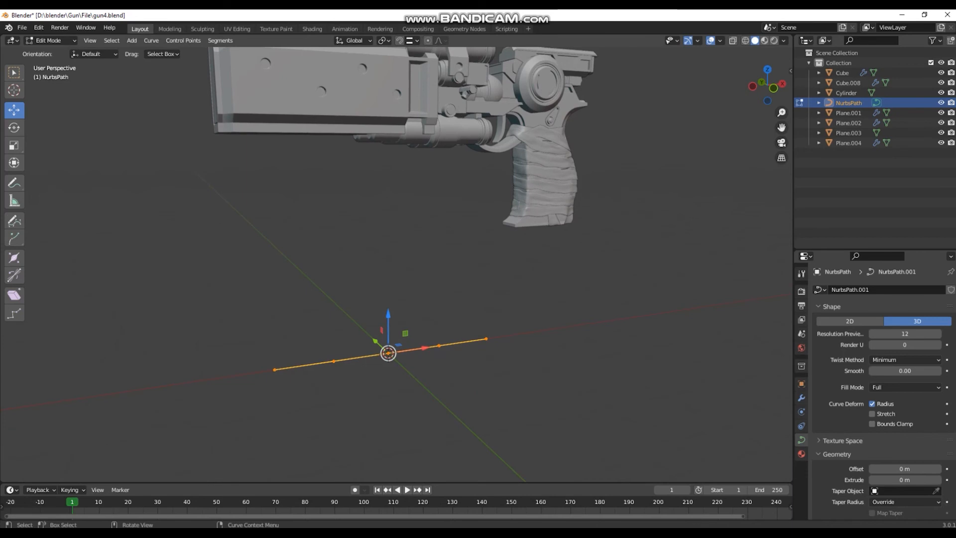
left_click_drag(388, 313, 388, 263)
left_click_drag(388, 126, 388, 99)
middle_click_drag(388, 98, 398, 108)
middle_click_drag(398, 107, 376, 239, "shift")
scroll(358, 233, "up", 1)
Shift the whole path about 0.79 m in the negative Y direction and align it along X beside the gun's lower tube
left_click_drag(277, 272, 303, 286)
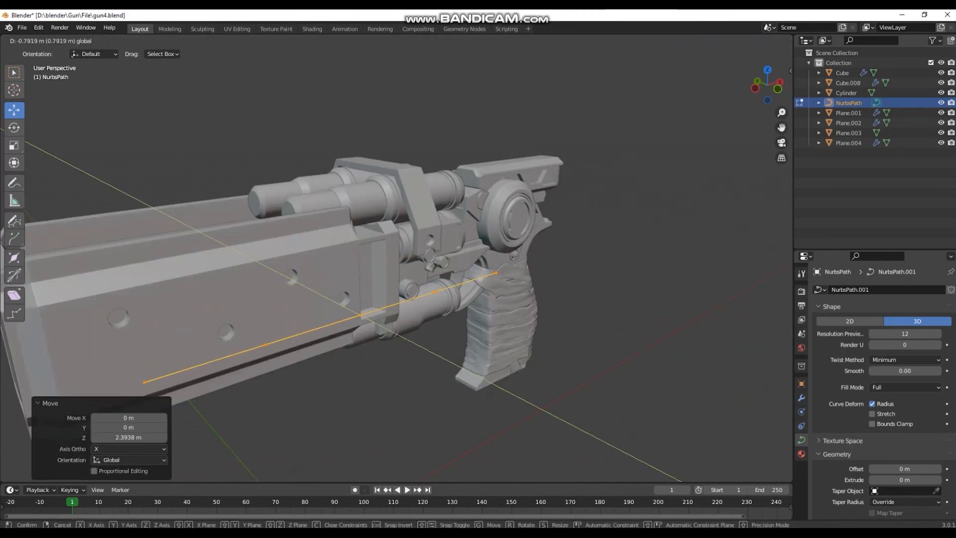
left_click_drag(364, 318, 365, 317)
middle_click_drag(365, 317, 284, 302, "shift")
left_click_drag(350, 309, 324, 310)
Move only the path's handle-side end point onto the open end of the small hexagonal connector
key("alt+a")
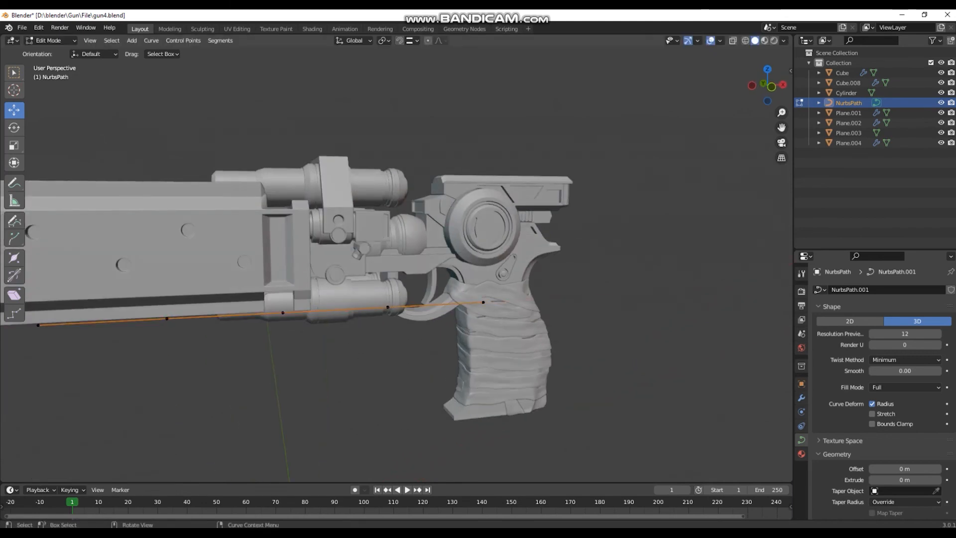
left_click_drag(484, 262, 484, 252)
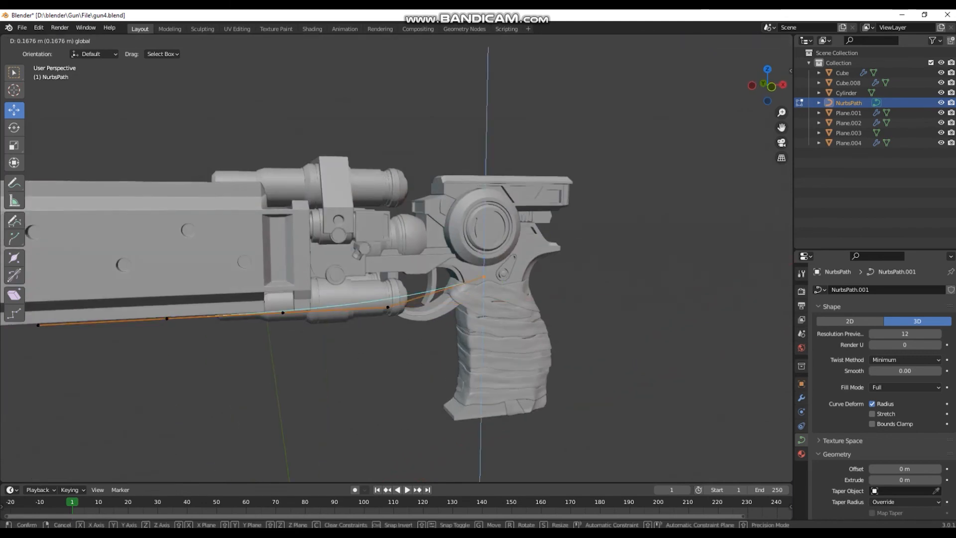
left_click_drag(484, 206, 484, 207)
left_click_drag(519, 244, 394, 247)
left_click_drag(359, 212, 358, 221)
middle_click_drag(359, 221, 419, 231)
scroll(419, 231, "up", 6)
middle_click_drag(368, 260, 372, 224, "shift")
left_click_drag(367, 225, 359, 223)
middle_click_drag(358, 223, 326, 154)
left_click_drag(336, 154, 333, 153)
Move the control point next to the connector end about 0.31 m along negative X
left_click(401, 300)
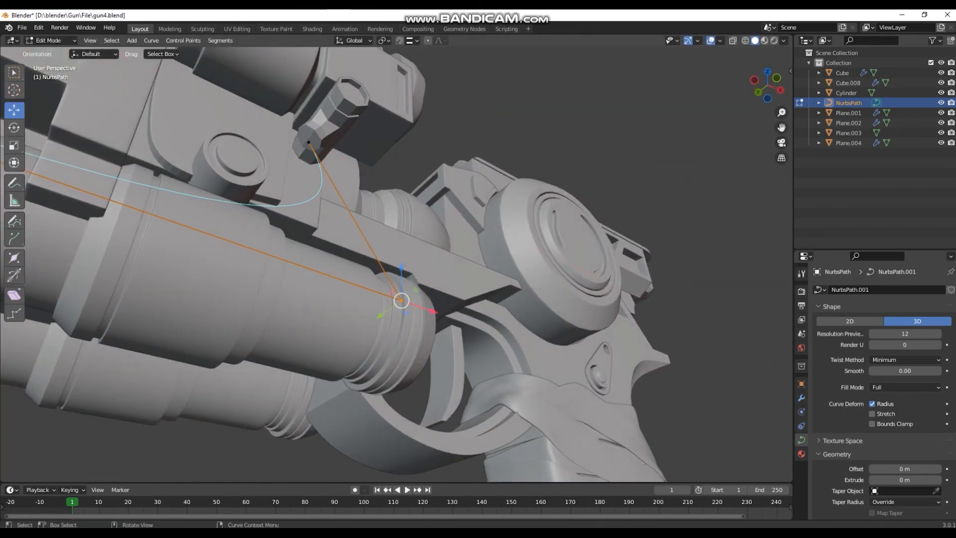
left_click_drag(430, 311, 359, 287)
left_click_drag(241, 245, 256, 250)
middle_click_drag(256, 250, 459, 206)
scroll(398, 264, "down", 4)
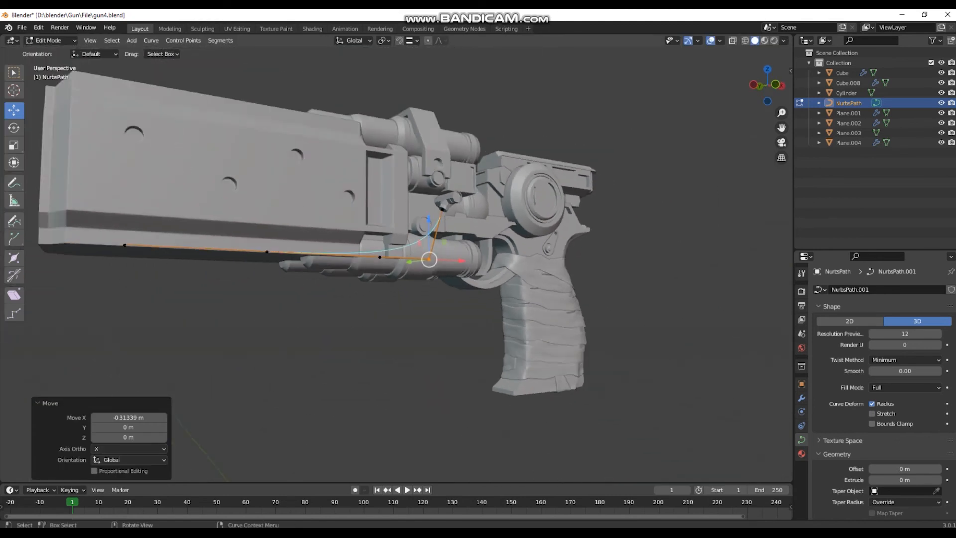
Shift the path's two front points and its middle point along X toward the handle to shorten the curve
left_click(173, 281)
left_click_drag(107, 325, 275, 236)
left_click_drag(252, 276, 320, 272)
scroll(399, 264, "up", 2)
left_click(359, 275)
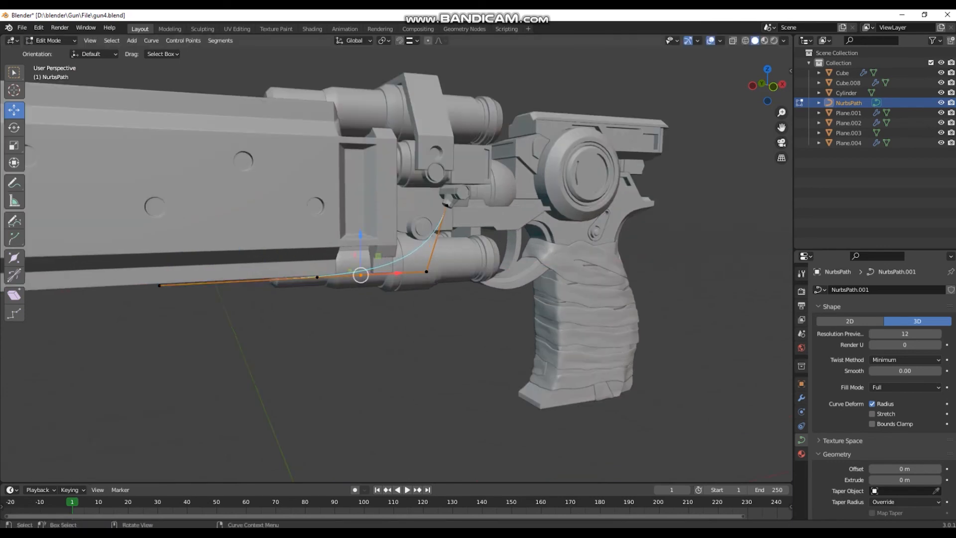
left_click_drag(394, 273, 448, 270)
left_click_drag(437, 231, 424, 233)
middle_click_drag(423, 233, 473, 209)
scroll(473, 209, "up", 2)
Move the path's front end point along Y, X and Z to the underside of the barrel beside the lower tubes
left_click(250, 110)
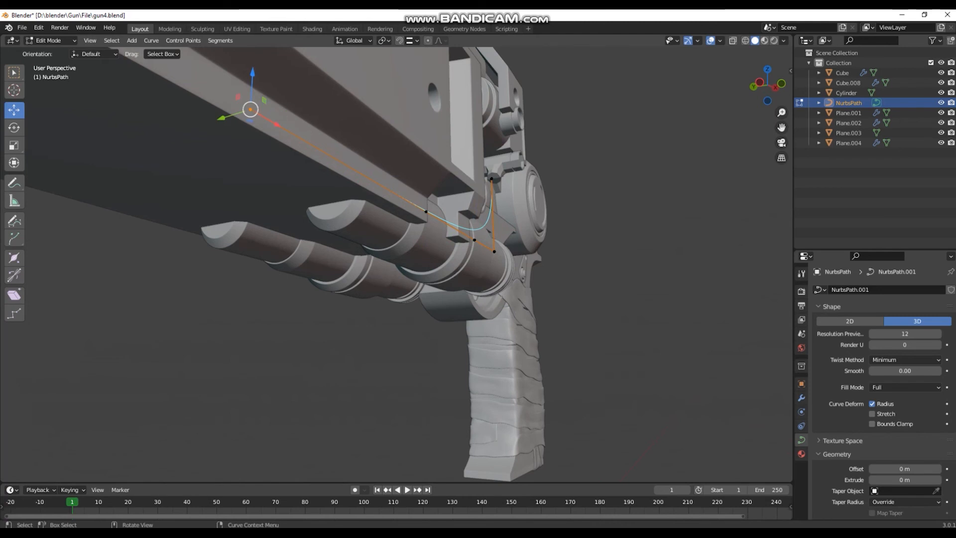
key("g")
key("y")
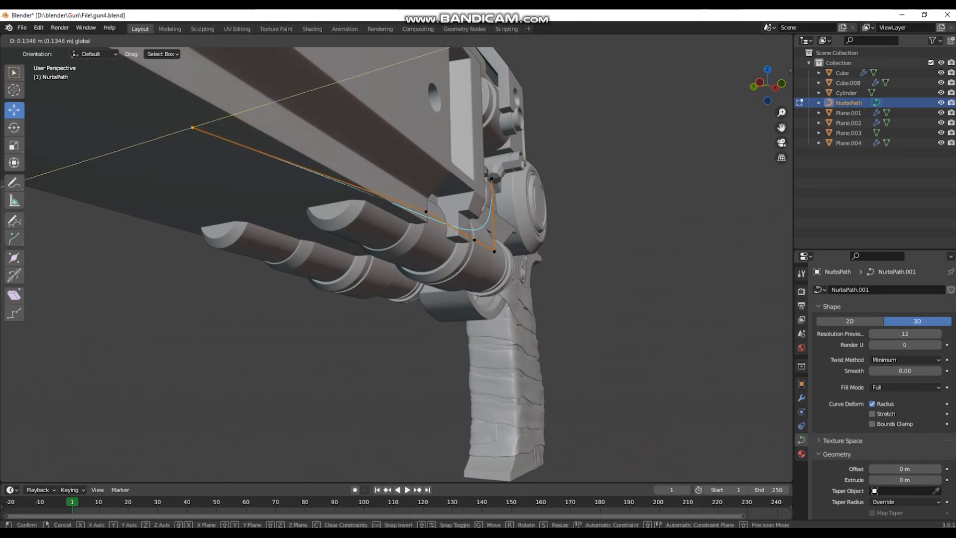
left_click(302, 289)
middle_click_drag(303, 289, 345, 310)
scroll(344, 310, "up", 1)
key("g")
key("x")
left_click(354, 243)
middle_click_drag(354, 244, 320, 239)
key("g")
key("z")
left_click(379, 274)
Move the second point from the front about 0.17 m along X, lower it along Z and adjust it along Y
left_click_drag(320, 237, 297, 210)
key("g")
key("x")
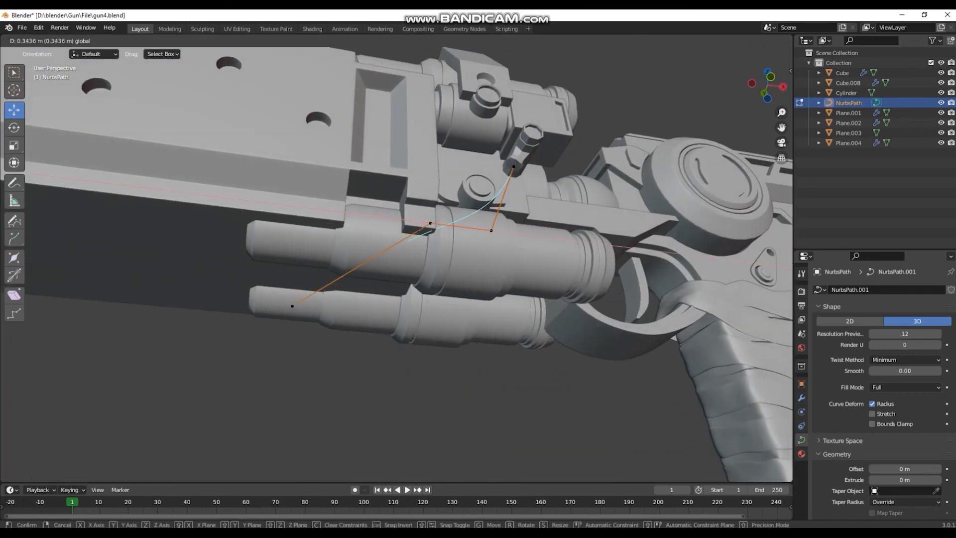
key("Return")
key("g")
key("z")
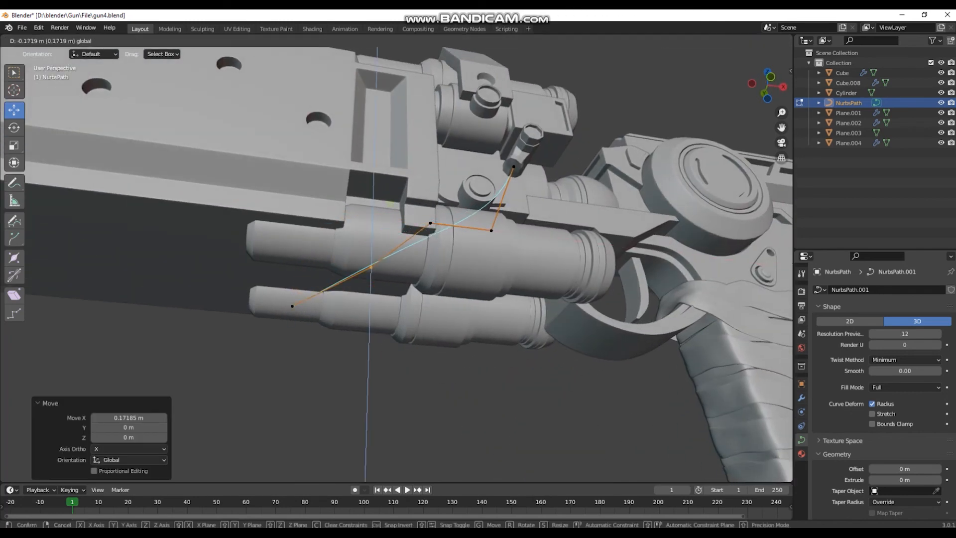
key("Return")
middle_click_drag(389, 234, 386, 274)
key("g")
key("z")
key("Return")
key("g")
key("y")
key("Return")
Move the path's middle point about 0.09 m along X and lower it about 0.08 m along Z
left_click_drag(396, 259, 418, 281)
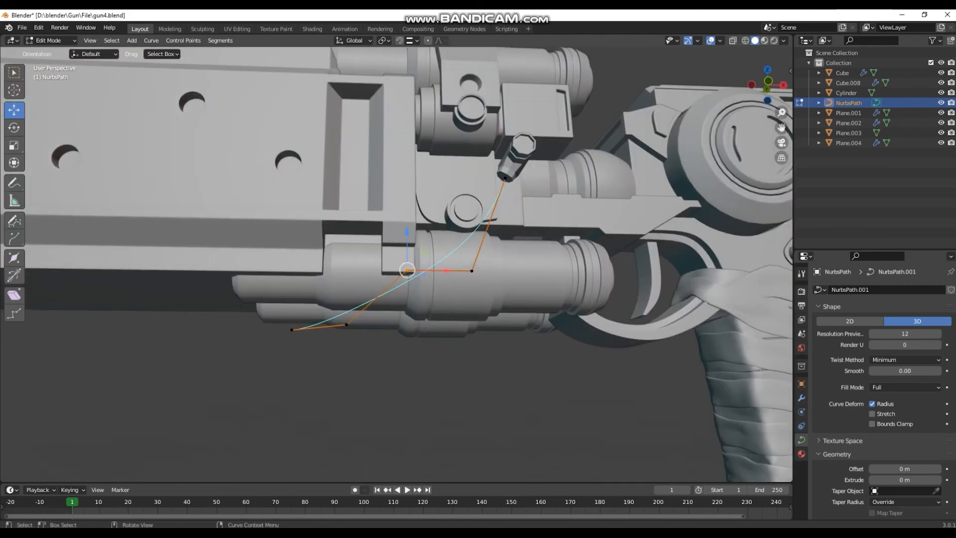
key("g")
key("x")
key("Return")
key("g")
key("z")
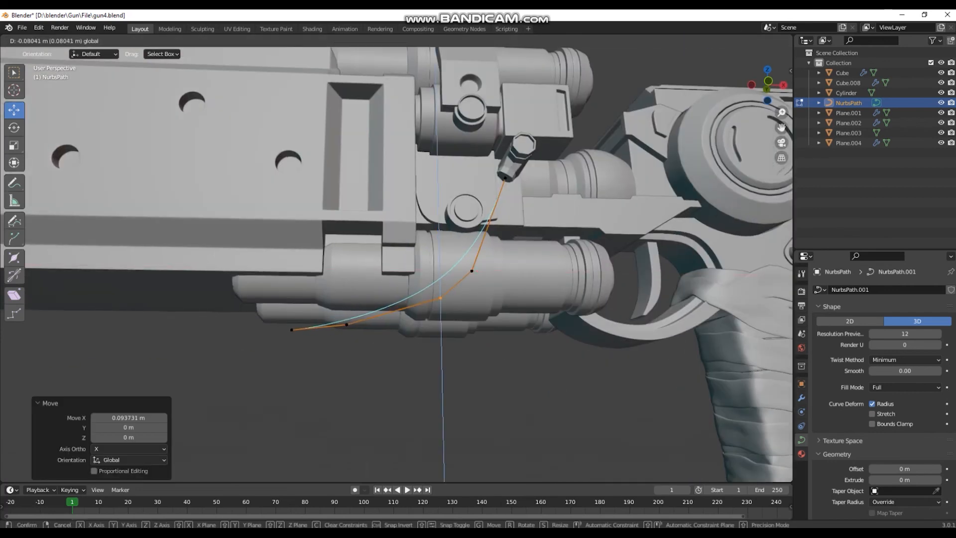
key("Return")
Try to shift the path's middle point within the XY plane
key("g")
key("shift+z")
key("Return")
middle_click_drag(439, 299, 413, 259)
key("ctrl+z")
Adjust the middle point along X and move the second point from the front about 0.10 m along X
key("g")
key("x")
key("Return")
left_click(390, 369)
key("g")
key("x")
key("Return")
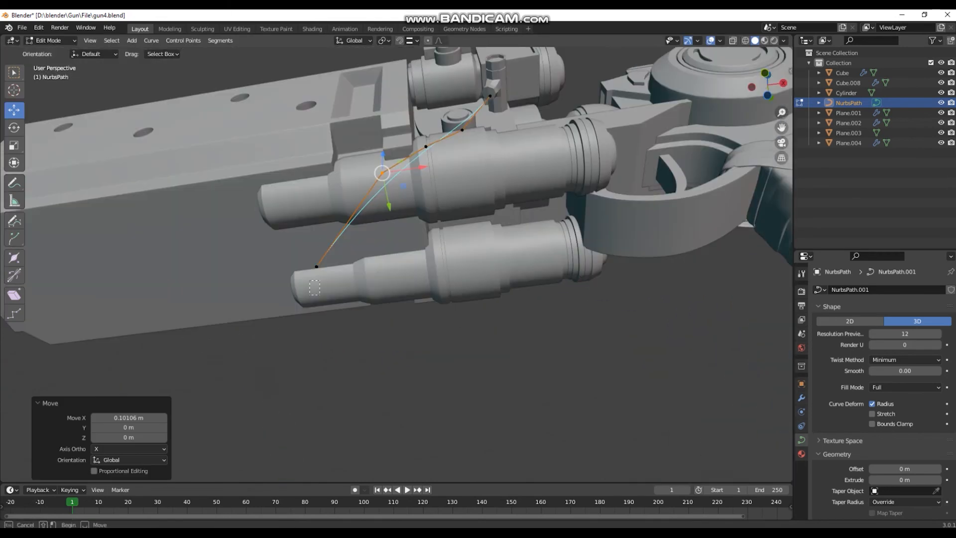
Move the front end point about 0.32 m along X and raise it along Z between the two lower tubes
left_click(315, 283)
key("g")
key("x")
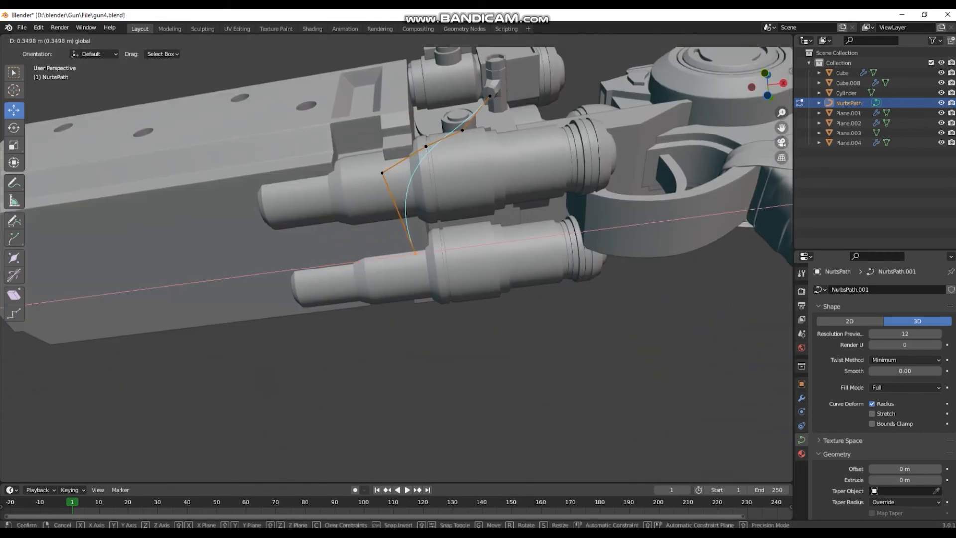
key("Return")
middle_click_drag(398, 299, 363, 234)
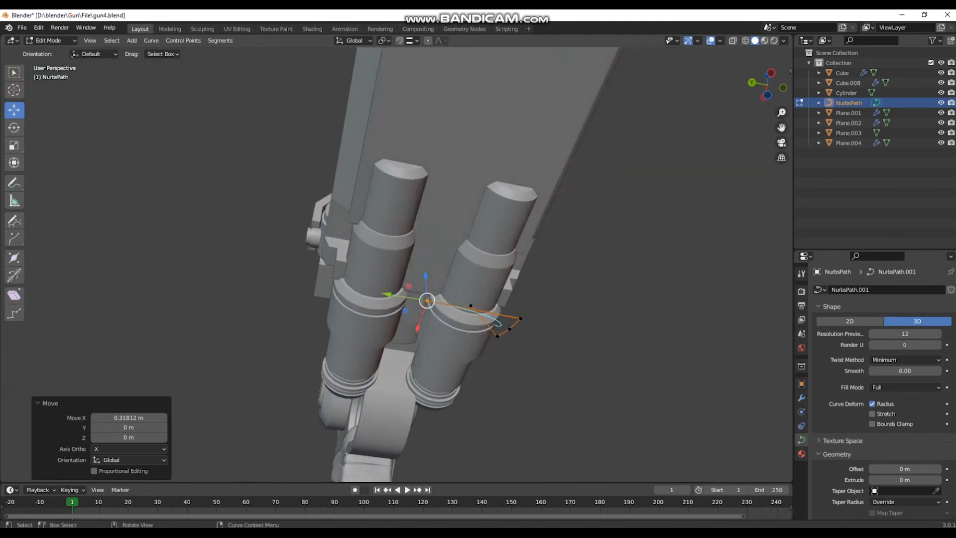
scroll(431, 319, "up", 3)
key("g")
key("z")
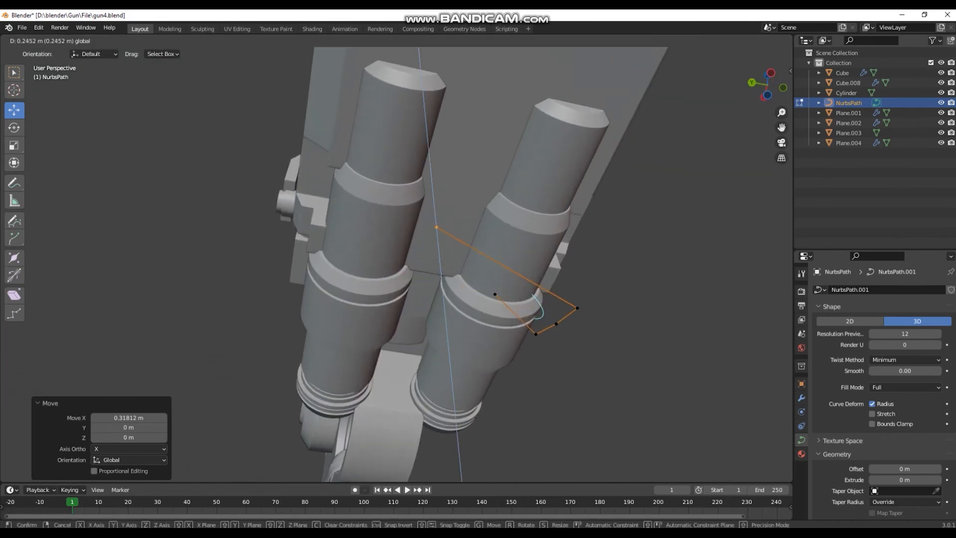
key("Return")
Reposition the second point from the front below the tubes along X and Z, including about 0.18 m along Y
middle_click_drag(448, 298, 444, 199)
key("g")
key("x")
key("Return")
key("g")
key("z")
key("Return")
key("g")
key("y")
key("Return")
middle_click_drag(466, 324, 435, 324)
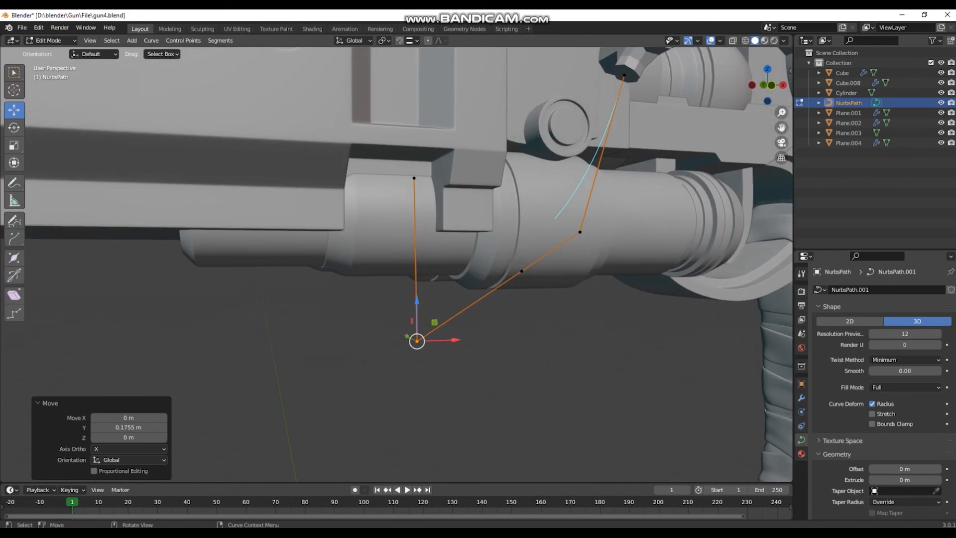
key("g")
key("Return")
Reposition the path's middle point within the YZ plane and along X so the curve hangs below the tube
left_click(521, 272)
key("g")
key("shift+x")
key("Return")
key("g")
key("x")
key("Return")
Move the lowest control point about 0.13 m along X and lower it about 0.008 m along Z
middle_click_drag(498, 303, 476, 323)
key("g")
key("x")
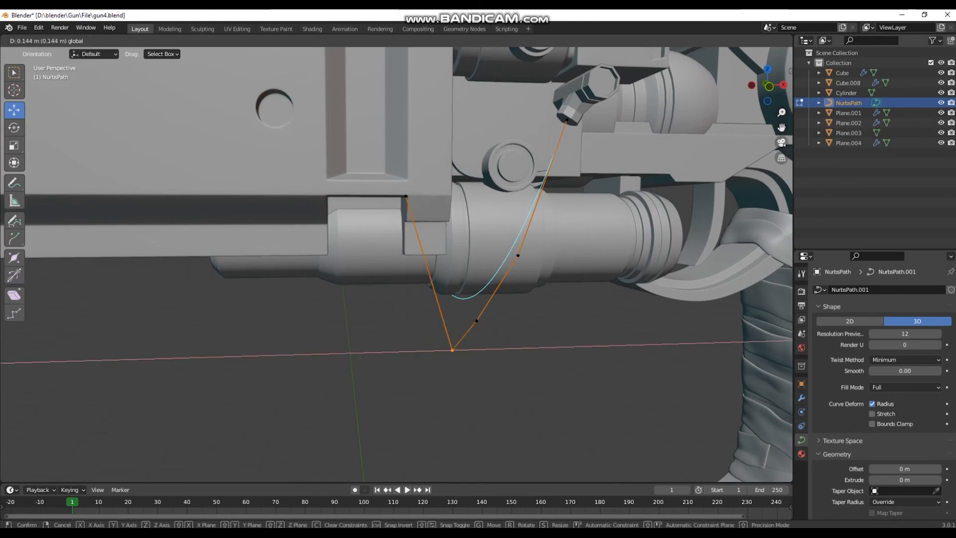
key("Return")
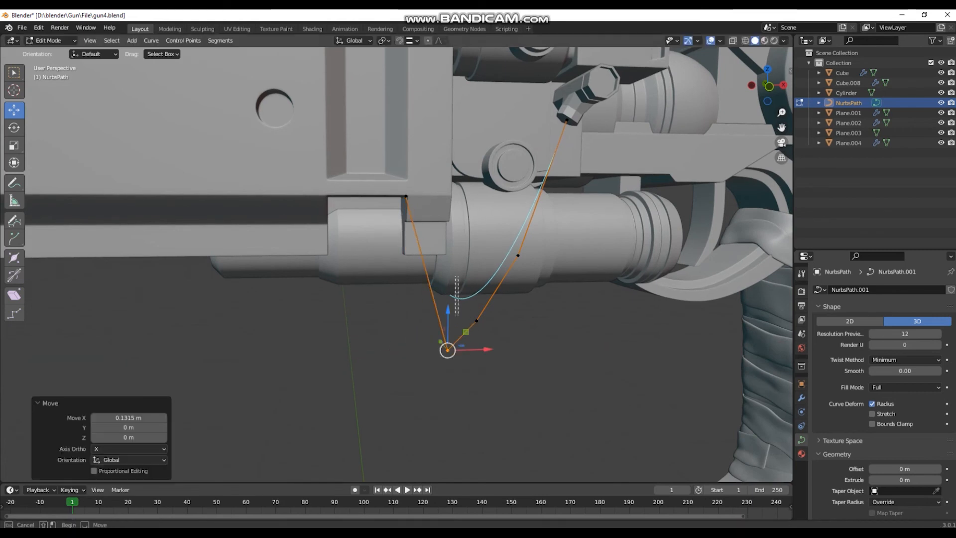
left_click(435, 329)
key("g")
key("z")
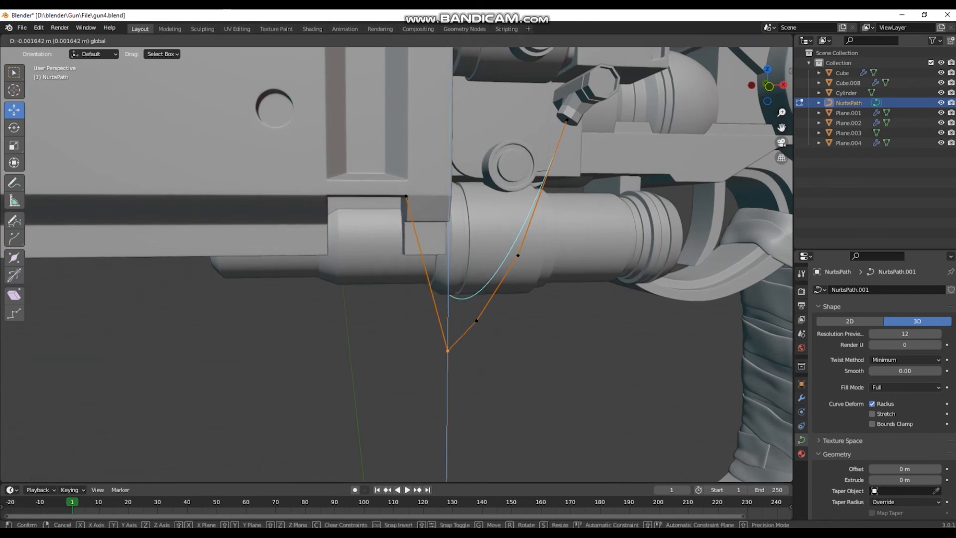
key("Return")
middle_click_drag(447, 350, 518, 321)
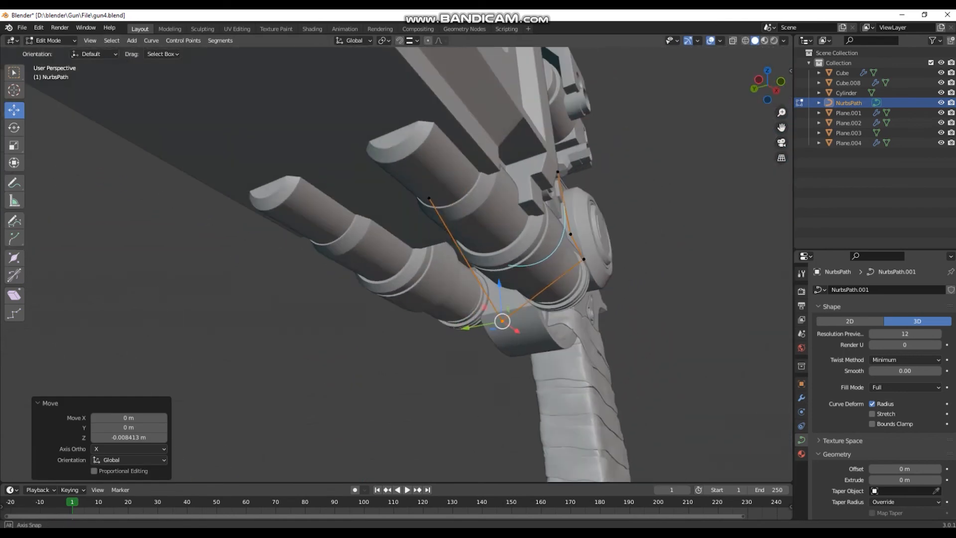
Refine the lowest control point's position along Y and Z, ending with a shift of about 0.035 m along Y
key("g")
key("y")
key("Return")
middle_click_drag(453, 330, 455, 341)
key("g")
key("z")
key("Return")
key("g")
key("y")
key("Return")
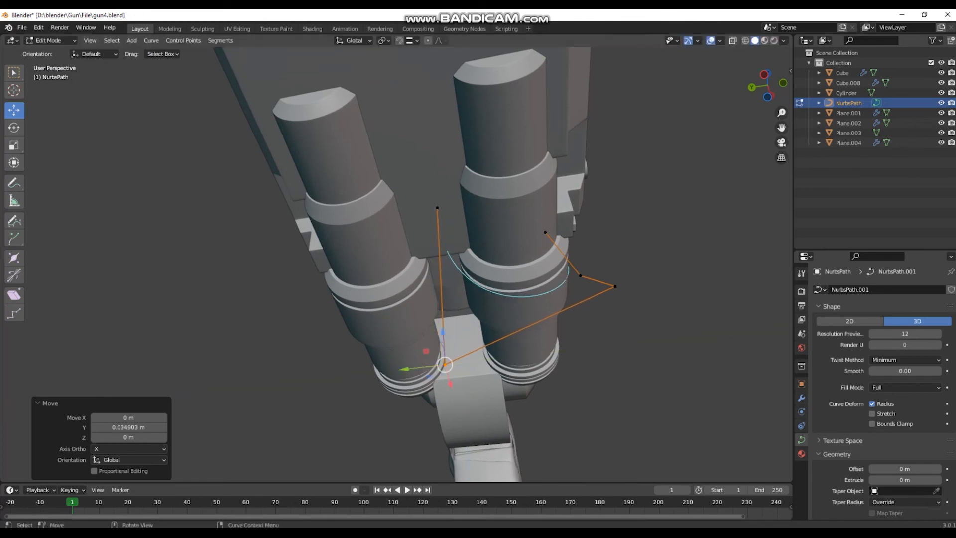
Move the control point beside the tube, just below the connector, along Y and raise it slightly along Z
left_click(579, 276)
key("g")
key("y")
left_click_drag(552, 279, 551, 280)
left_click_drag(584, 246, 581, 237)
Adjust the lowest control point along Y, including moves of about 0.016 m and about -0.041 m
left_click_drag(455, 398, 456, 397)
key("g")
key("y")
key("Return")
middle_click_drag(478, 299, 698, 274)
key("g")
key("y")
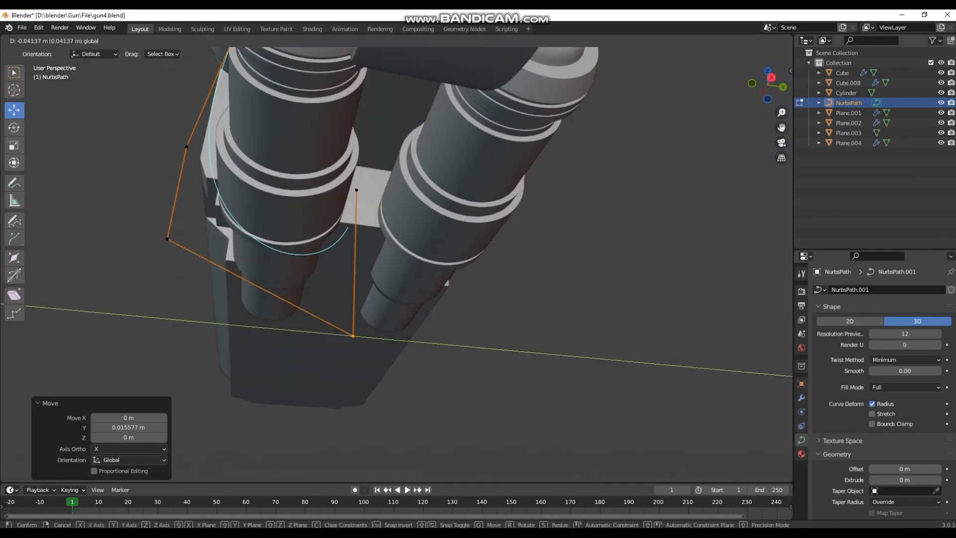
key("Return")
Reposition the path's front end point between the two lower tubes, adjusting its height along Z and its horizontal placement
middle_click_drag(448, 284, 617, 259)
left_click_drag(405, 238, 442, 196)
middle_click_drag(444, 197, 498, 242)
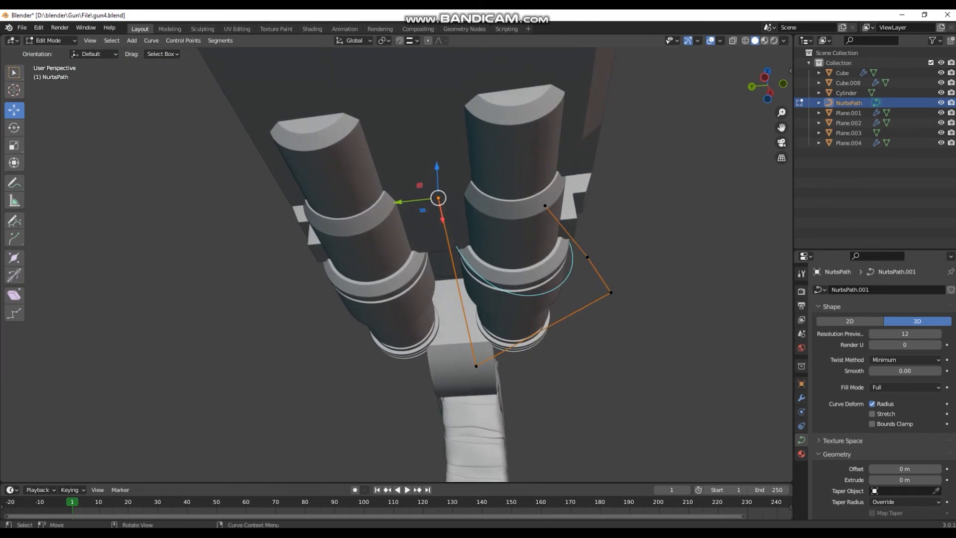
left_click_drag(437, 168, 440, 241)
middle_click_drag(448, 249, 563, 211)
left_click_drag(332, 386, 360, 384)
middle_click_drag(360, 384, 598, 476)
left_click_drag(398, 340, 398, 301)
left_click_drag(438, 342, 487, 329)
Fine-tune the path's control points along Z and X to shape how the curve hangs around the lower tube
left_click(433, 329)
left_click_drag(454, 294, 447, 250)
left_click_drag(478, 280, 456, 284)
middle_click_drag(455, 284, 548, 274)
left_click_drag(614, 213, 615, 241)
left_click_drag(616, 230, 616, 231)
left_click_drag(581, 273, 564, 273)
Move the lowest control point about 0.05 m along X and lower it about 0.13 m along Z
left_click_drag(414, 361, 452, 274)
left_click_drag(480, 309, 497, 309)
left_click_drag(468, 275, 468, 277)
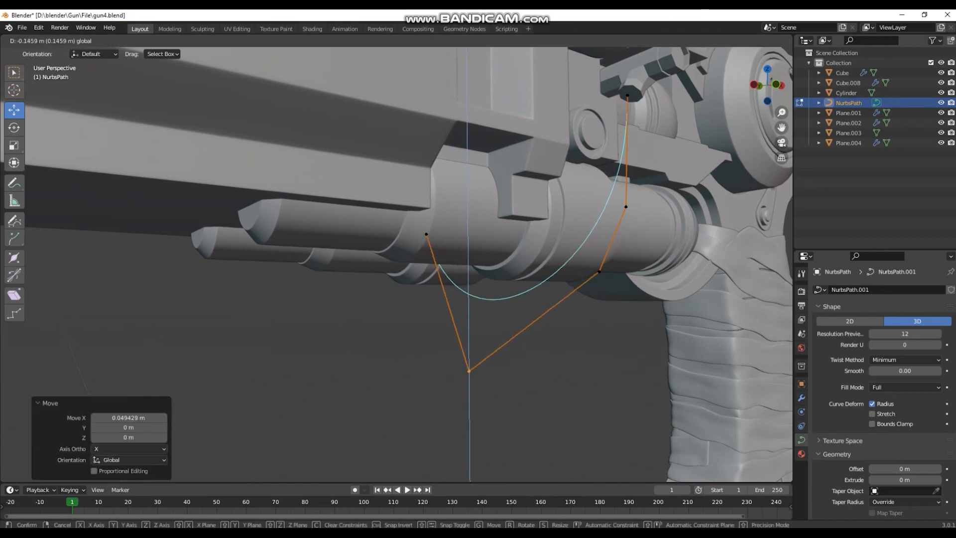
left_click_drag(468, 334, 469, 329)
mouse_move(468, 329)
middle_mouse_down()
mouse_move(523, 294)
mouse_move(550, 301)
mouse_move(459, 341)
middle_mouse_up()
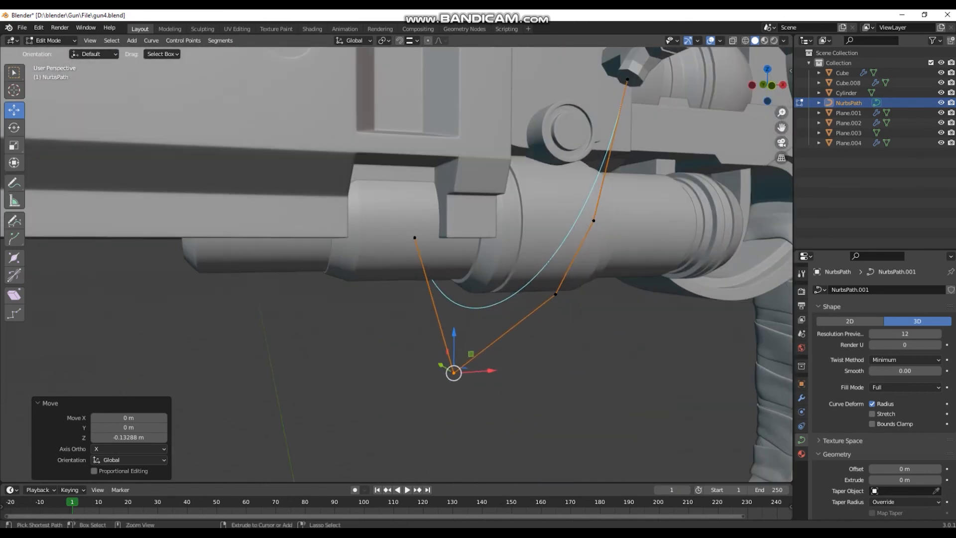
Raise the lowest control point and shift it forward, and lower the neighbouring rear point about 0.06 m along Z
left_click_drag(453, 332, 453, 277)
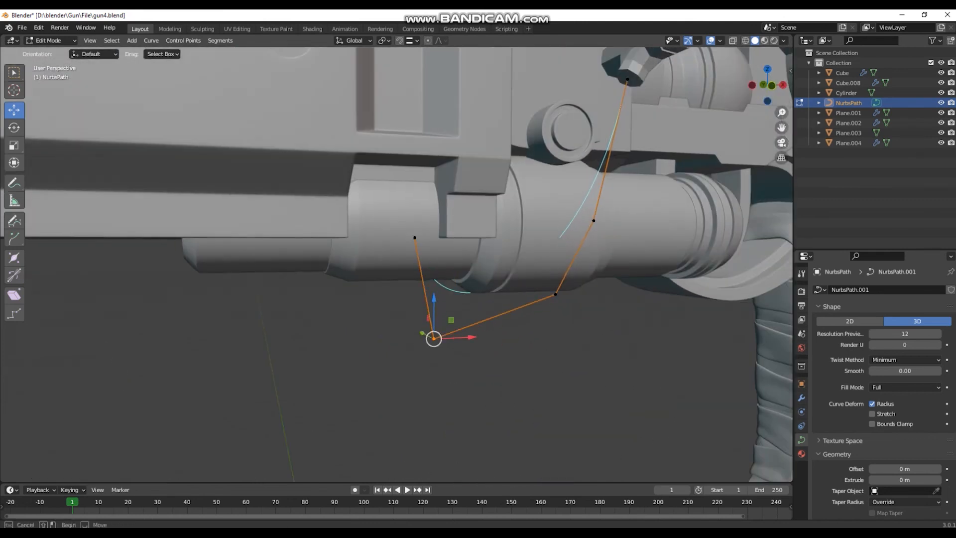
left_click(555, 294)
left_click_drag(556, 258, 555, 292)
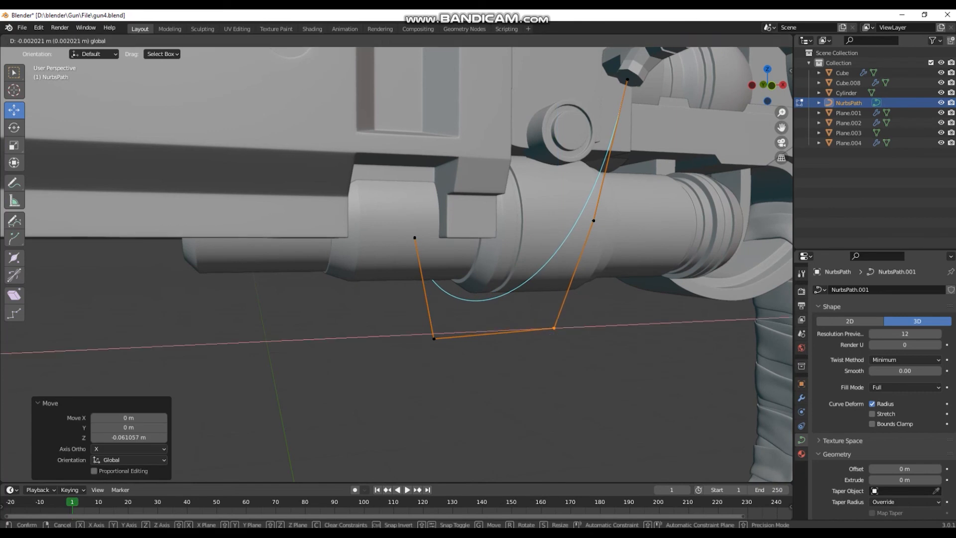
Increase the path's bevel depth to turn it into a round cable, and clear the selection
scroll(884, 391, "down", 5)
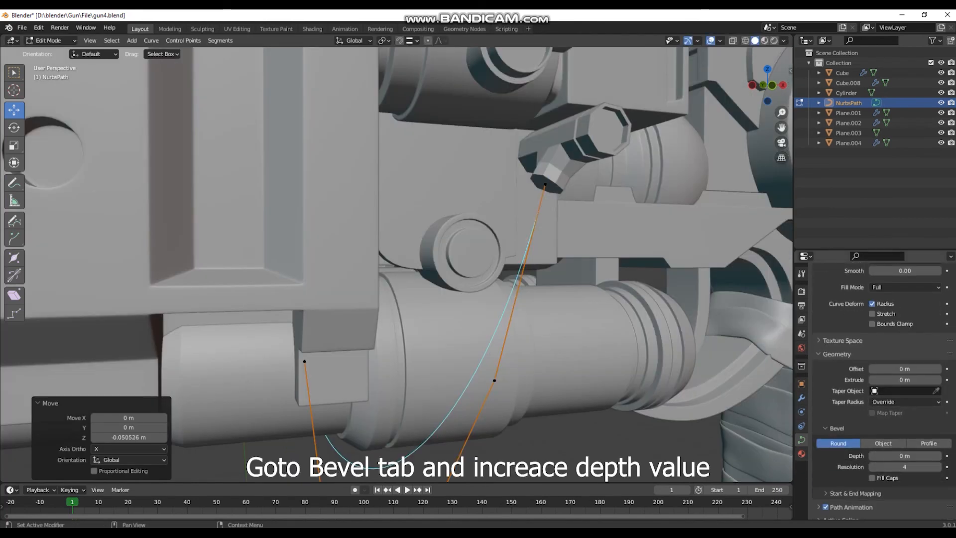
mouse_move(905, 455)
left_mouse_down()
mouse_move(932, 455)
mouse_move(914, 456)
left_mouse_up()
scroll(397, 265, "down", 1)
mouse_move(397, 265)
middle_mouse_down()
mouse_move(434, 254)
mouse_move(379, 257)
mouse_move(399, 253)
middle_mouse_up()
scroll(396, 265, "down", 2)
key("alt+a")
scroll(397, 265, "down", 2)
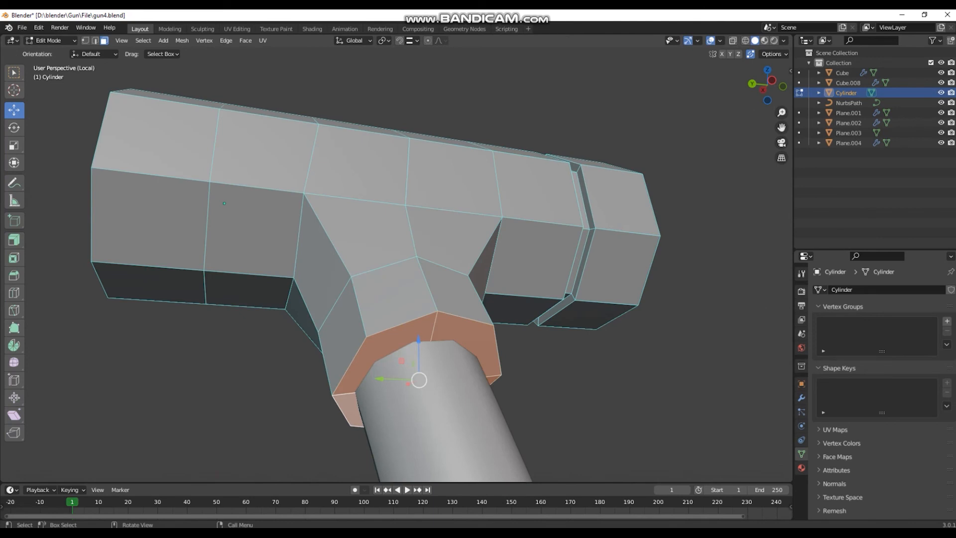
Inset the connector's rim faces around the cable opening by about 0.138 m
key("i")
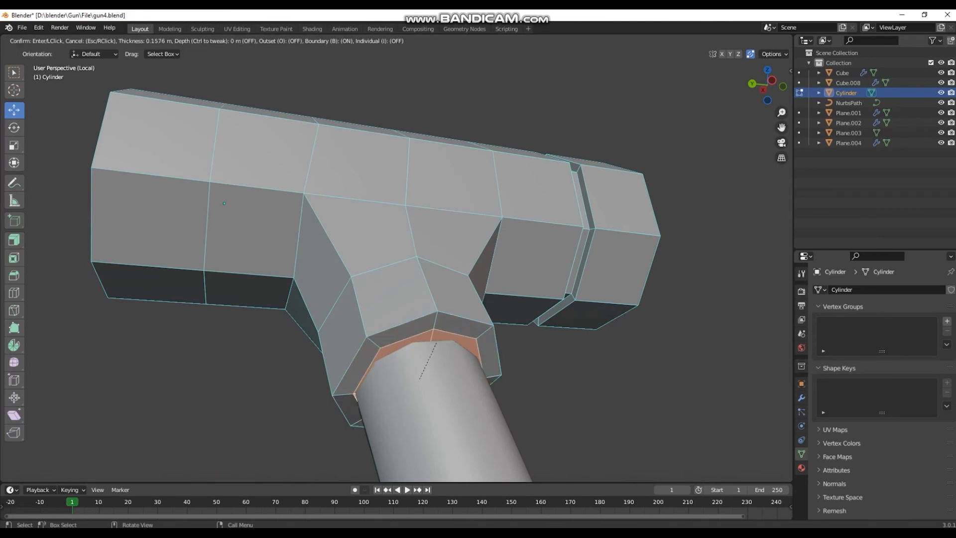
key("Return")
middle_click_drag(420, 381, 430, 311, "shift")
middle_click_drag(429, 311, 364, 234)
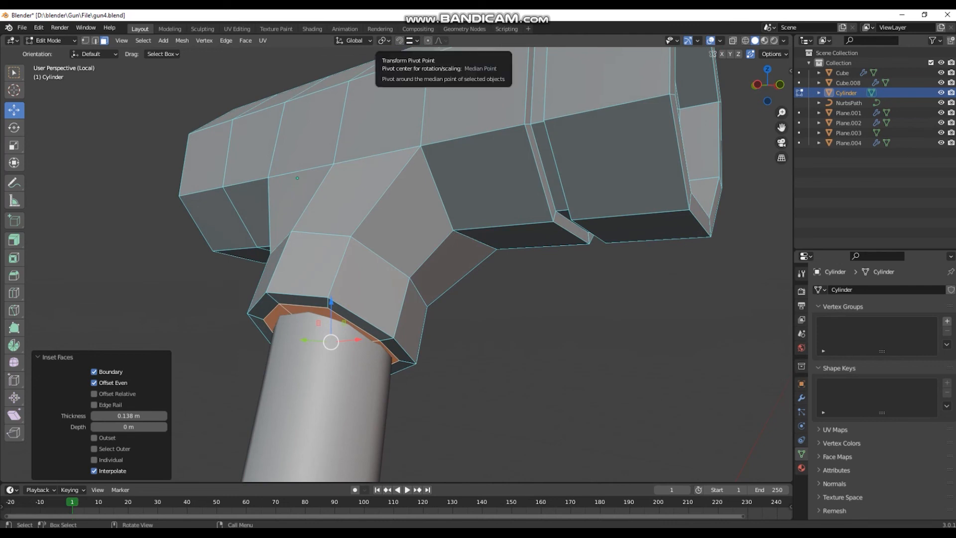
Set the transform orientation to Normal and extrude the inset rim faces of the connector's cable opening
left_click(354, 40)
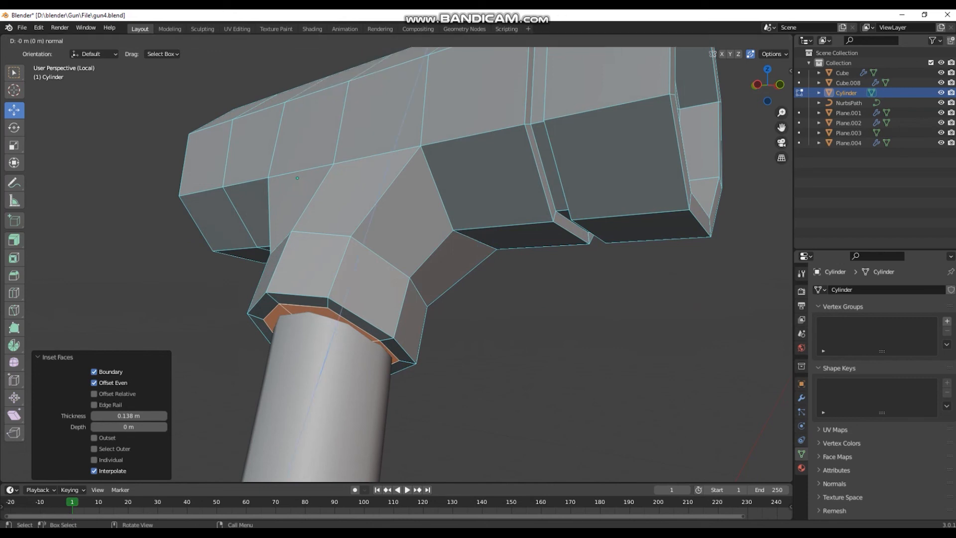
left_click(297, 178)
middle_click_drag(298, 178, 265, 230)
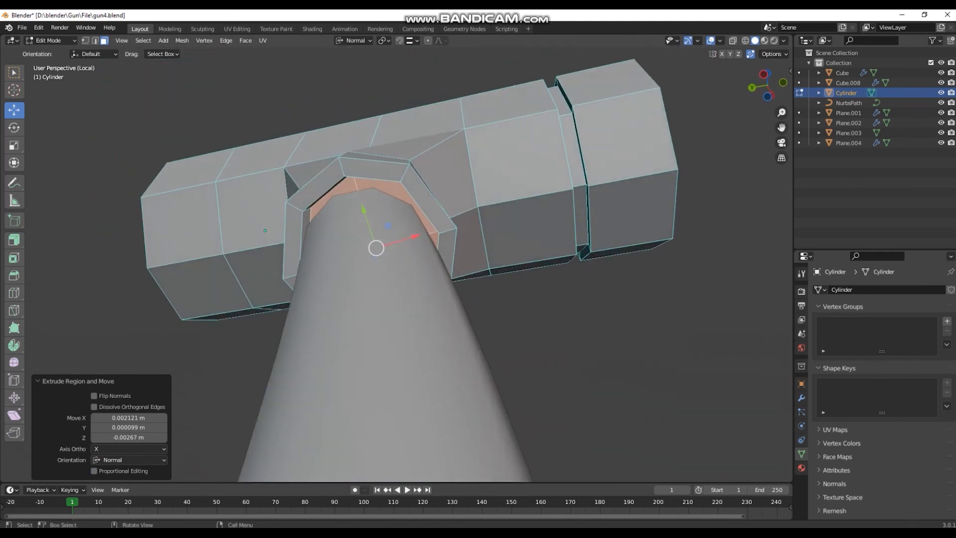
key("e")
Nudge the extruded faces along their normal X and Y axes to centre them on the cable, and delete those faces
left_click_drag(409, 242, 406, 243)
left_click_drag(357, 214, 358, 217)
middle_click_drag(265, 231, 256, 217)
left_click_drag(416, 244, 417, 244)
middle_click_drag(416, 244, 388, 179)
left_click_drag(344, 228, 343, 223)
middle_click_drag(343, 223, 375, 218)
left_click_drag(413, 223, 412, 215)
middle_click_drag(413, 215, 366, 253)
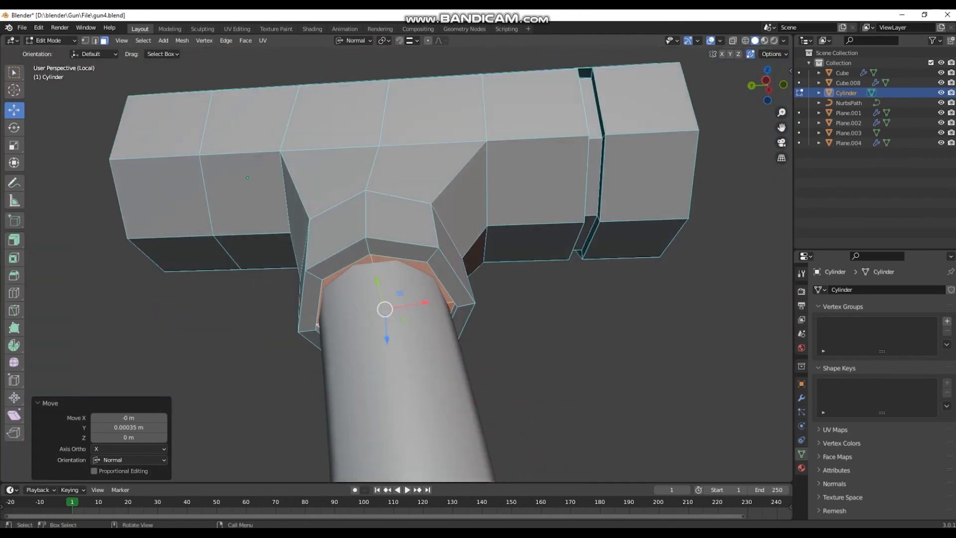
key("x")
key("f")
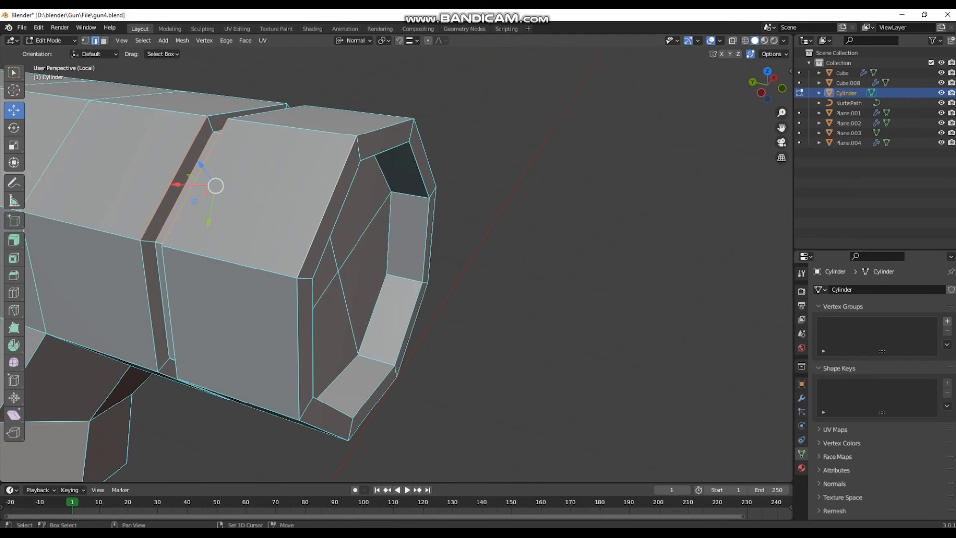
Bevel the connector's groove edges and the inner and outer rim loops of its open end by about 0.04 m
left_click(336, 220, "shift")
middle_click_drag(336, 220, 319, 215)
middle_click_drag(299, 150, 296, 299, "shift")
left_click(261, 212, "shift")
key("alt+l")
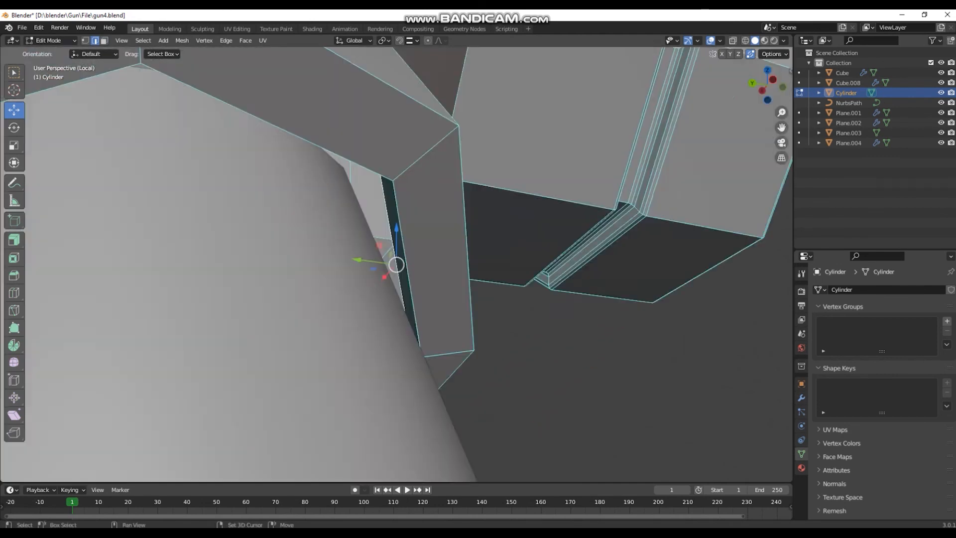
middle_click_drag(395, 264, 474, 324)
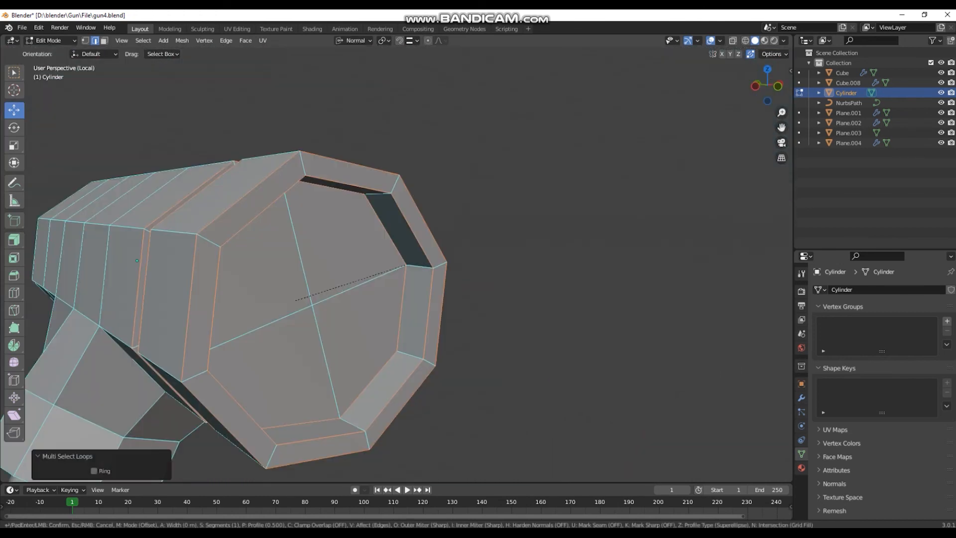
key("ctrl+b")
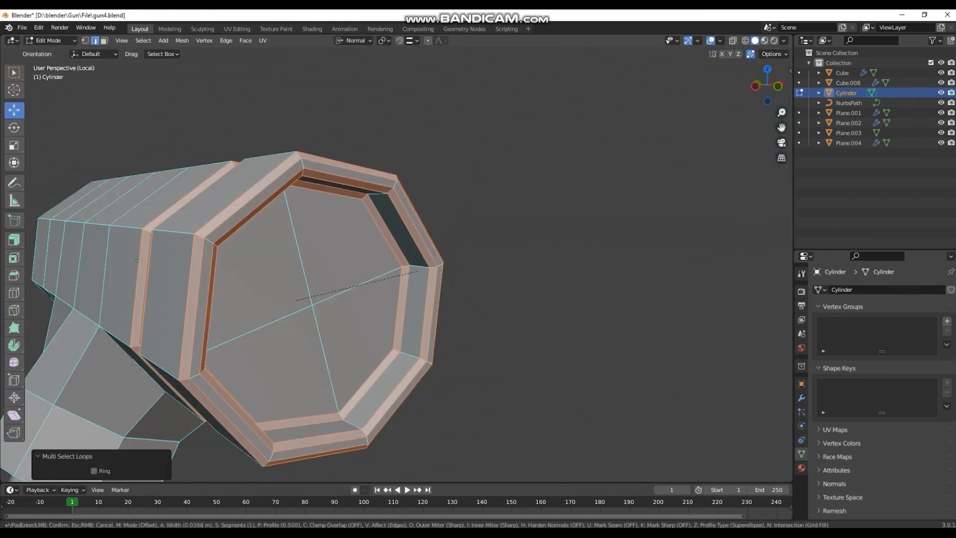
scroll(399, 274, "up", 1)
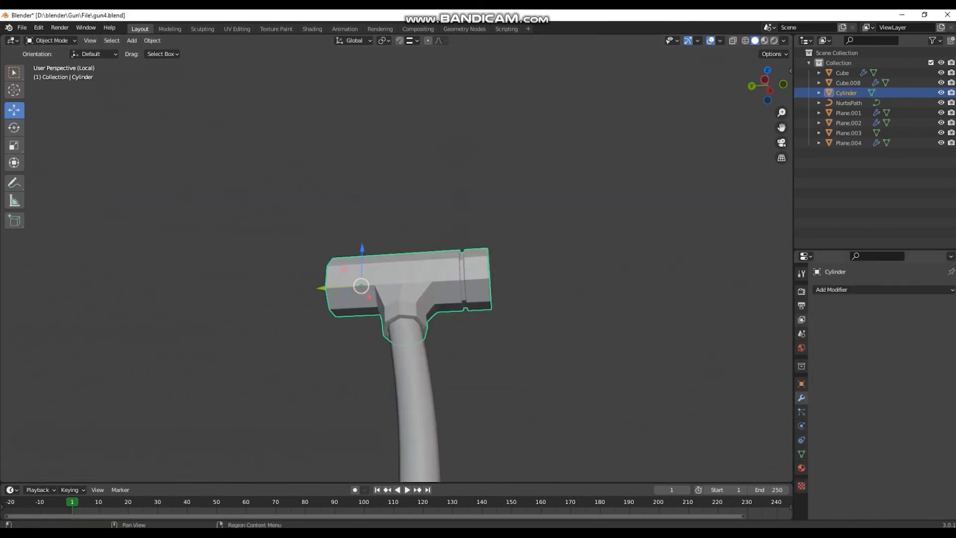
Add a Subdivision Surface modifier to the connector and shade it smooth
left_click(881, 290)
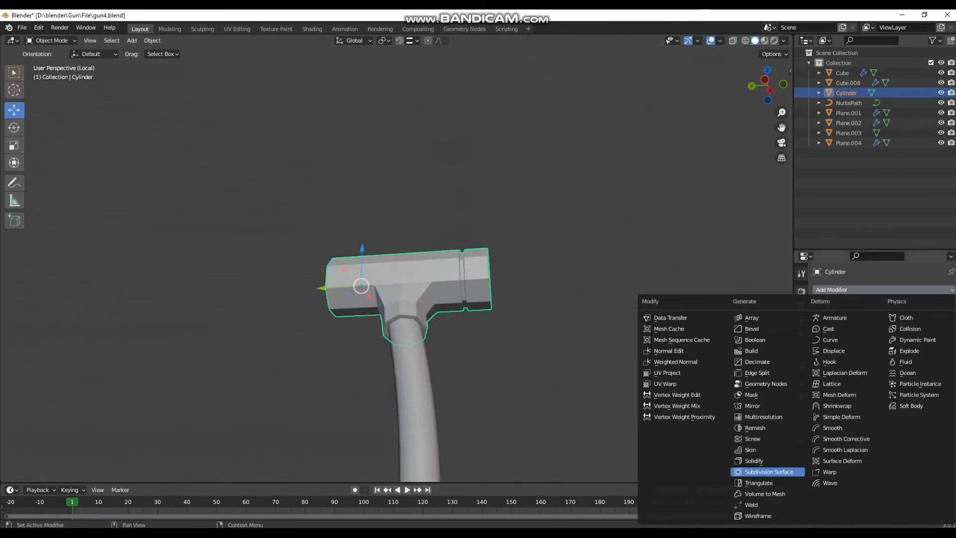
left_click(770, 472)
mouse_move(399, 299)
middle_mouse_down()
mouse_move(418, 292)
mouse_move(389, 283)
mouse_move(401, 287)
middle_mouse_up()
scroll(418, 291, "up", 2)
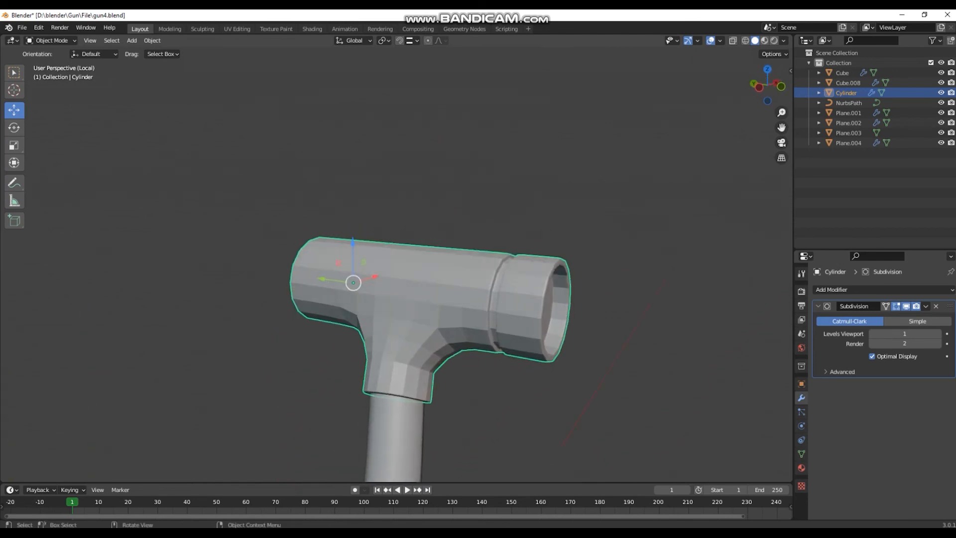
left_click(152, 40)
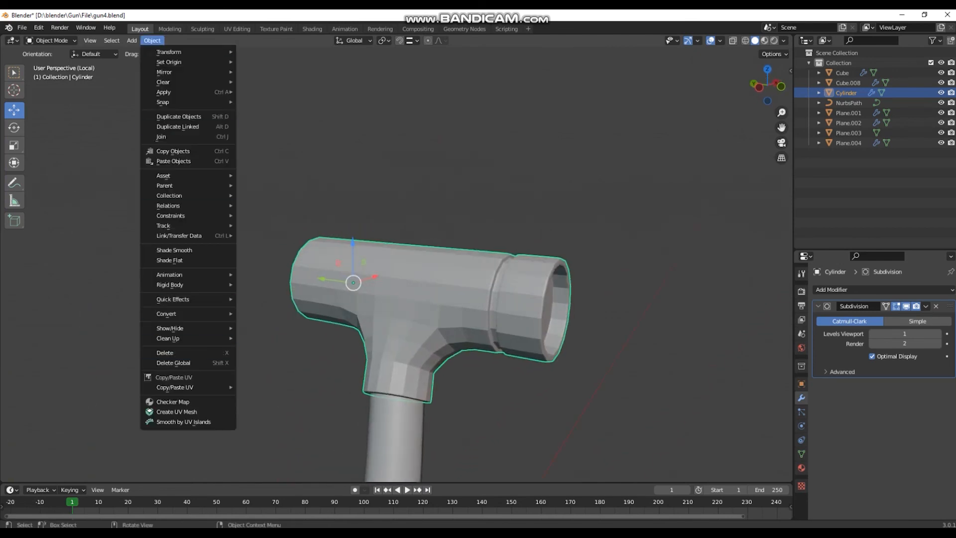
left_click(175, 250)
middle_click_drag(423, 299, 403, 298)
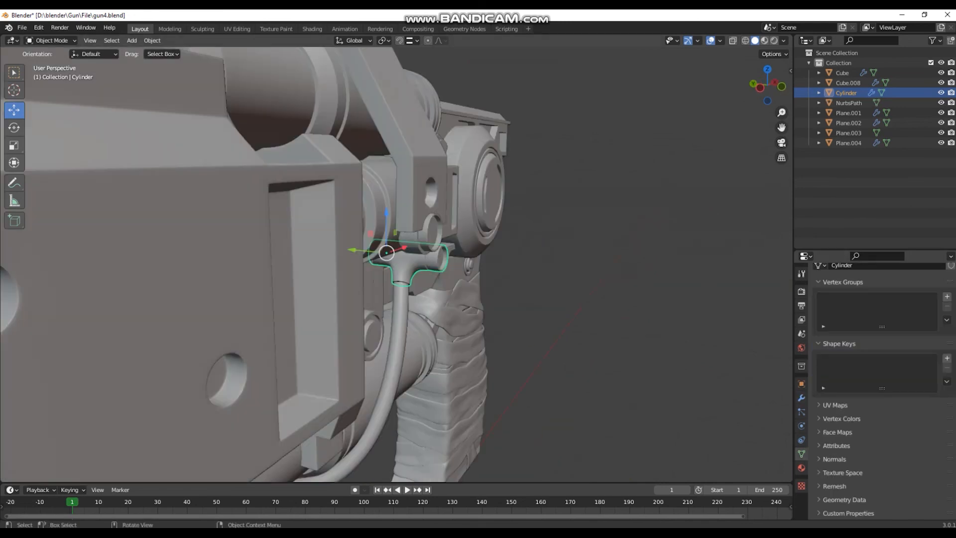
Deselect everything, save gun4.blend and look over the finished gun with its cable and connector
scroll(389, 252, "up", 7)
middle_click_drag(388, 252, 391, 225)
scroll(378, 249, "down", 7)
scroll(396, 264, "down", 2)
key("alt+a")
scroll(396, 264, "down", 2)
middle_click_drag(349, 264, 349, 264, "alt")
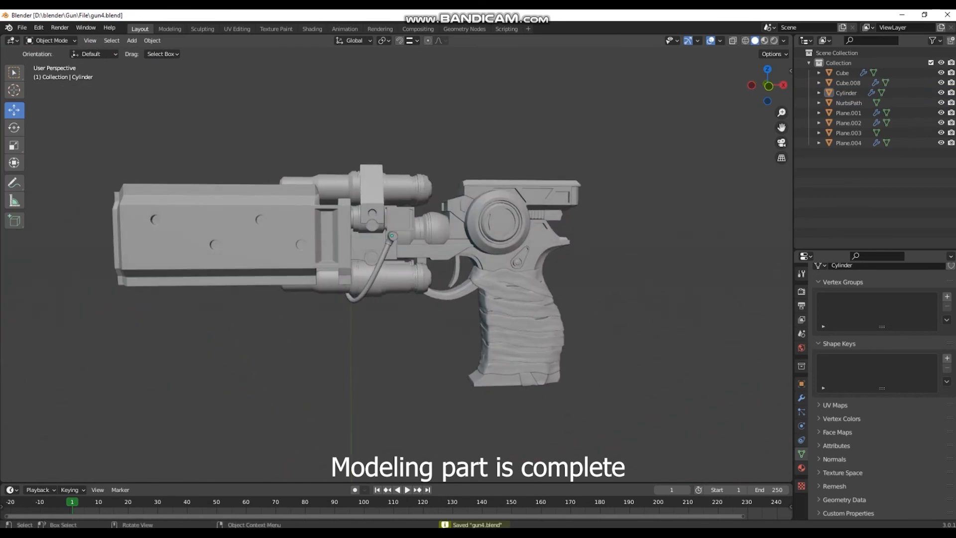
middle_click_drag(348, 264, 376, 264)
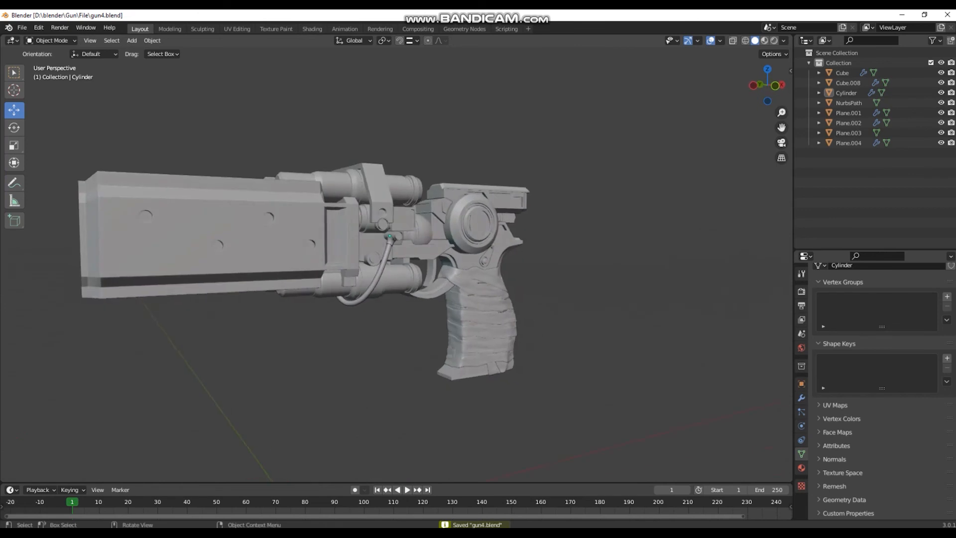
scroll(396, 264, "up", 4)
scroll(396, 264, "up", 2)
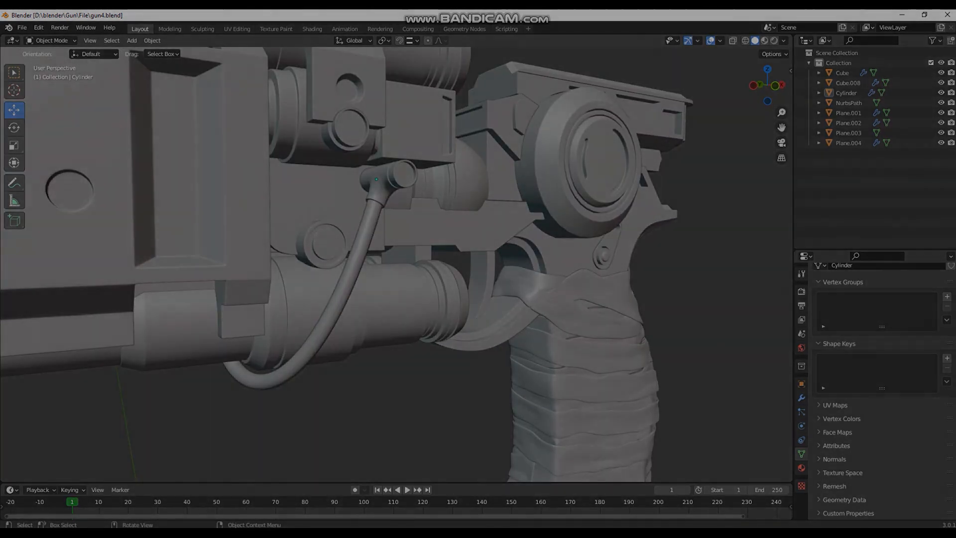